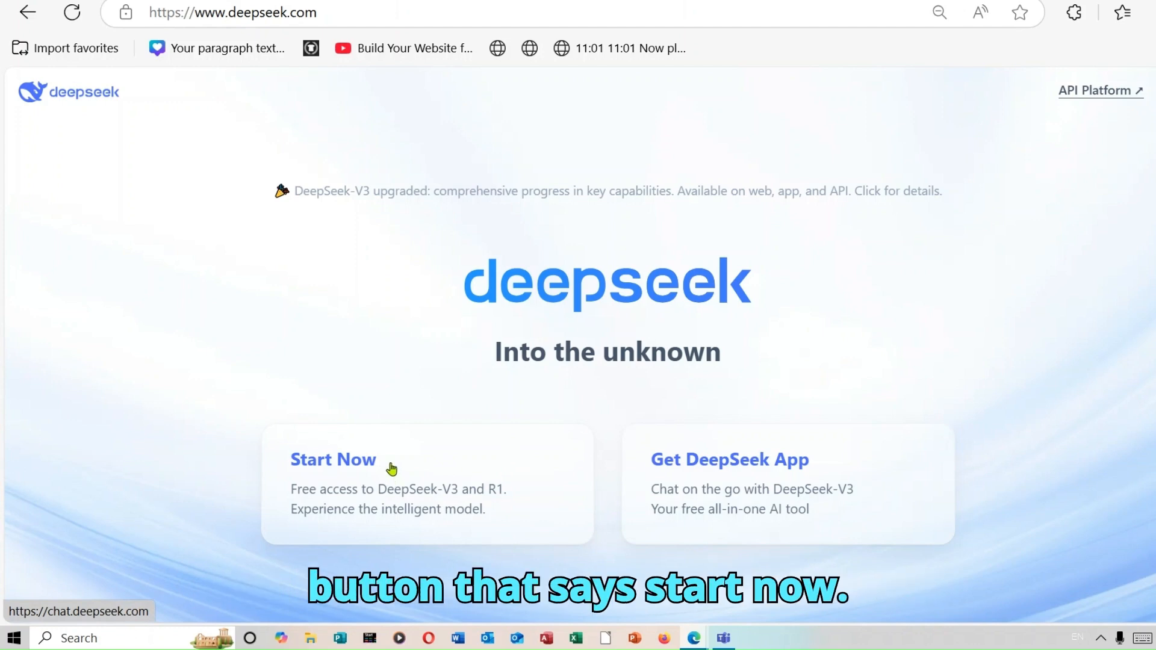
# Open the DeepSeek chat and send the prompt "give me youtube shorts ideas" with web Search enabled
pyautogui.click(391, 469)
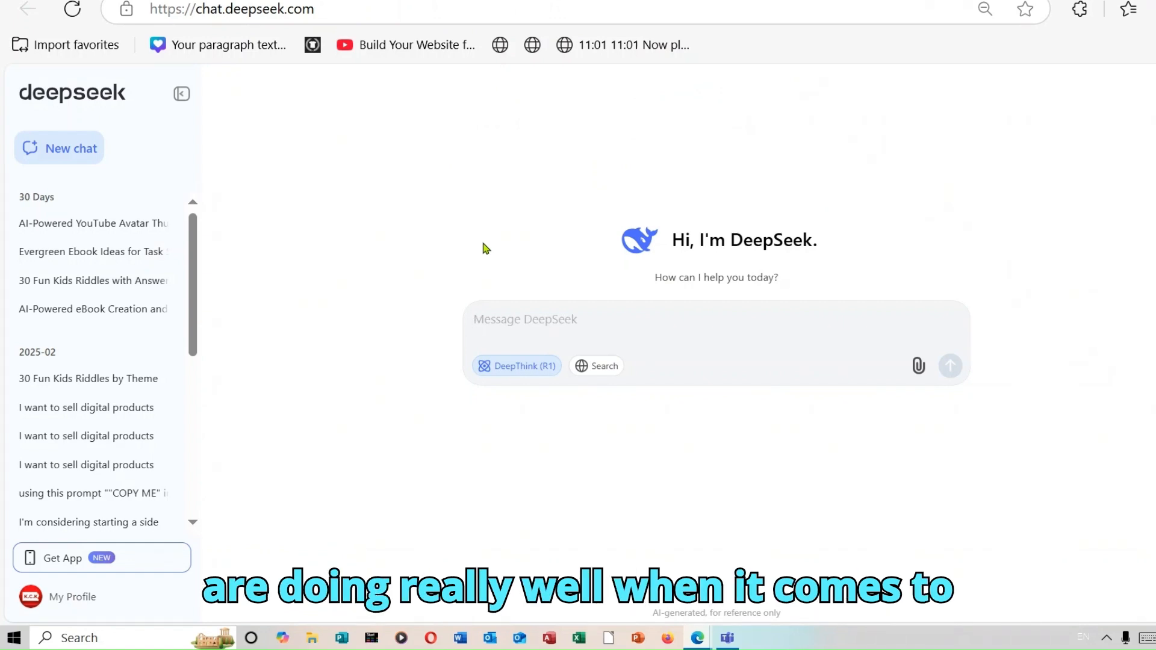
pyautogui.rightClick(518, 329)
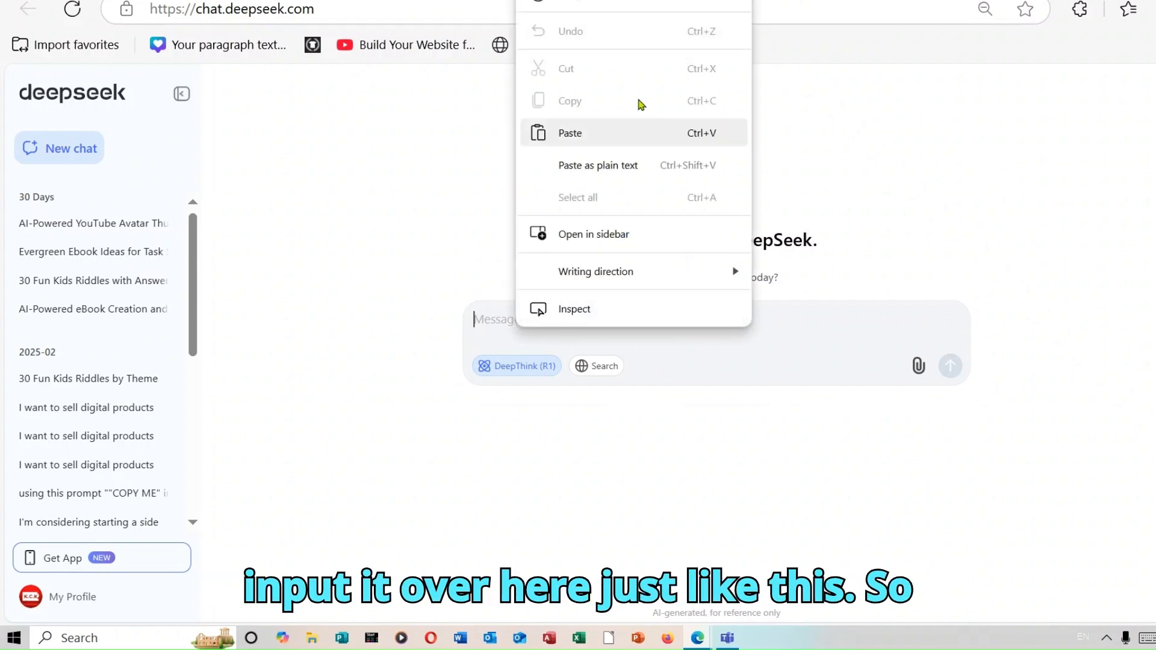
pyautogui.click(605, 129)
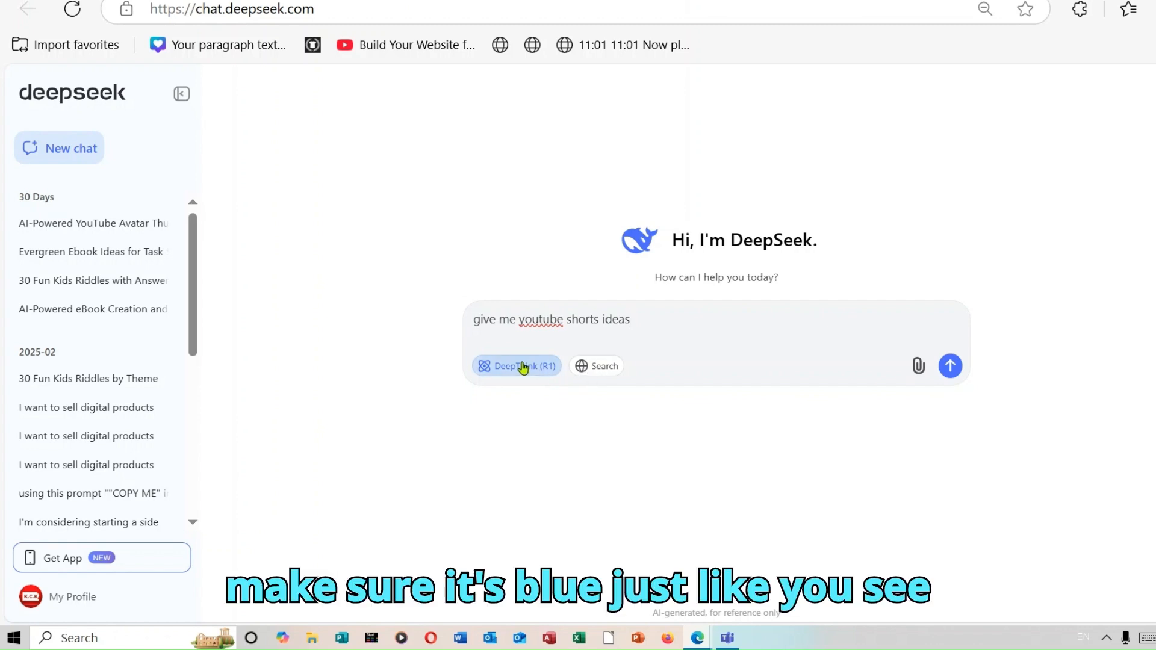
pyautogui.click(606, 369)
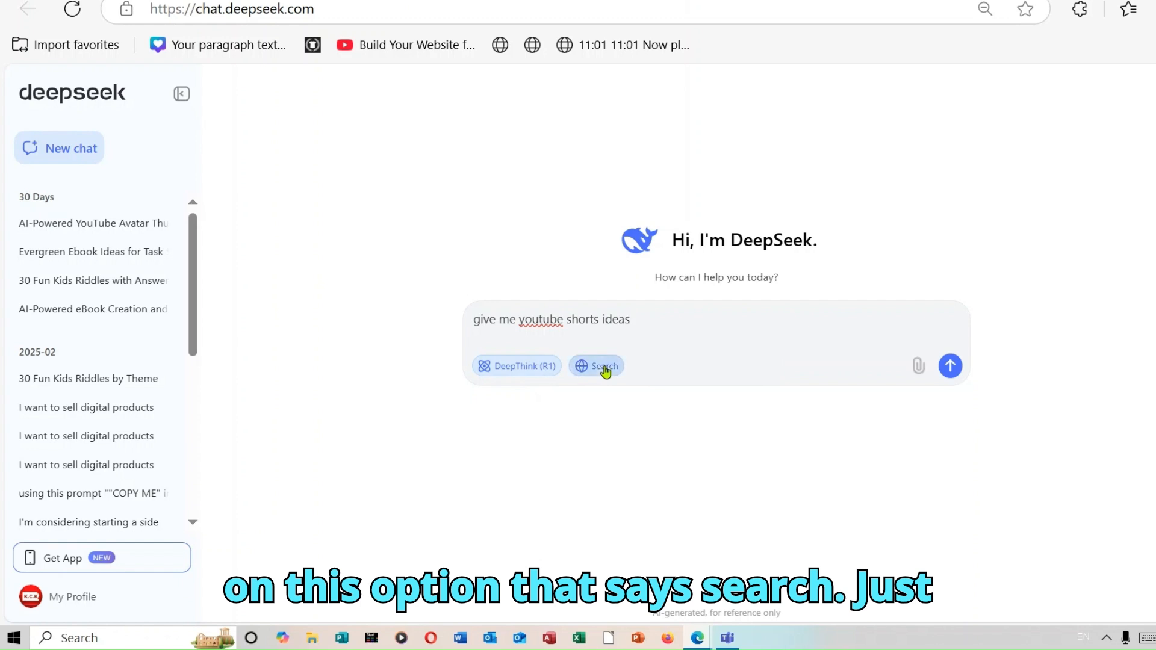
pyautogui.click(951, 369)
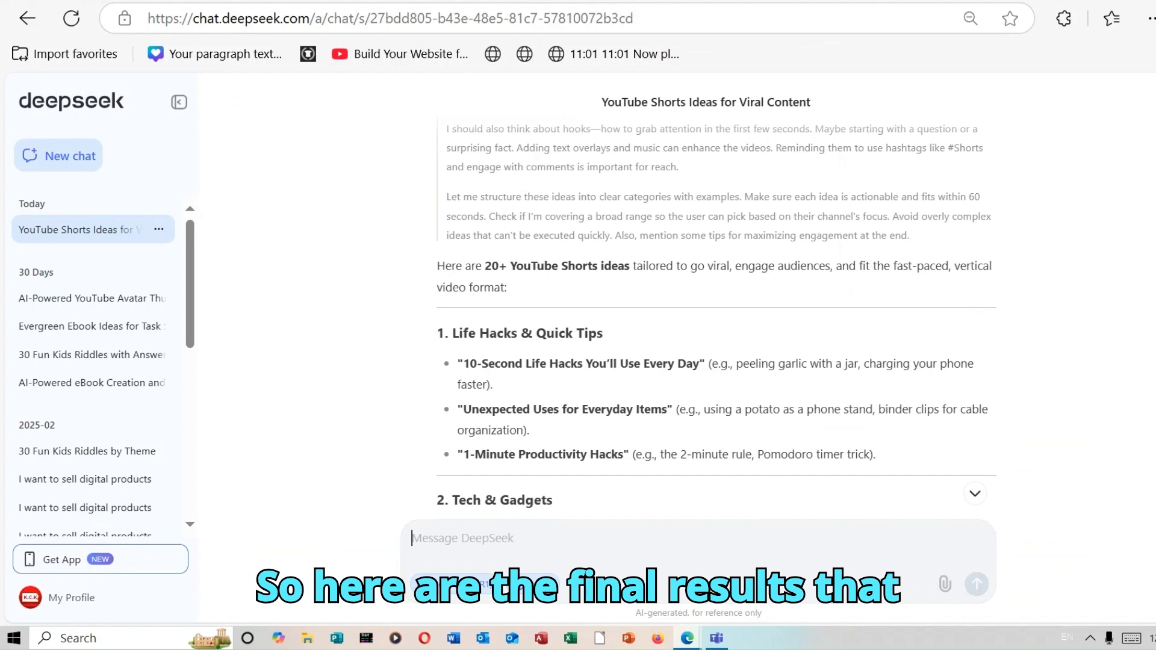
# Scroll through the generated YouTube Shorts ideas to review the categories
pyautogui.scroll(-3, 717, 316)
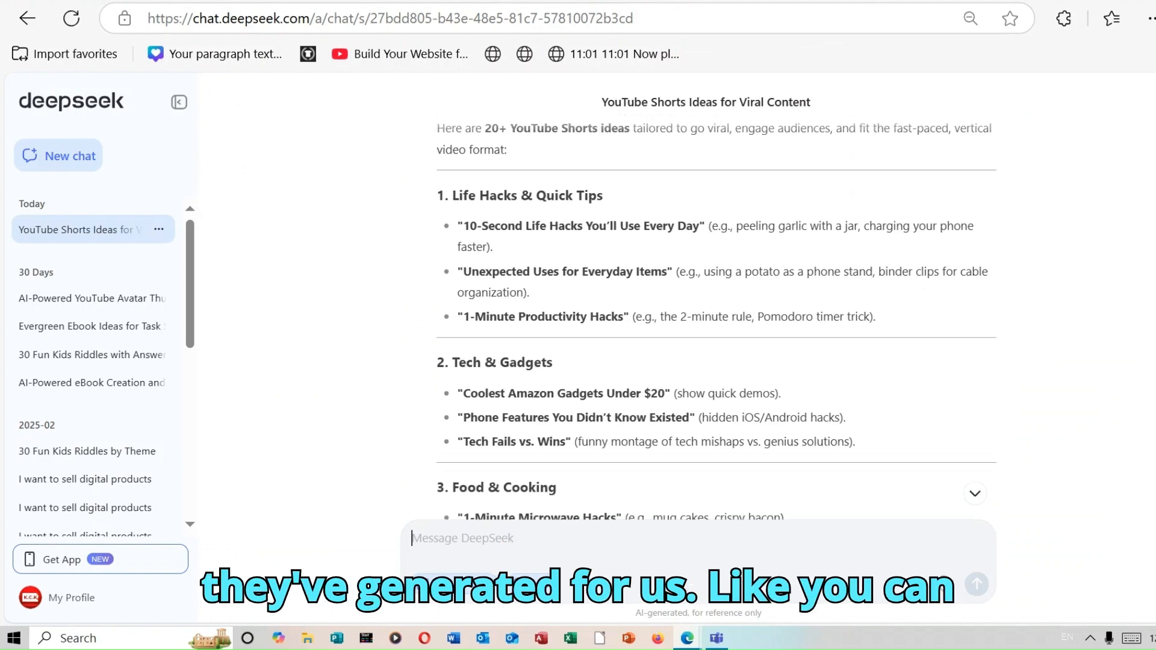
pyautogui.scroll(-2, 717, 316)
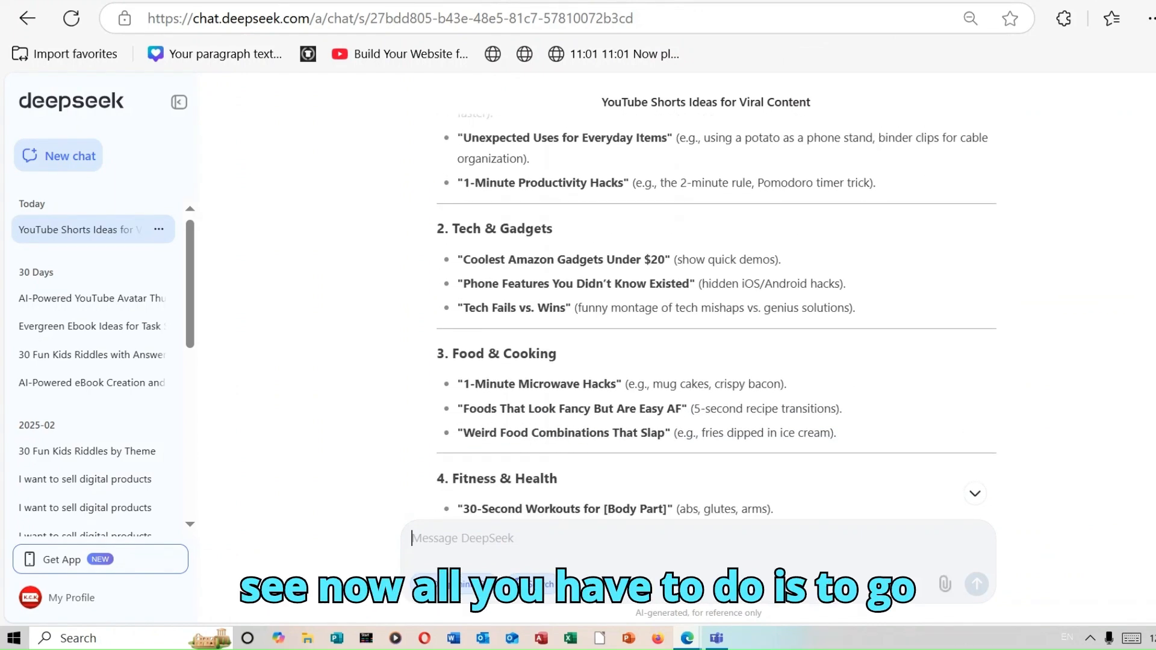
pyautogui.scroll(-5, 717, 316)
pyautogui.scroll(-3, 716, 317)
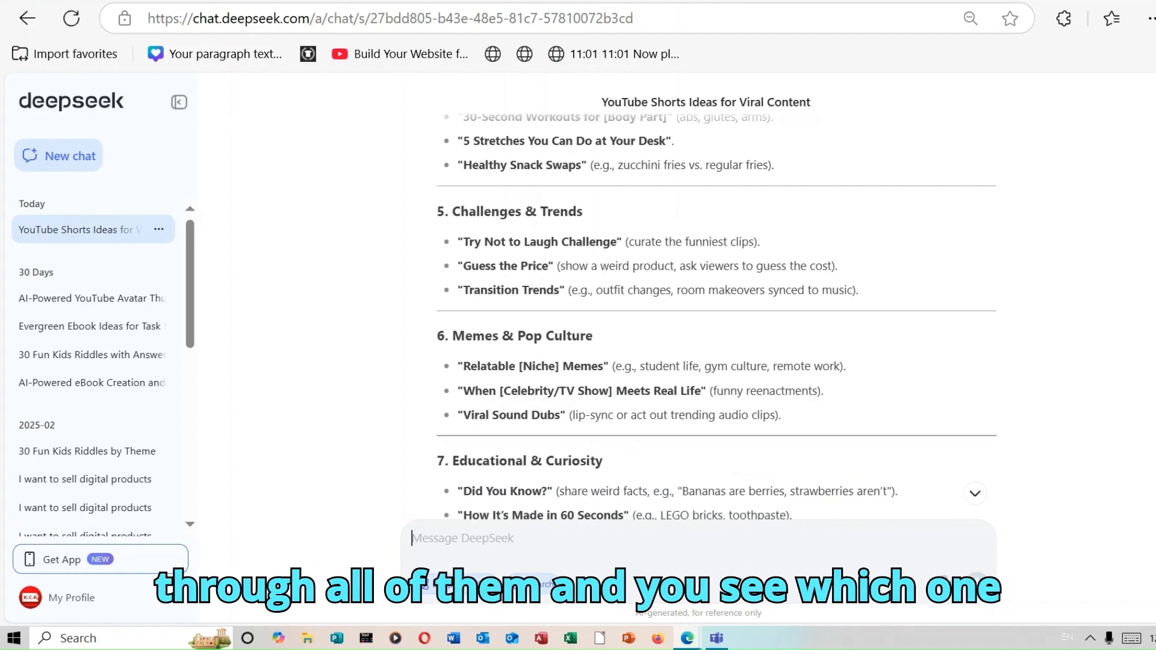
pyautogui.scroll(-4, 717, 317)
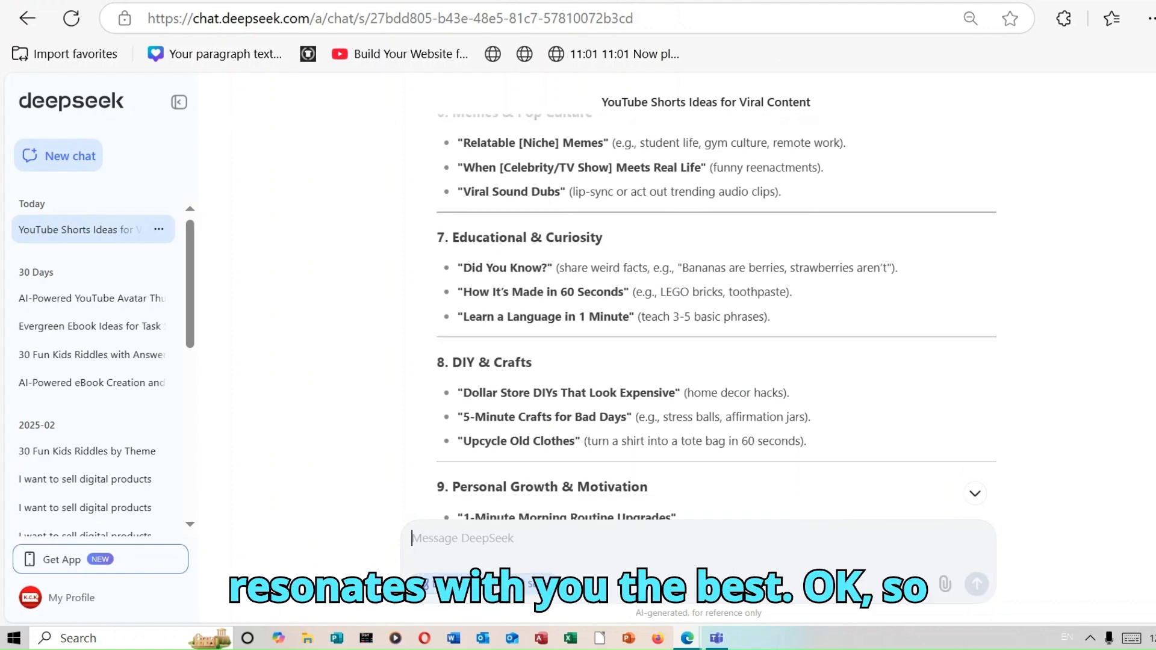
pyautogui.scroll(-5, 717, 316)
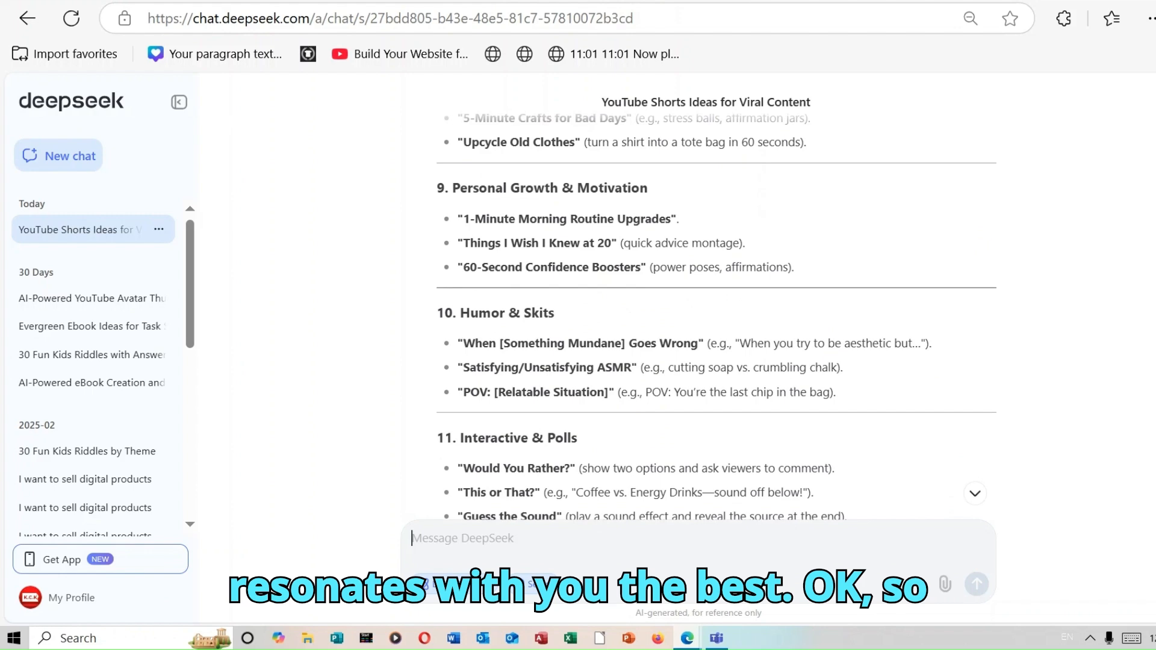
pyautogui.scroll(-3, 716, 317)
pyautogui.scroll(3, 717, 316)
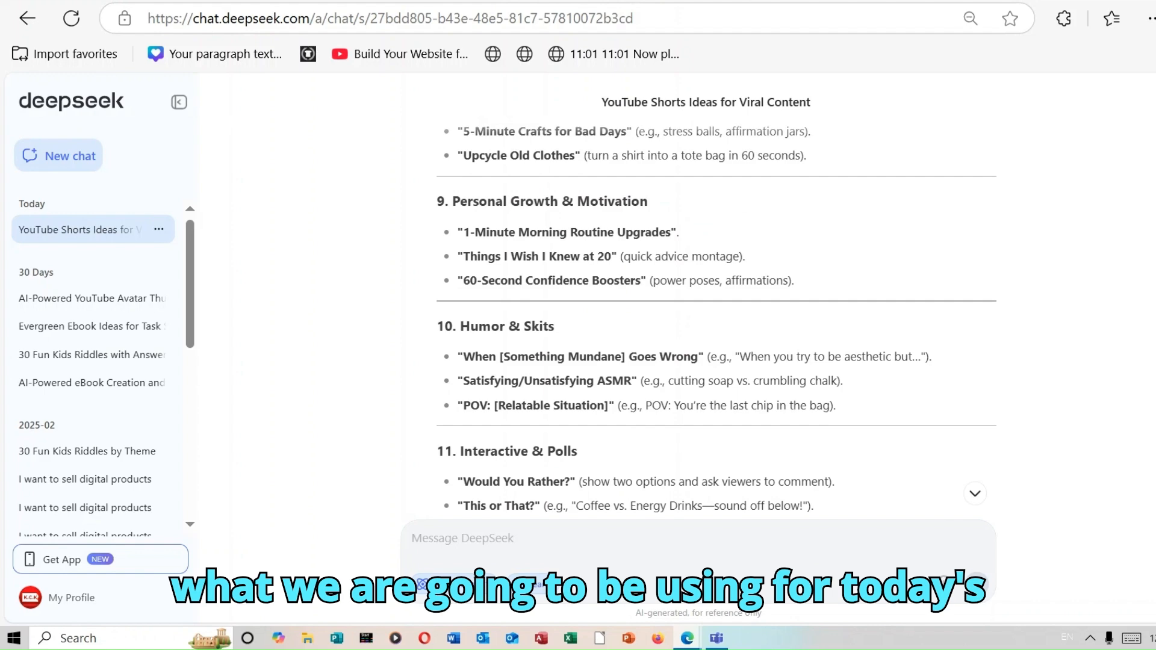
pyautogui.scroll(-8, 717, 317)
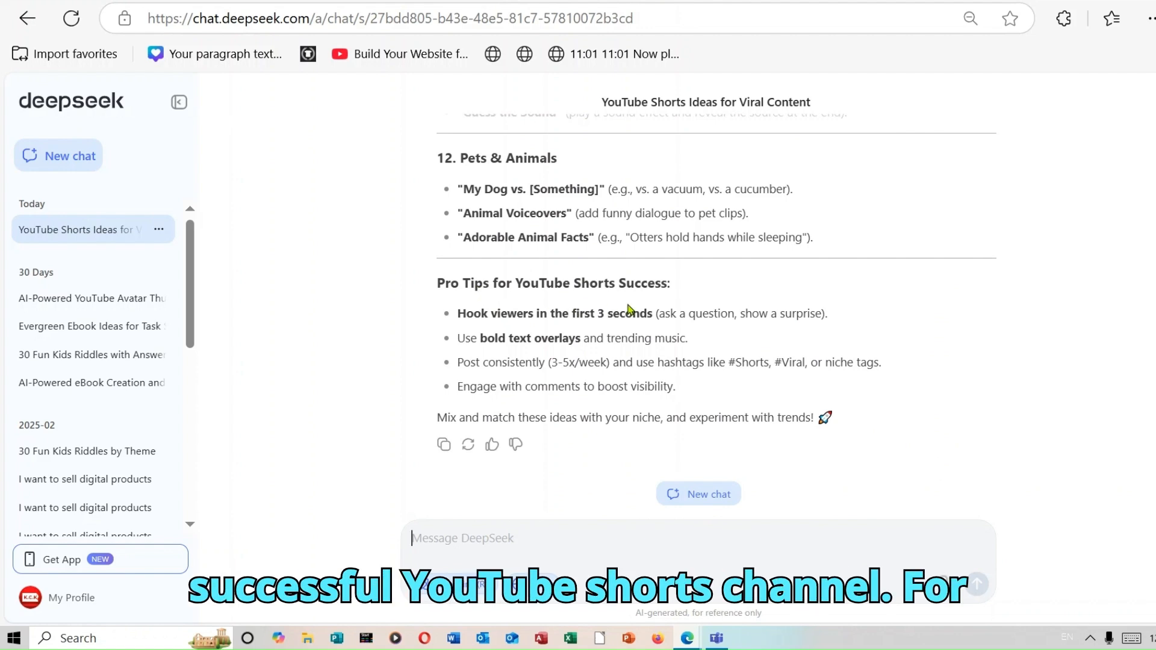
pyautogui.scroll(1, 460, 328)
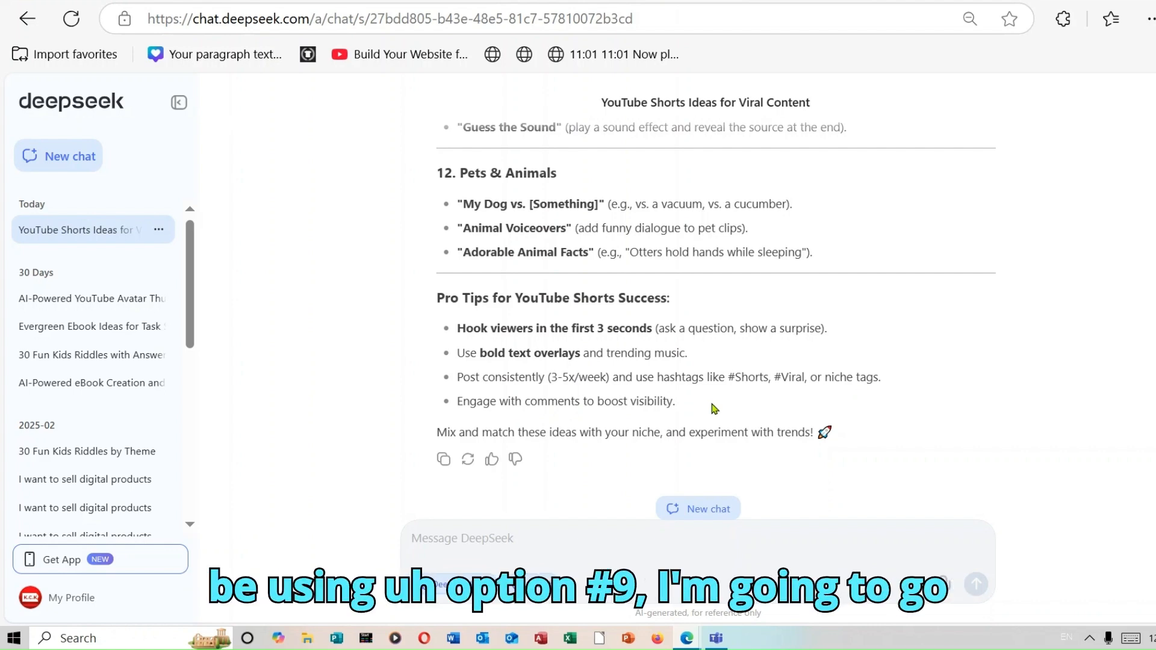
# Send the follow-up prompt "i like Idea #9, can you generate for me advice Montage of things I wish I knew at 20."
pyautogui.rightClick(450, 542)
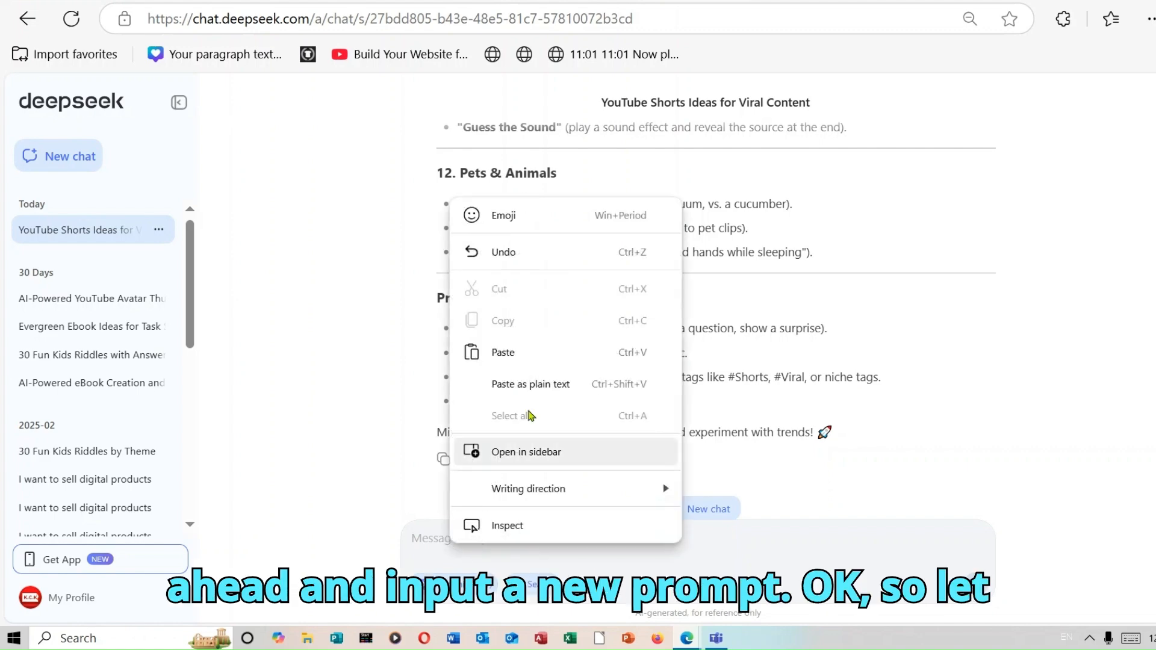
pyautogui.click(521, 363)
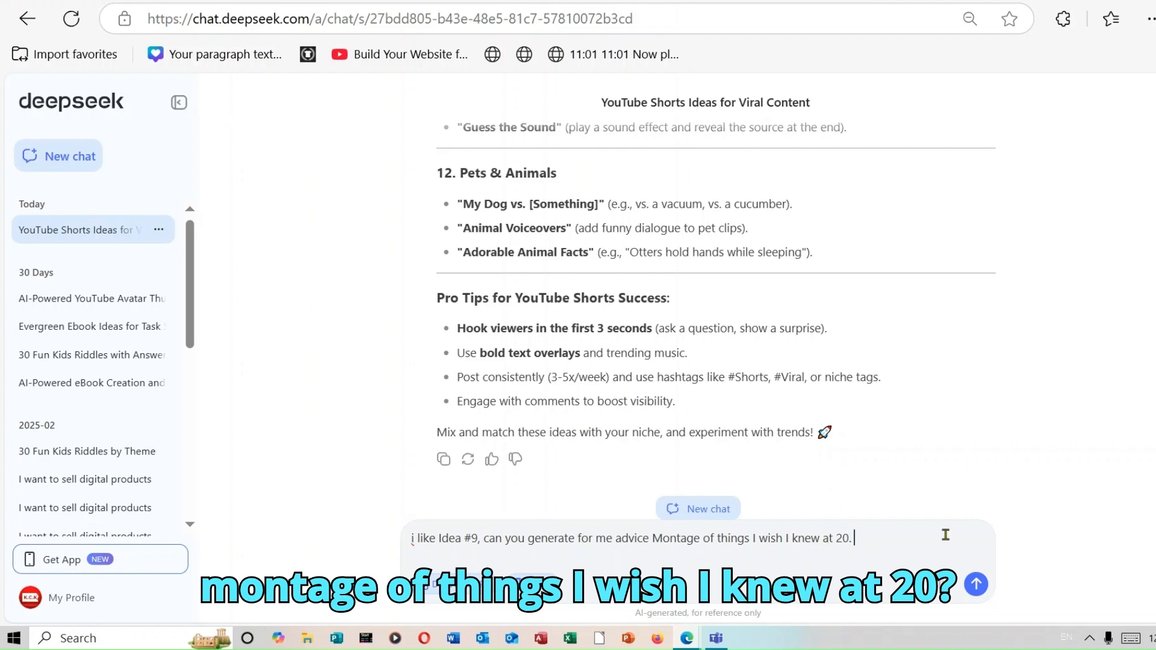
pyautogui.scroll(8, 716, 319)
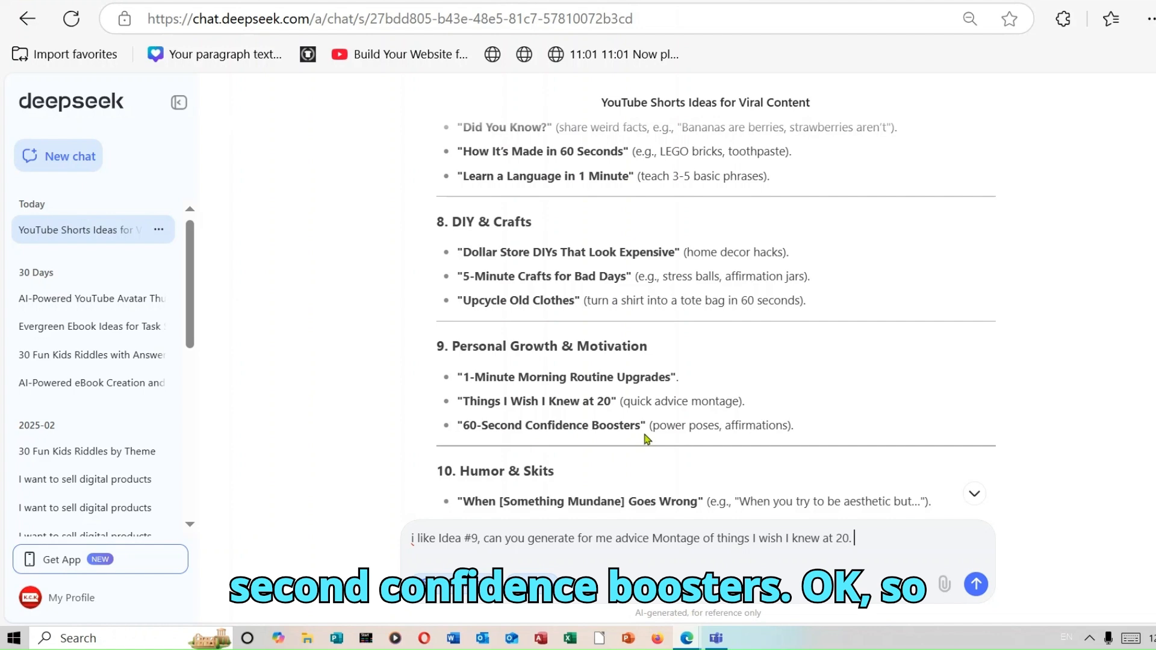
pyautogui.click(976, 584)
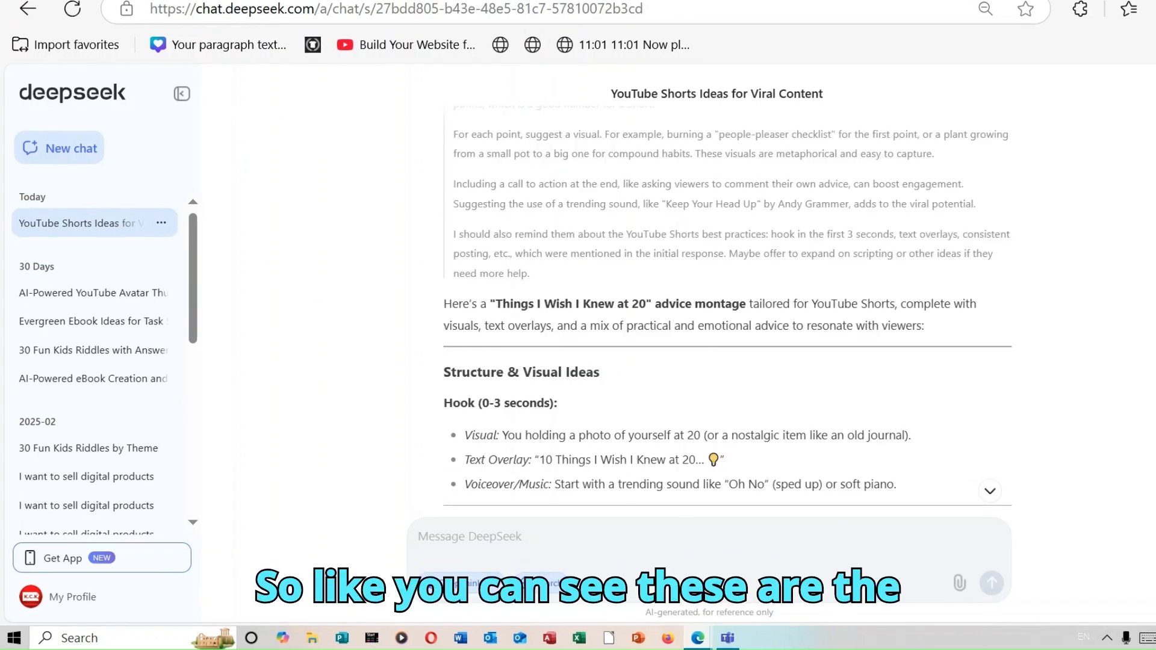
# Scroll to the end of the advice montage response and copy it
pyautogui.scroll(-3, 728, 313)
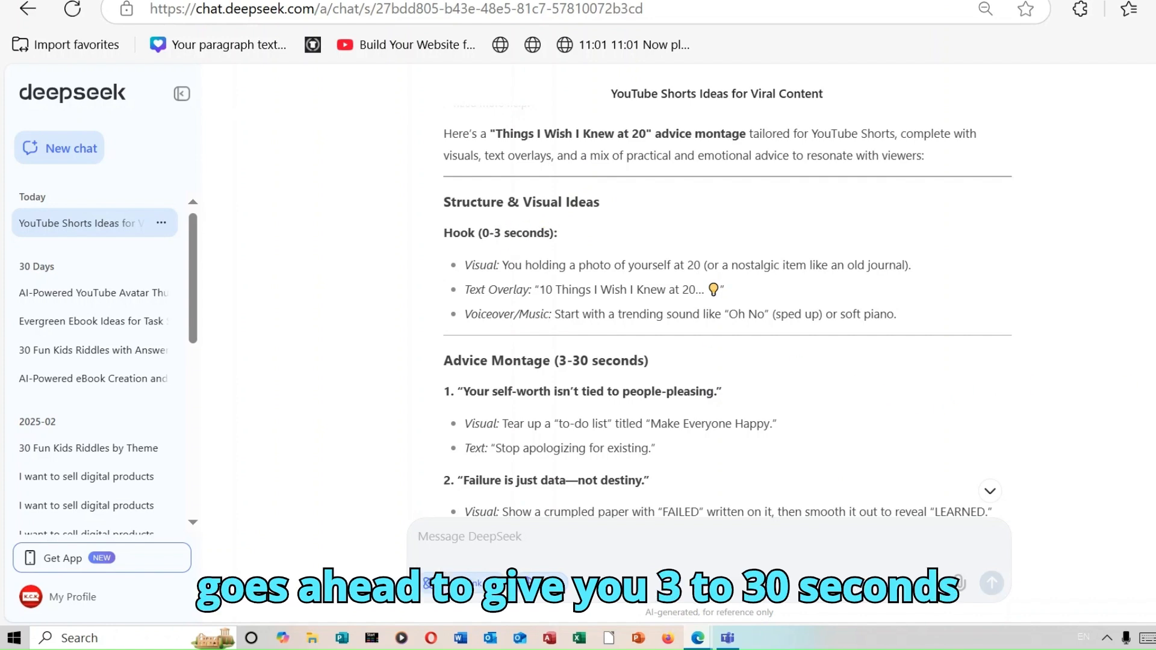
pyautogui.scroll(-9, 717, 301)
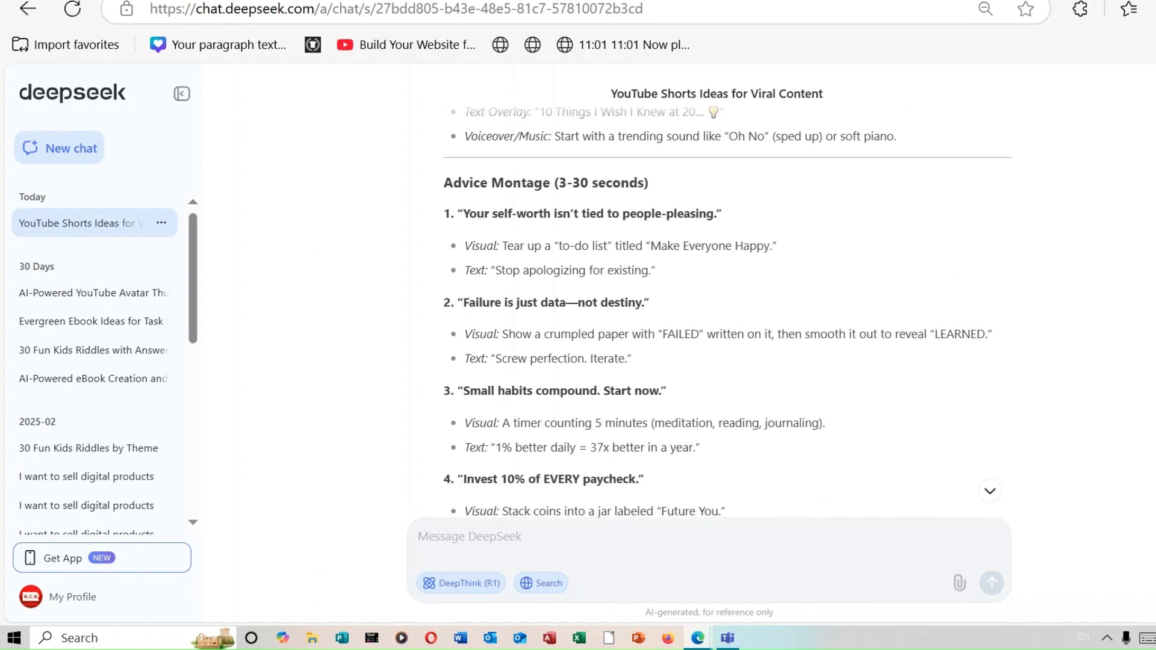
pyautogui.scroll(-10, 717, 301)
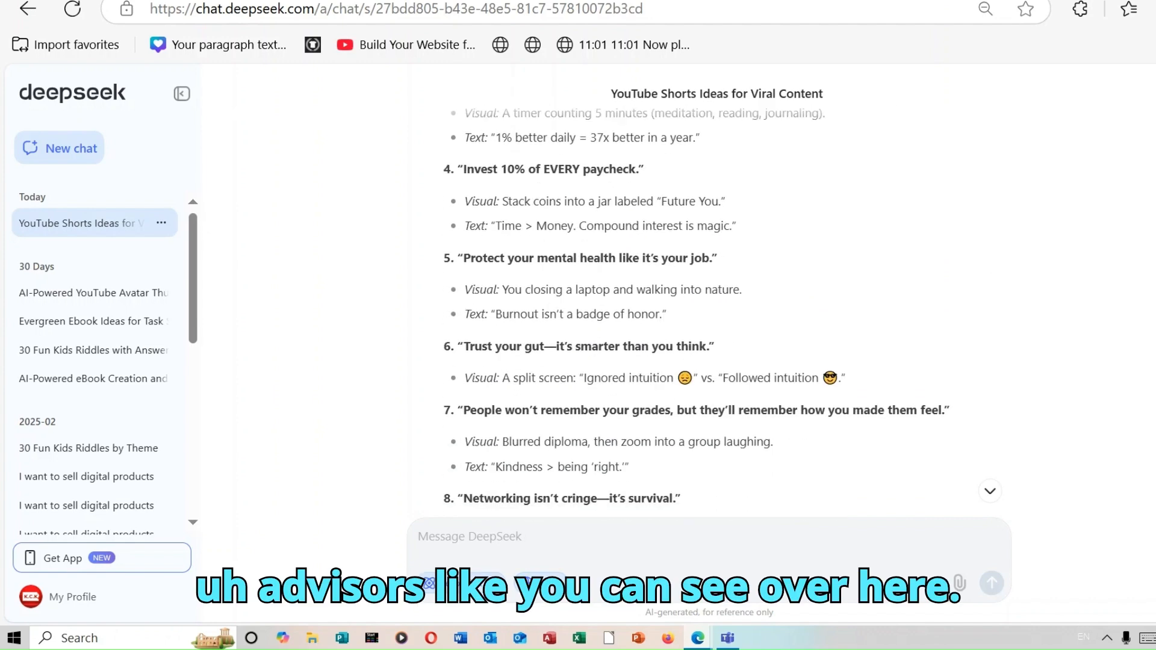
pyautogui.scroll(-1, 716, 301)
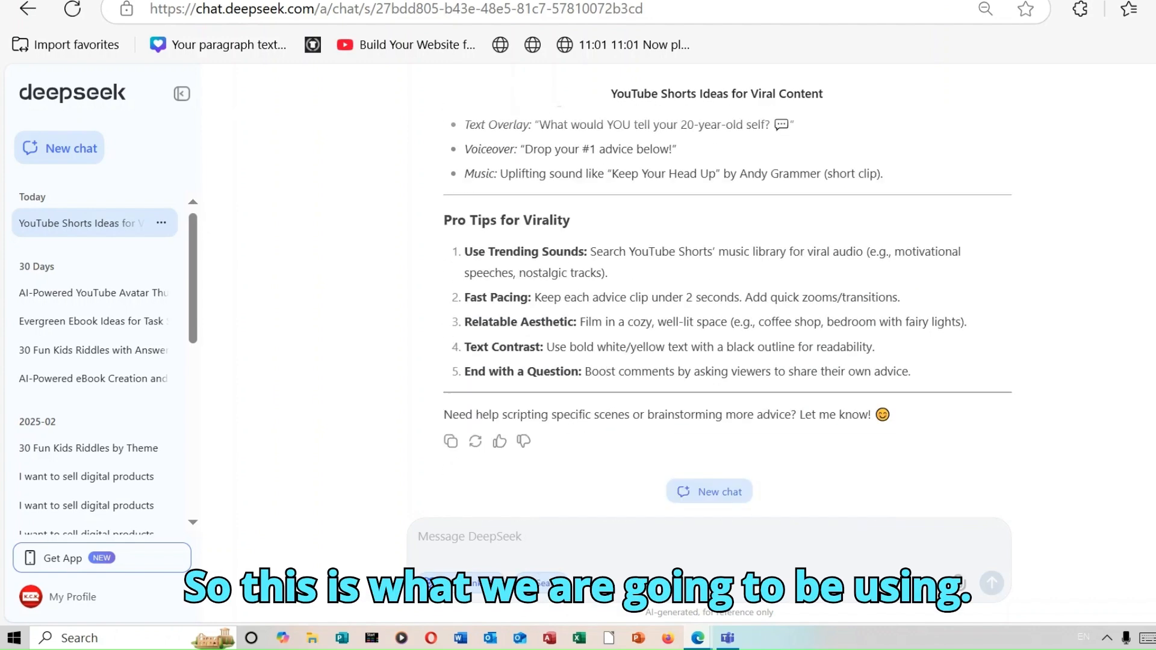
pyautogui.click(450, 441)
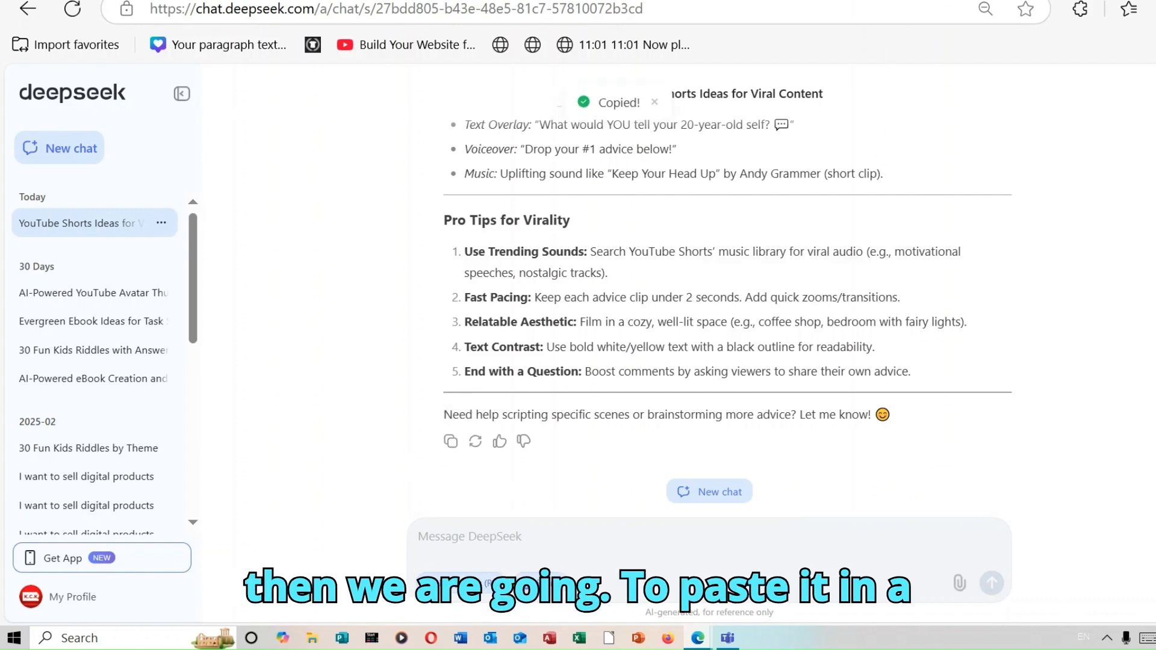
# Switch to the Google Docs tab and create a blank document
pyautogui.hotkey('ctrl', 'Tab')
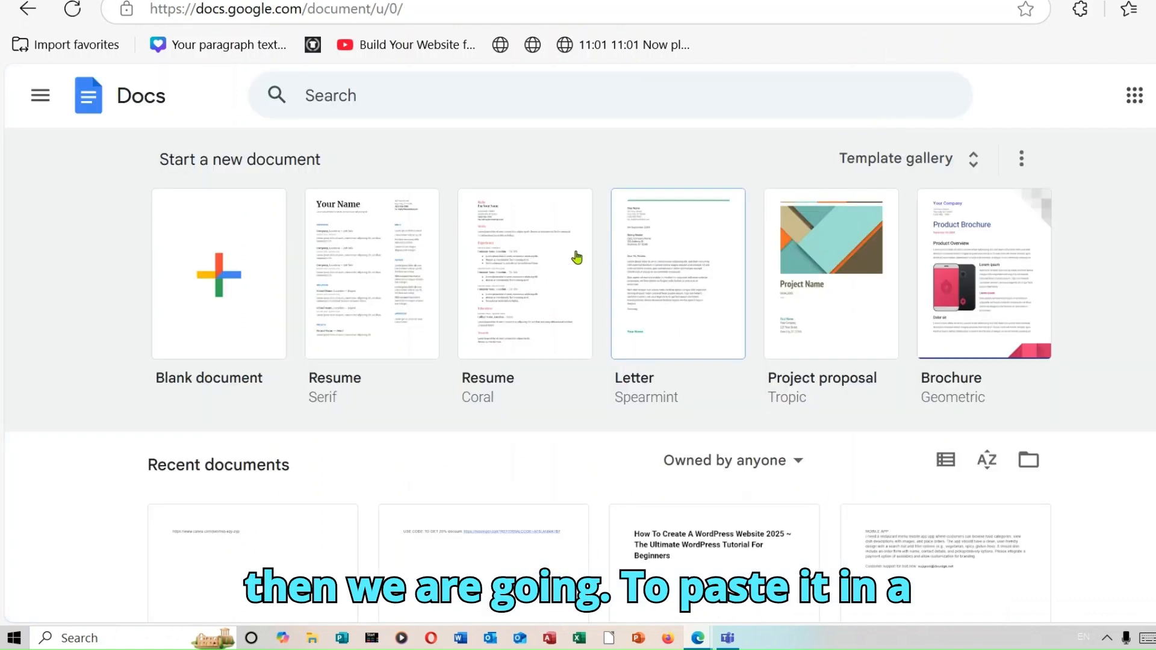
pyautogui.click(242, 268)
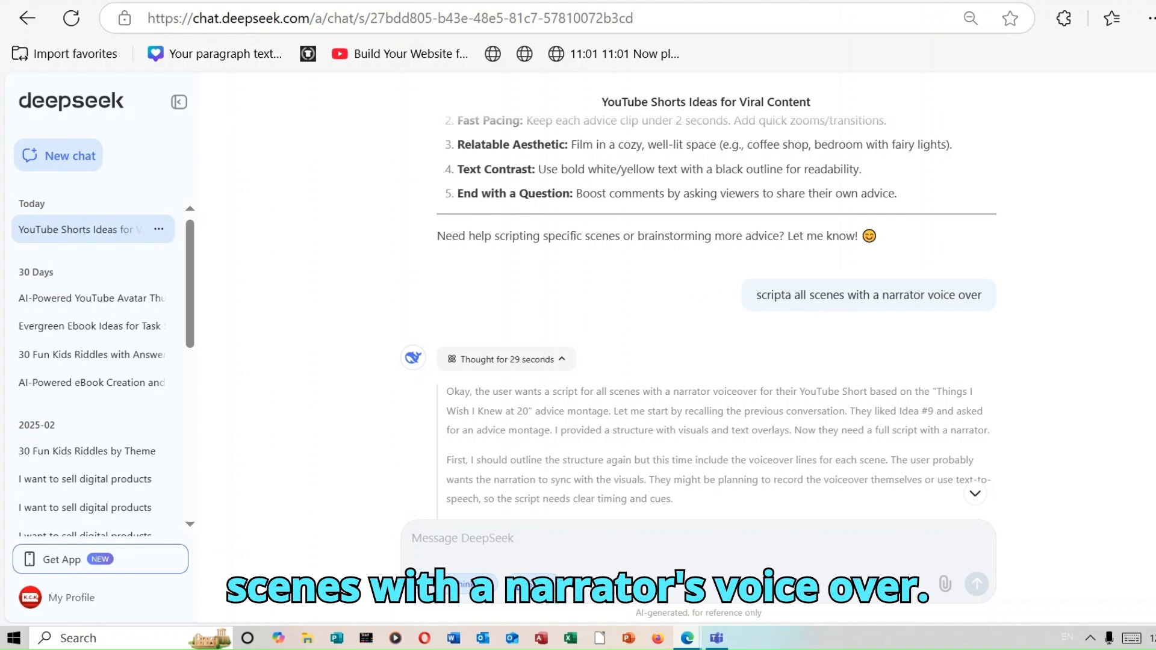
# Scroll through the narrator voiceover script response and copy it
pyautogui.scroll(-10, 717, 317)
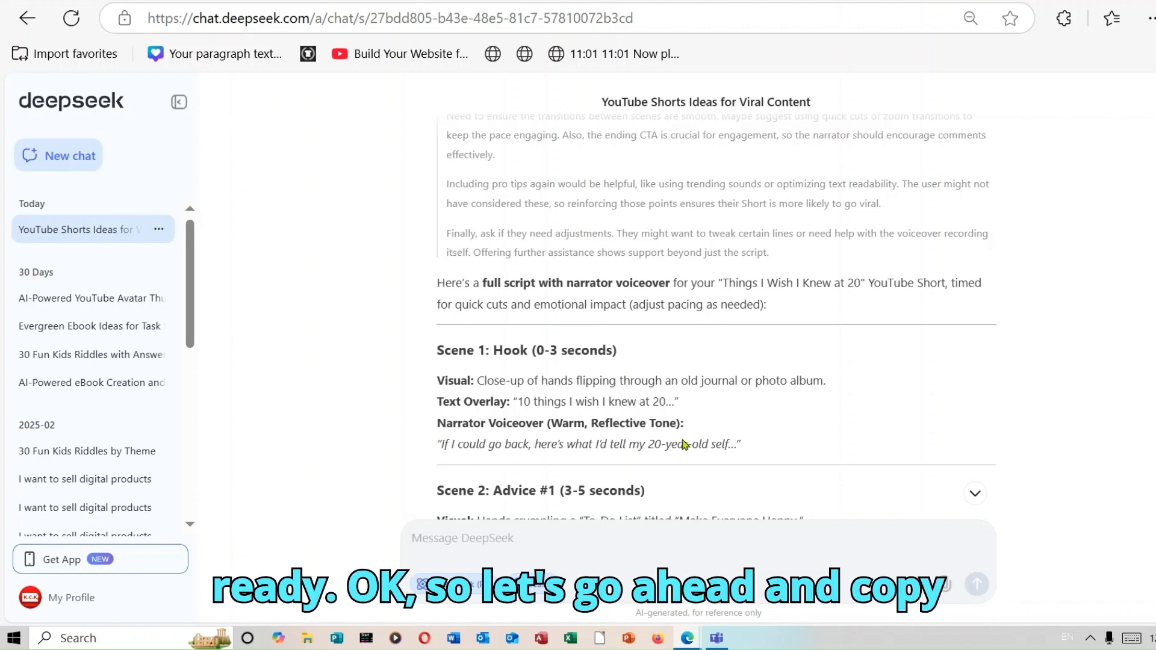
pyautogui.scroll(-15, 716, 317)
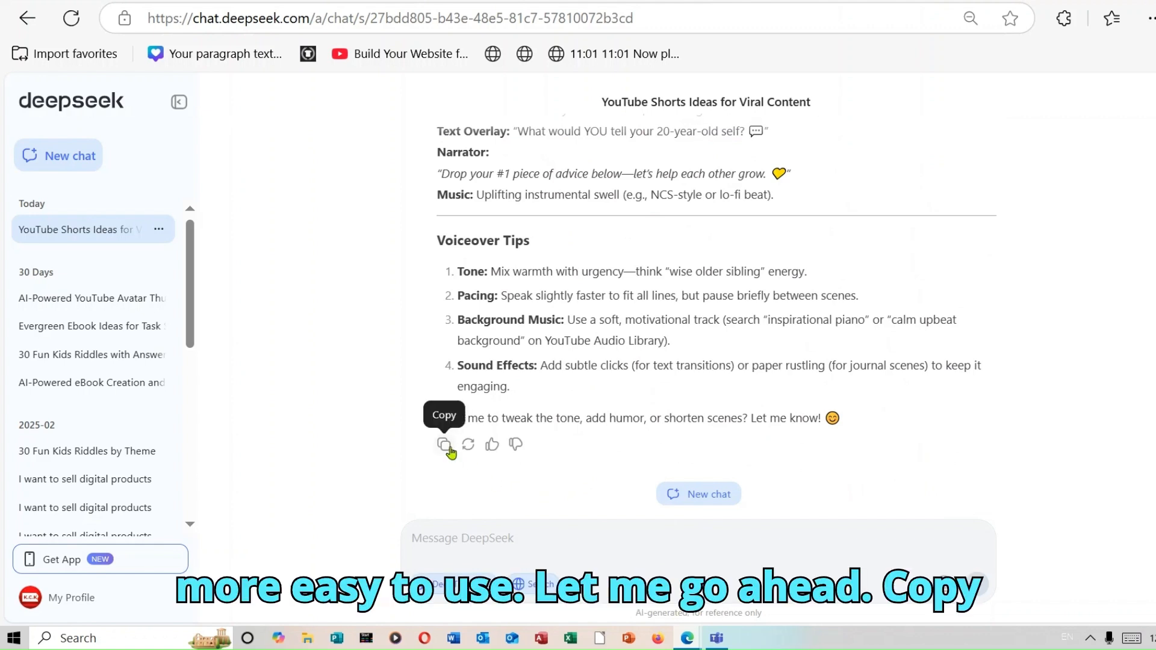
pyautogui.click(444, 446)
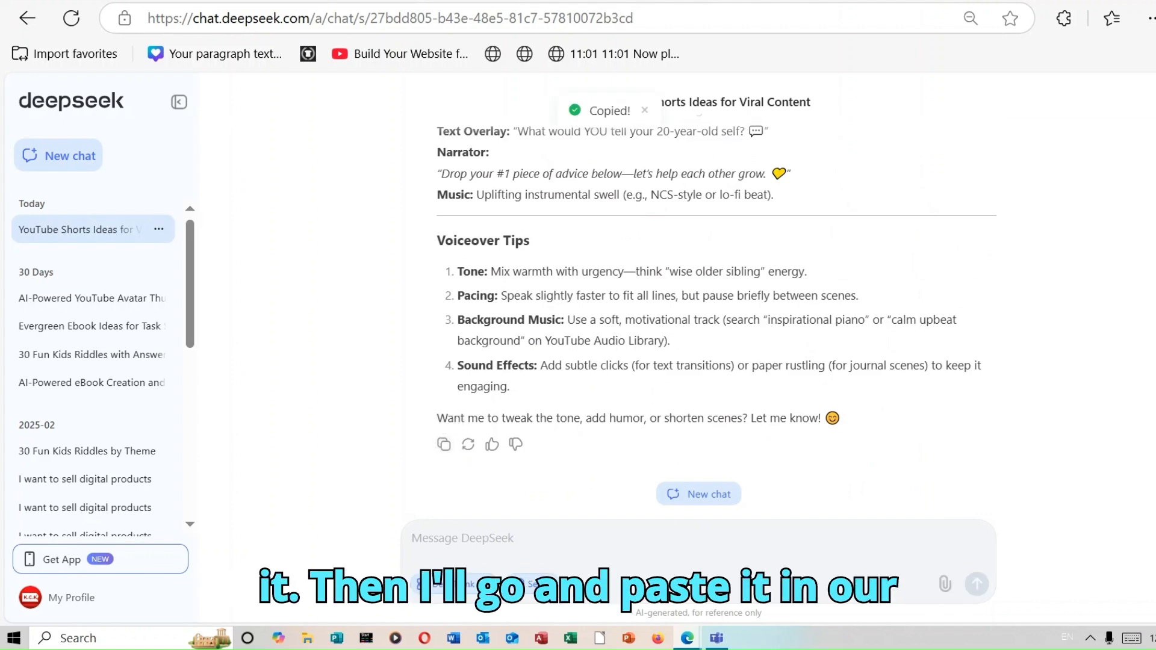
# Switch to the Untitled document in Google Docs
pyautogui.click(579, 2)
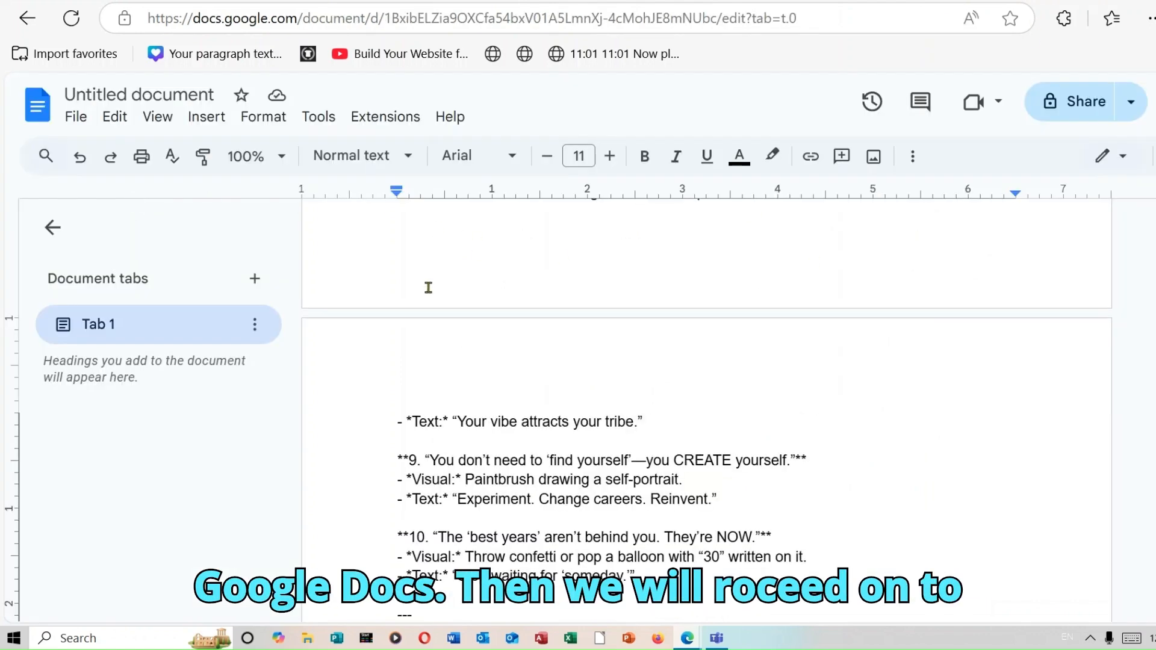
pyautogui.click(254, 279)
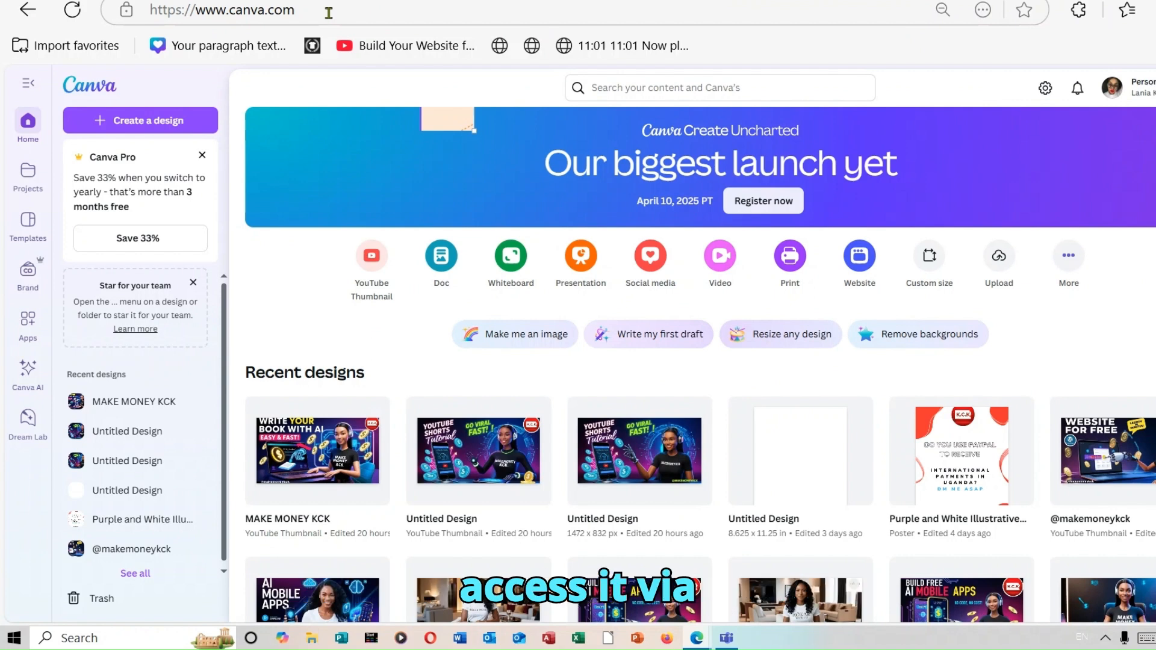
pyautogui.moveTo(294, 10)
pyautogui.mouseDown()
pyautogui.moveTo(196, 10)
pyautogui.moveTo(291, 18)
pyautogui.mouseUp()
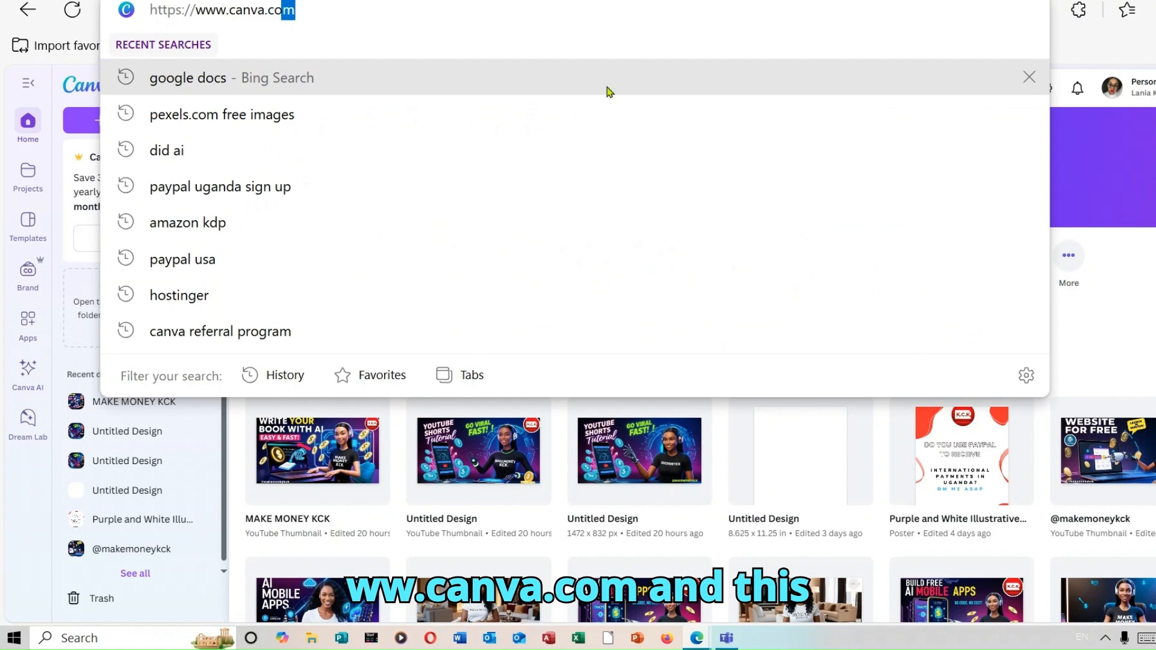
pyautogui.click(1150, 275)
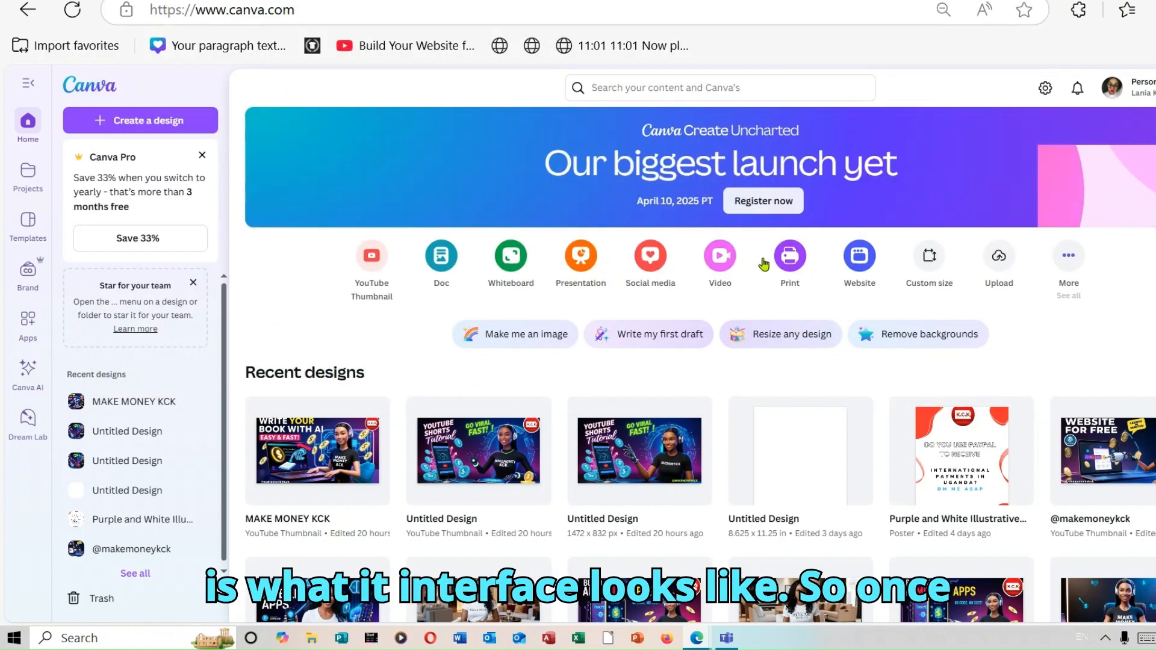
# Search Canva for "youts" to find YouTube Shorts templates
pyautogui.click(660, 89)
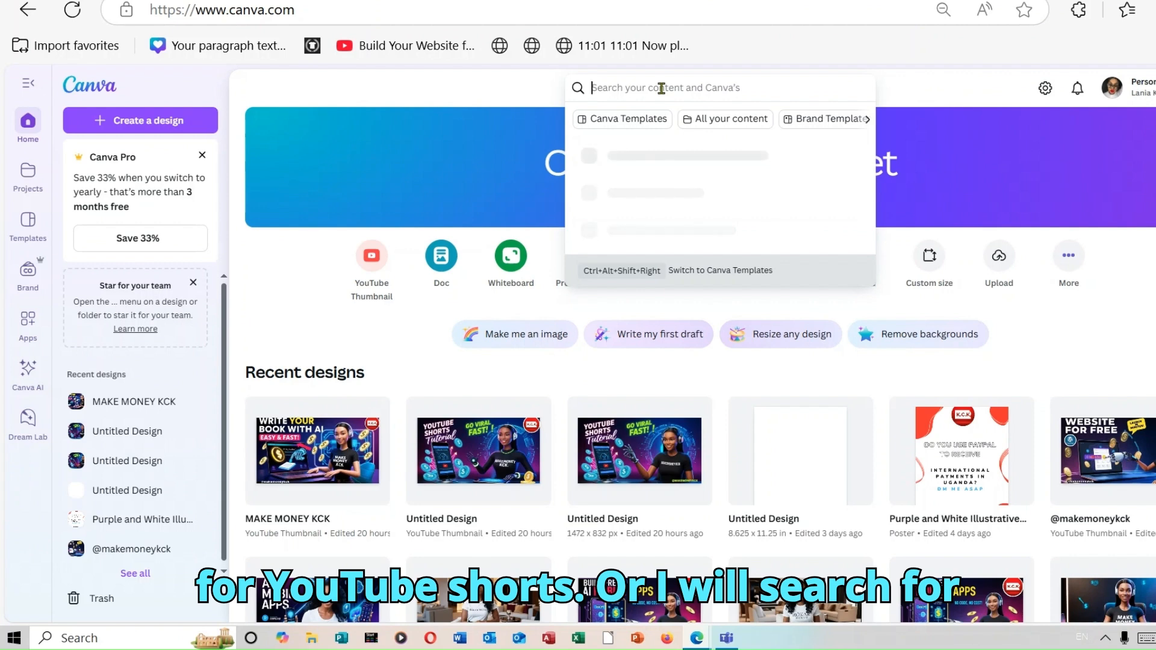
pyautogui.write('yo')
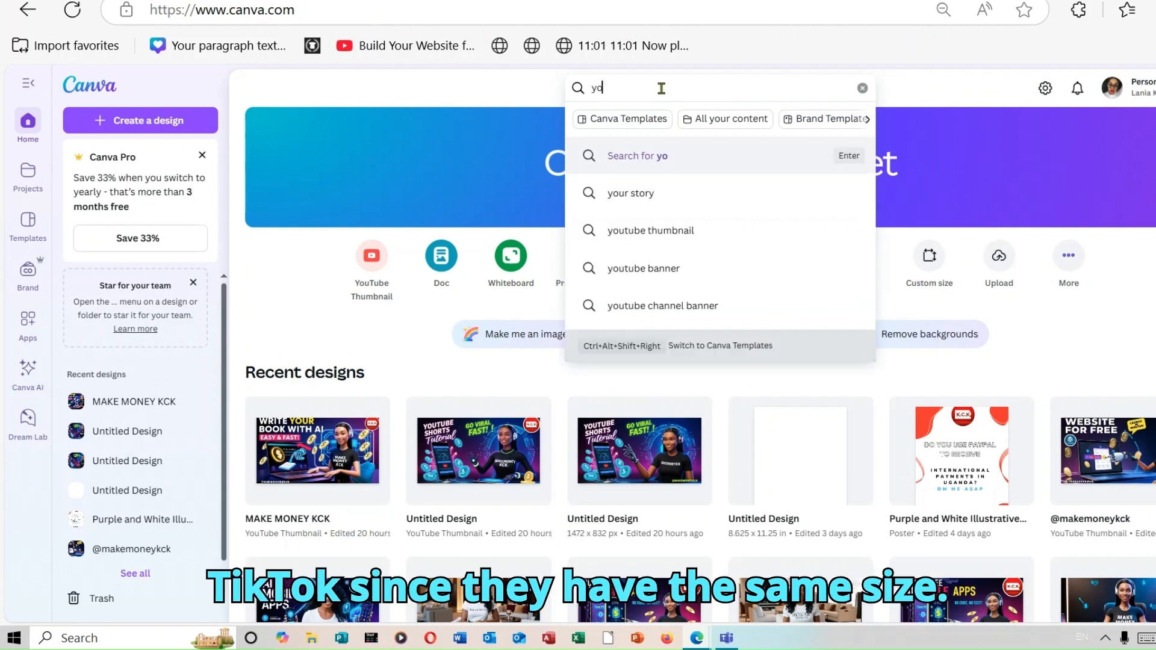
pyautogui.write('ute')
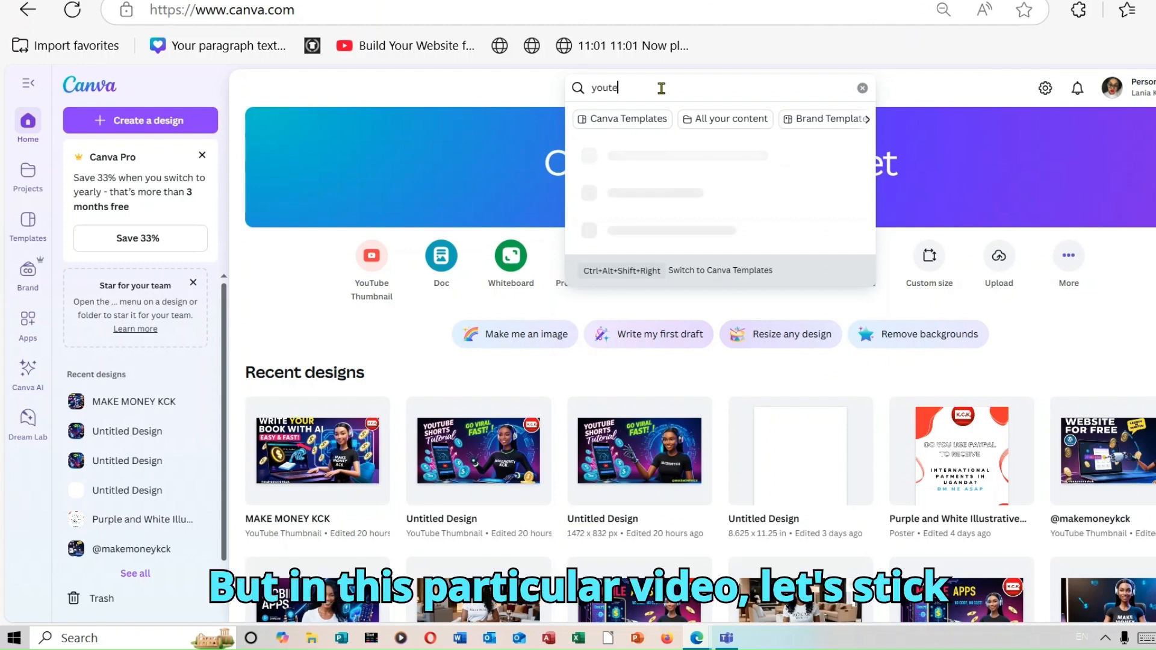
pyautogui.press('BackSpace')
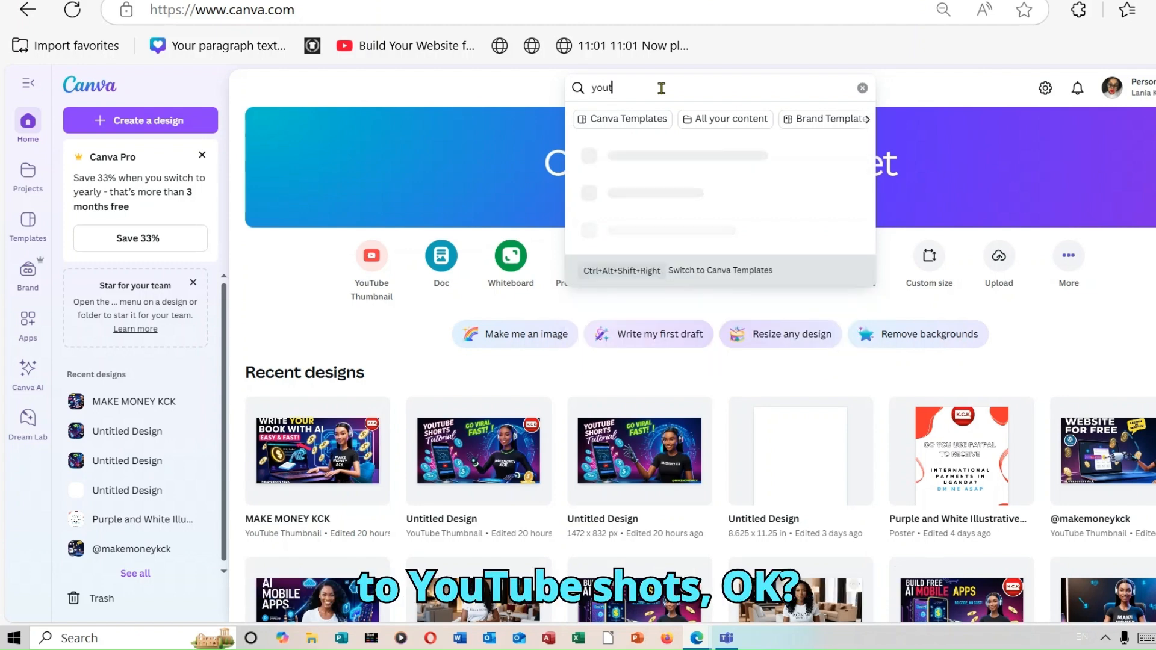
pyautogui.write('shorts')
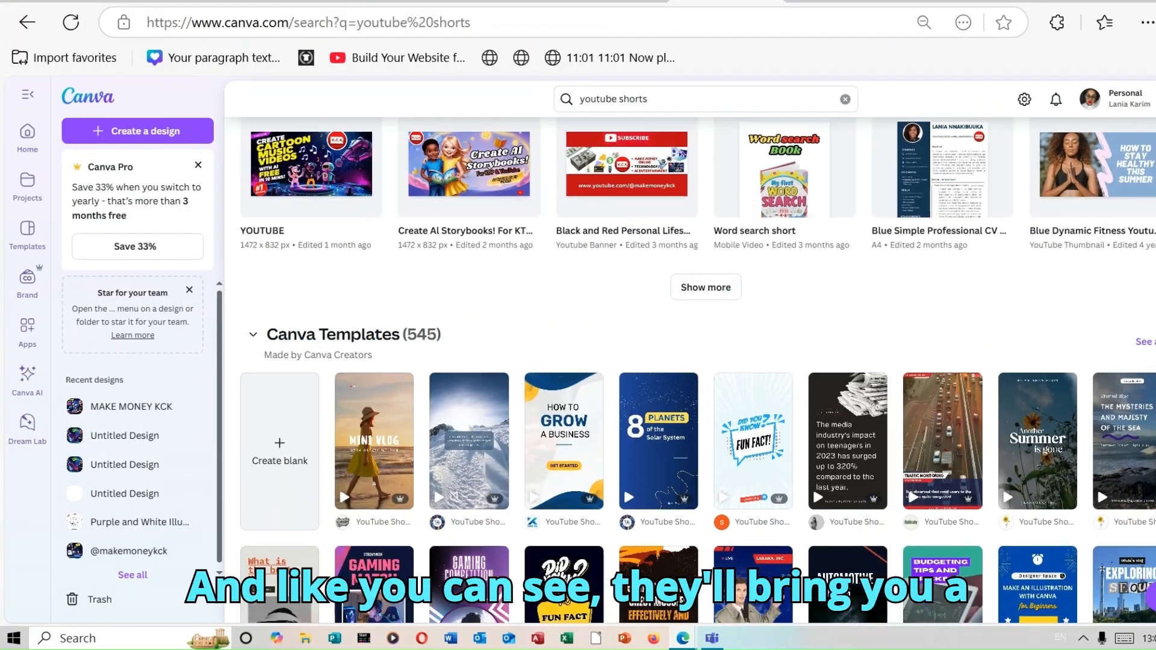
# Browse the YouTube Shorts templates and create a blank YouTube Shorts design
pyautogui.scroll(-5, 699, 362)
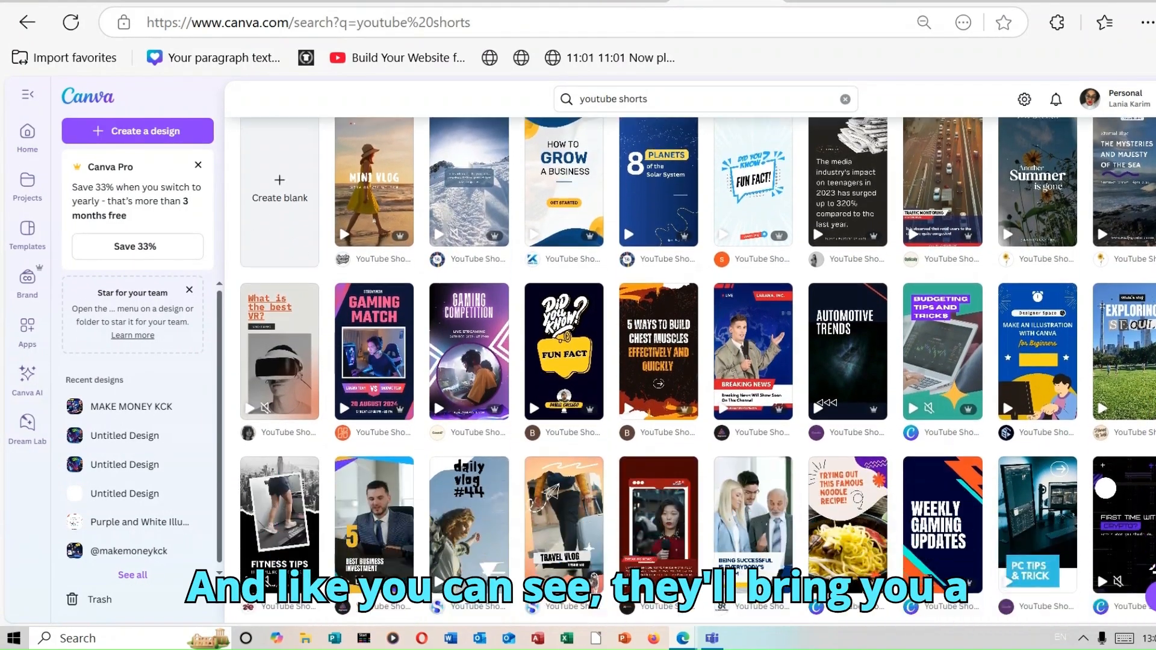
pyautogui.scroll(-4, 698, 361)
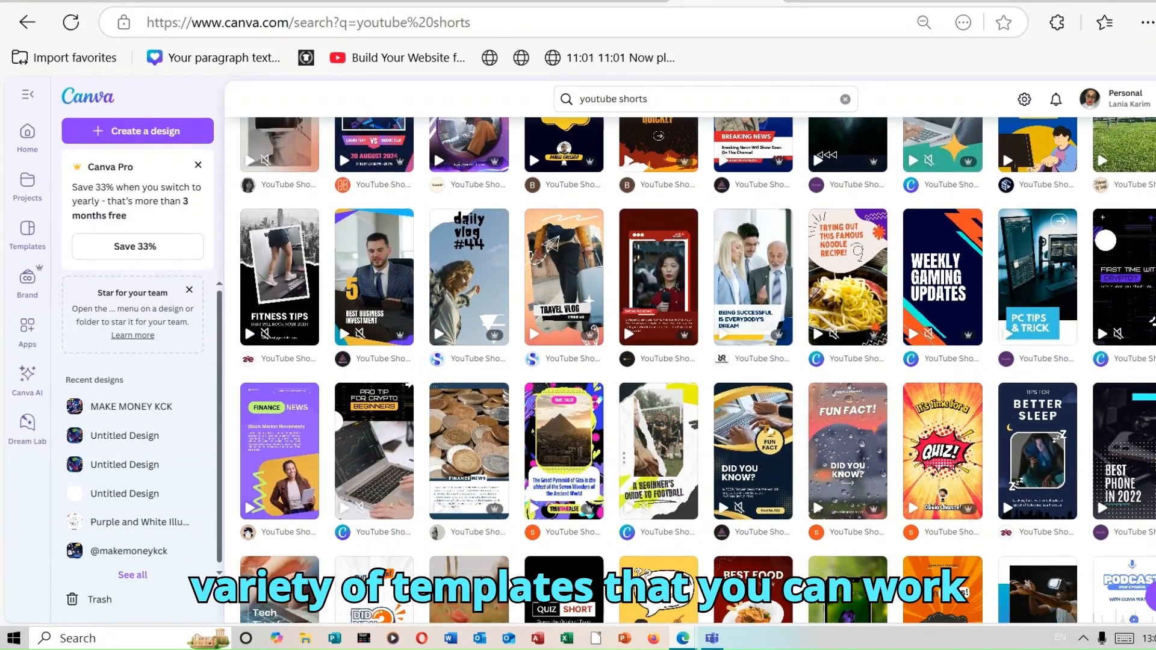
pyautogui.scroll(-8, 718, 421)
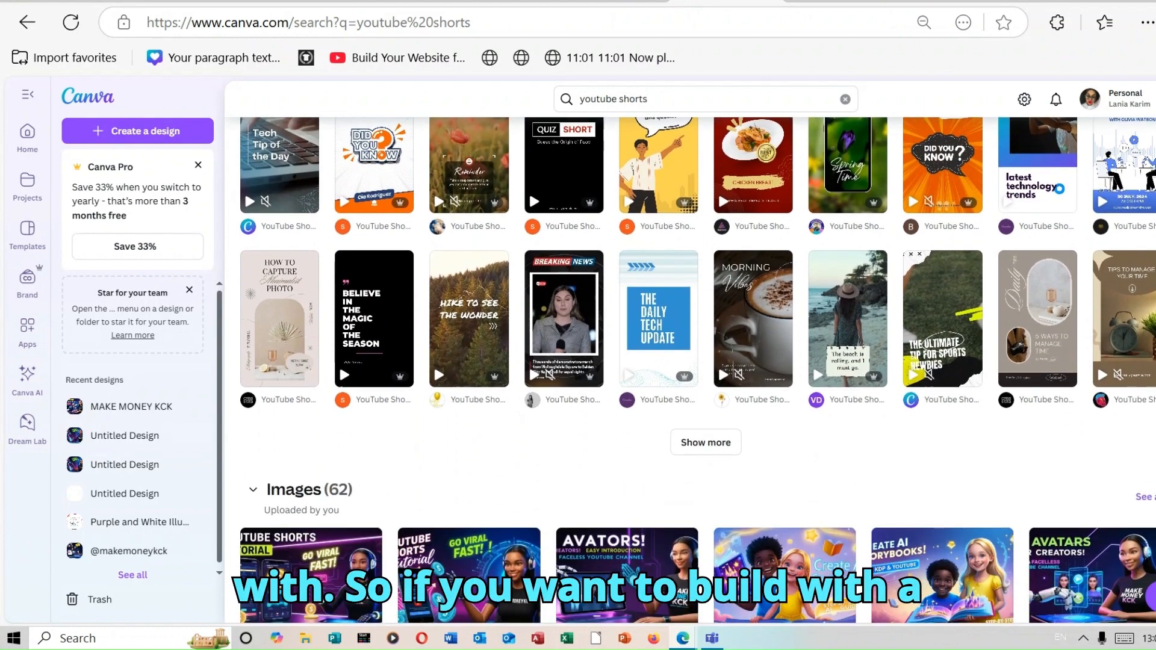
pyautogui.scroll(5, 718, 364)
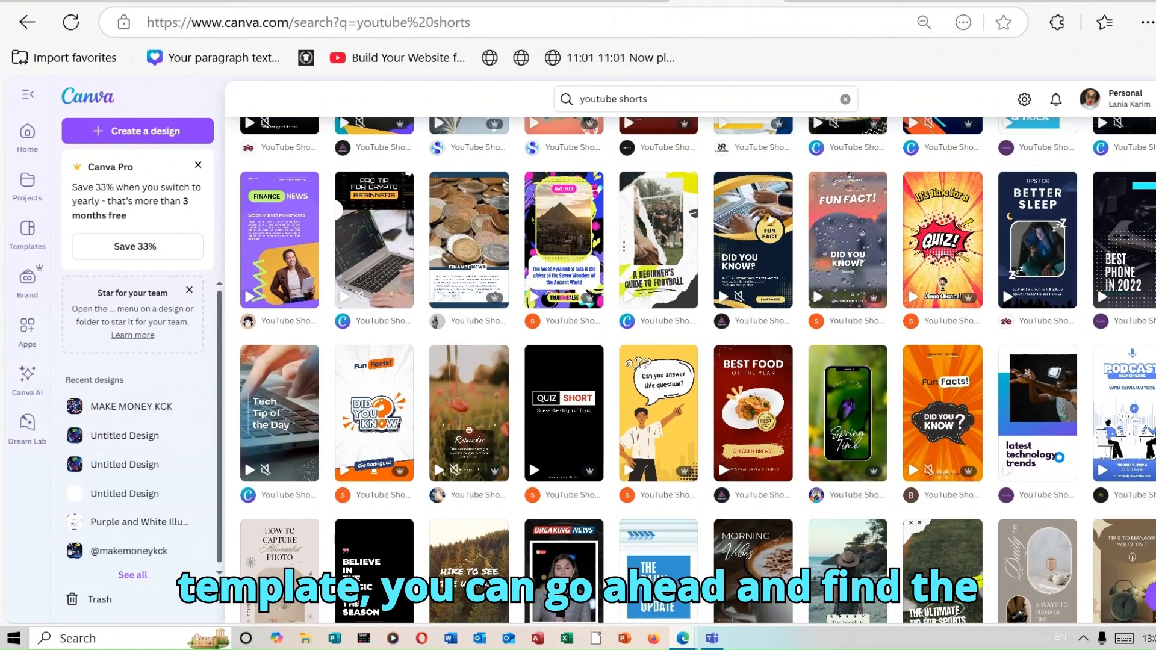
pyautogui.scroll(2, 699, 369)
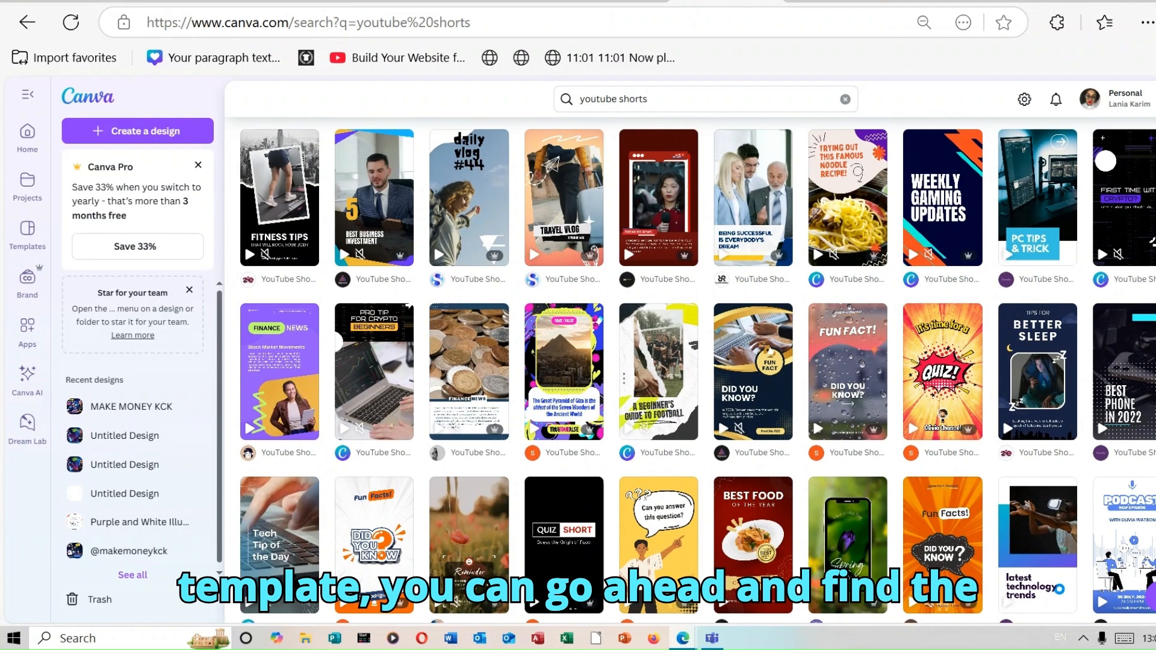
pyautogui.scroll(6, 699, 369)
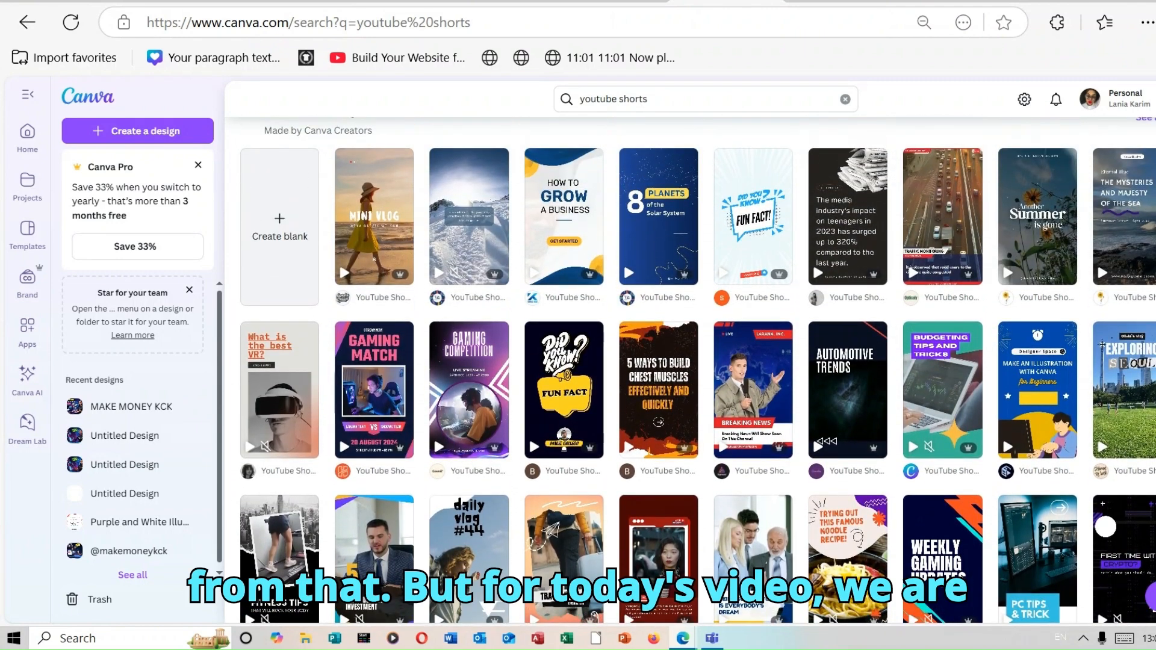
pyautogui.scroll(1, 752, 263)
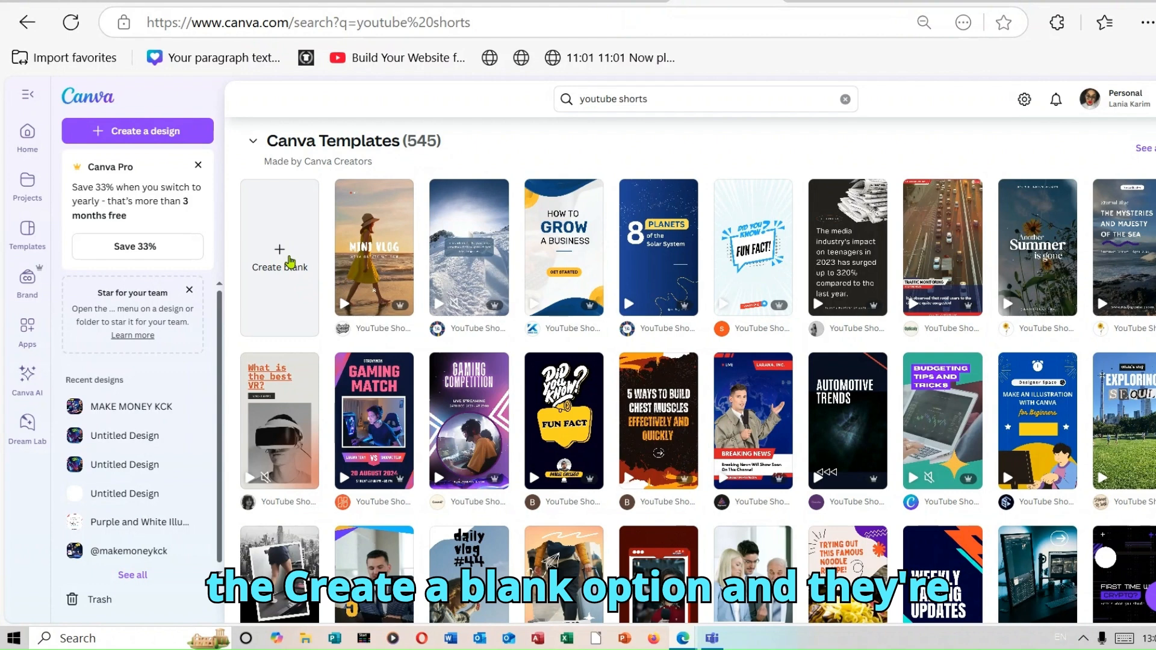
pyautogui.click(290, 262)
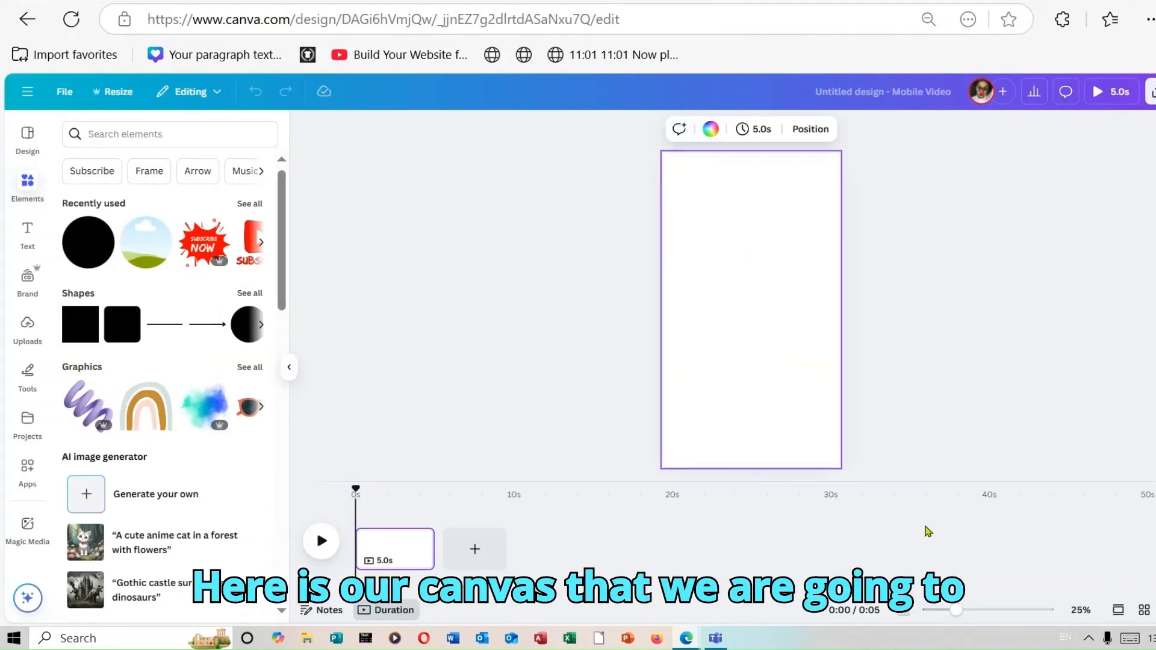
pyautogui.moveTo(951, 608)
pyautogui.mouseDown()
pyautogui.moveTo(972, 611)
pyautogui.moveTo(956, 614)
pyautogui.mouseUp()
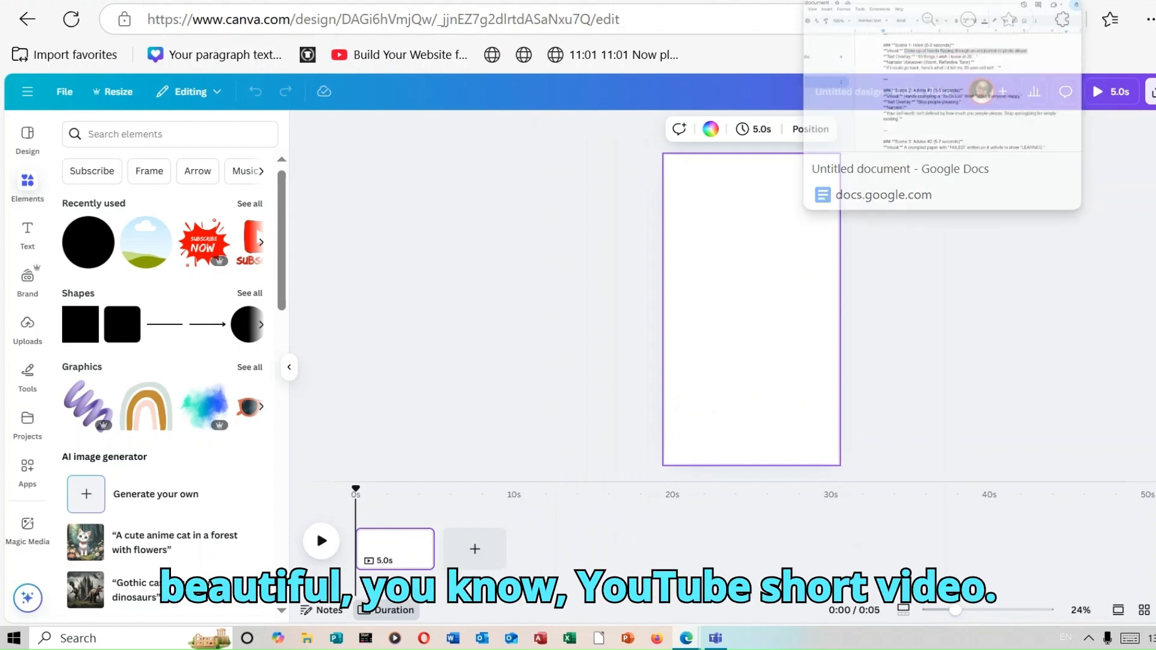
# In the Google Doc, copy the Scene 1 visual description "Close-up of hands flipping through an old journal or photo album."
pyautogui.click(867, 1)
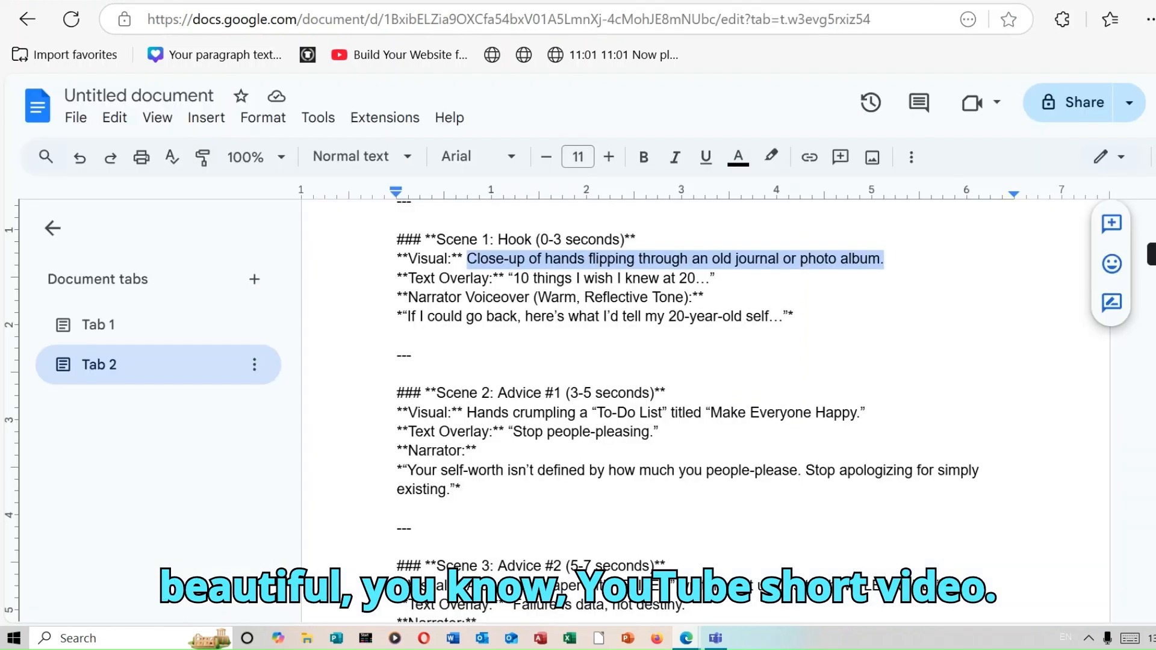
pyautogui.scroll(2, 986, 245)
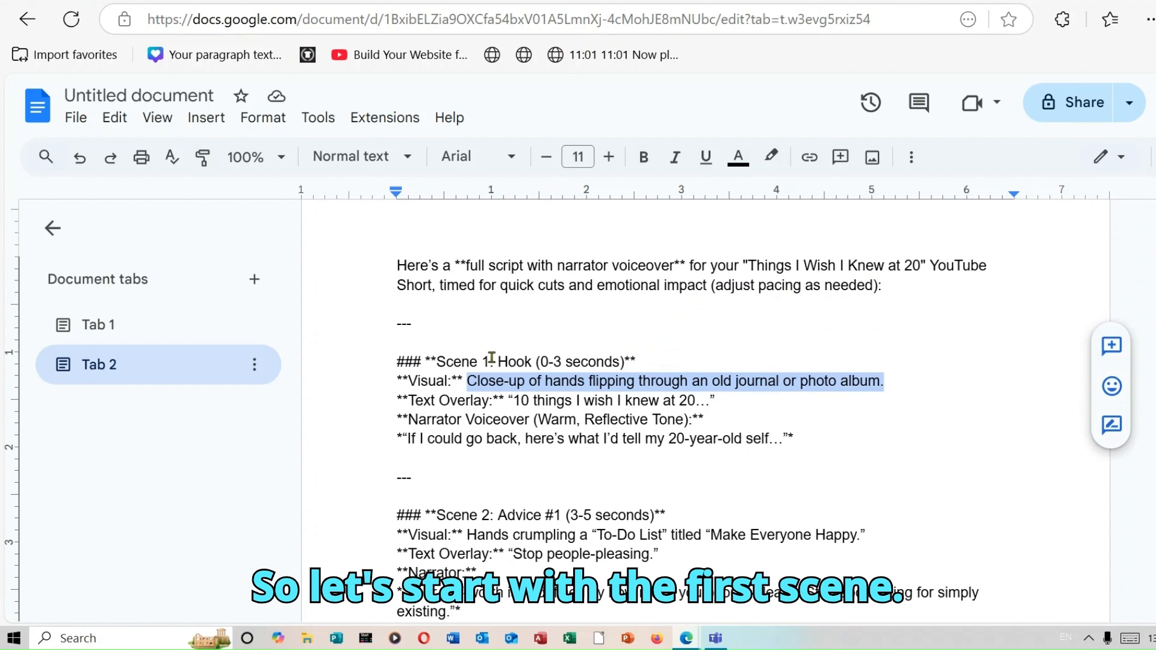
pyautogui.click(533, 355)
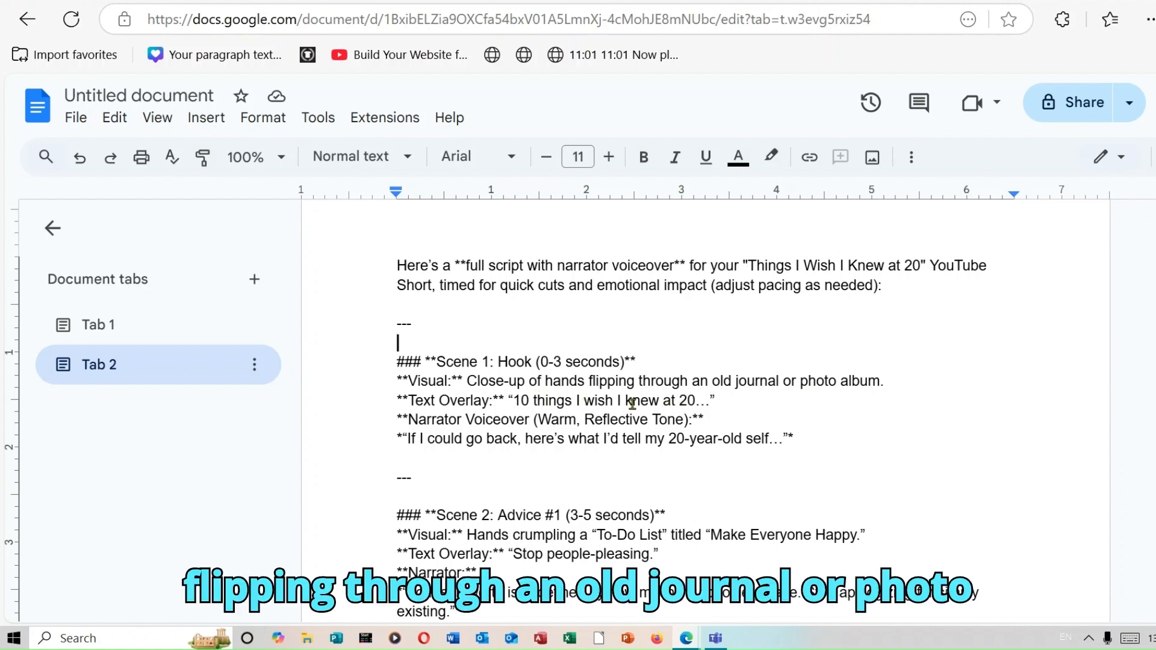
pyautogui.moveTo(466, 381); pyautogui.dragTo(892, 384)
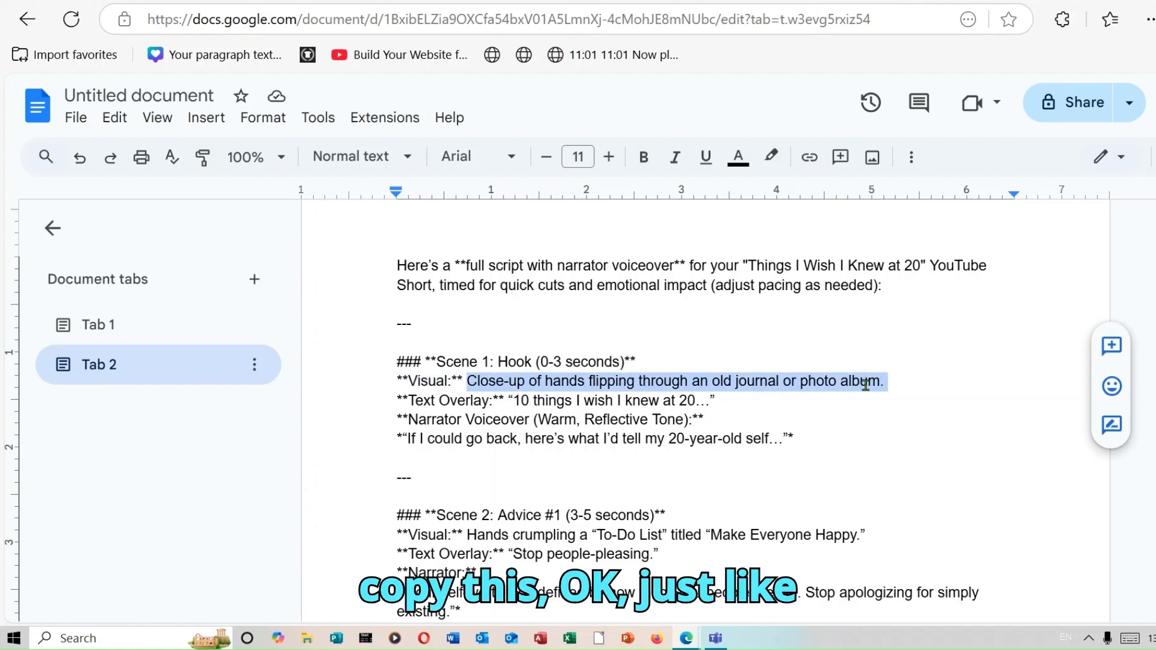
pyautogui.rightClick(865, 386)
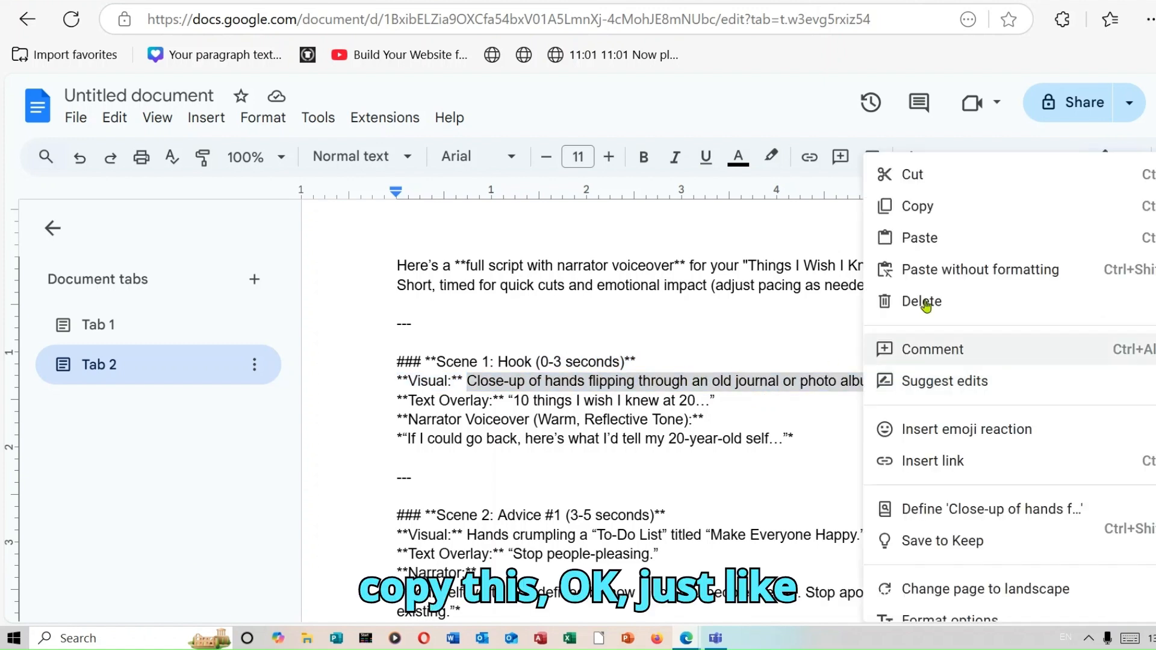
pyautogui.click(945, 206)
# Back in the Canva design, paste the Scene 1 visual description into the elements search and run it
pyautogui.click(663, 2)
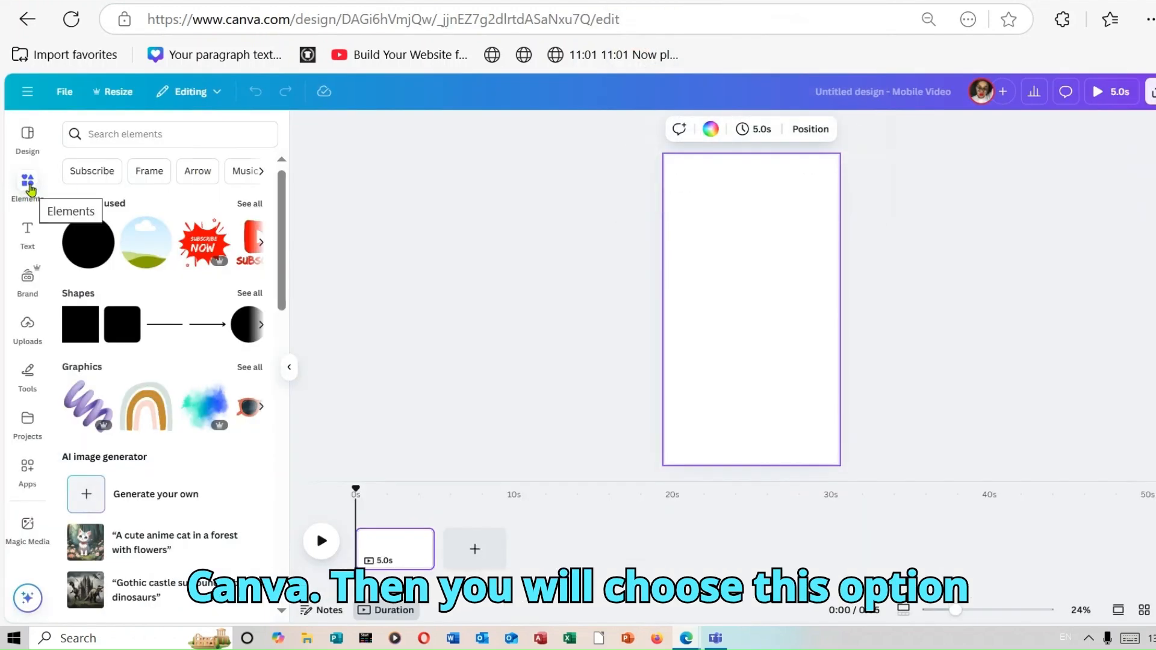
pyautogui.click(29, 180)
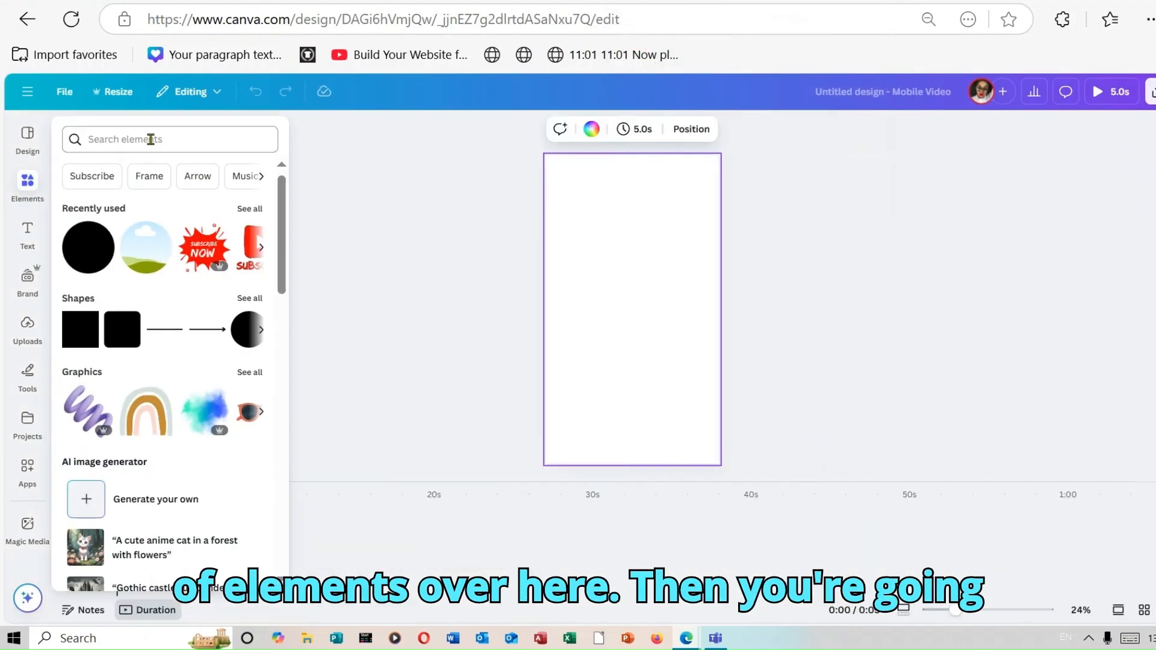
pyautogui.click(151, 139)
pyautogui.rightClick(151, 140)
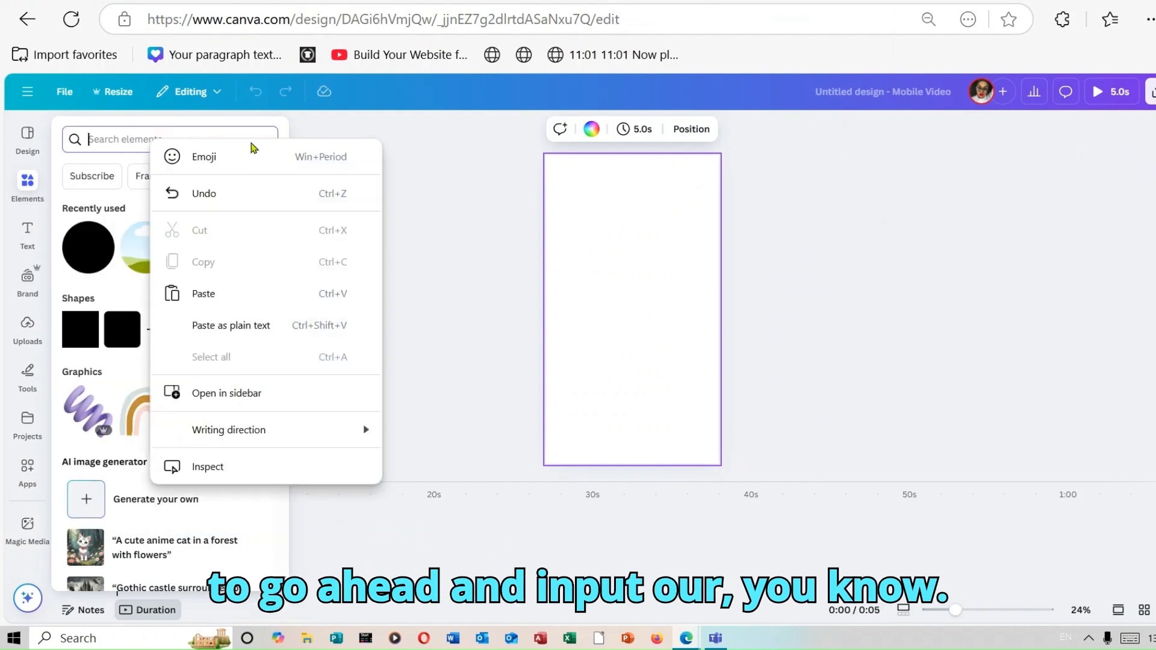
pyautogui.click(252, 293)
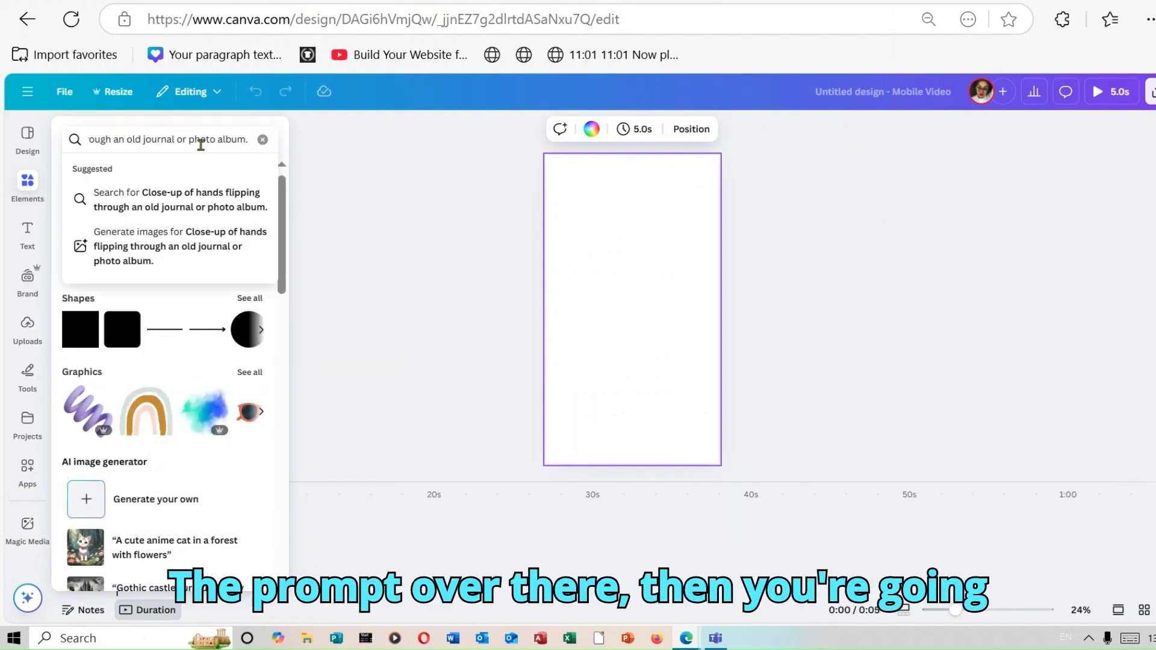
pyautogui.press('Return')
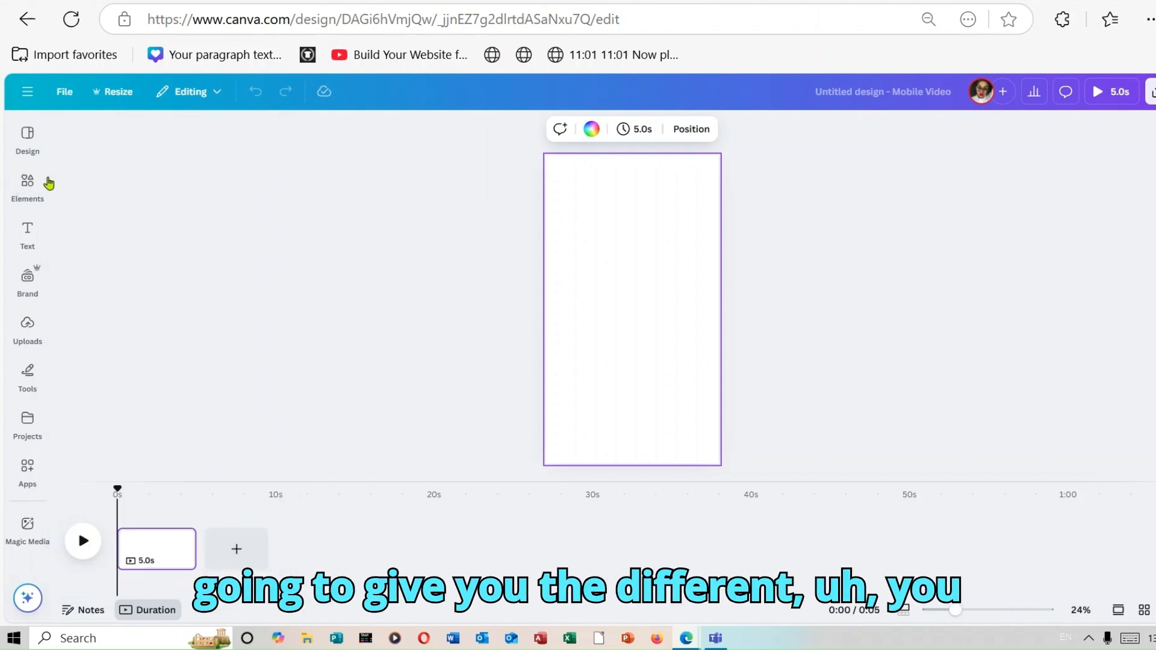
# Show all video results and add the 40-second book page-flipping video to the canvas
pyautogui.click(30, 185)
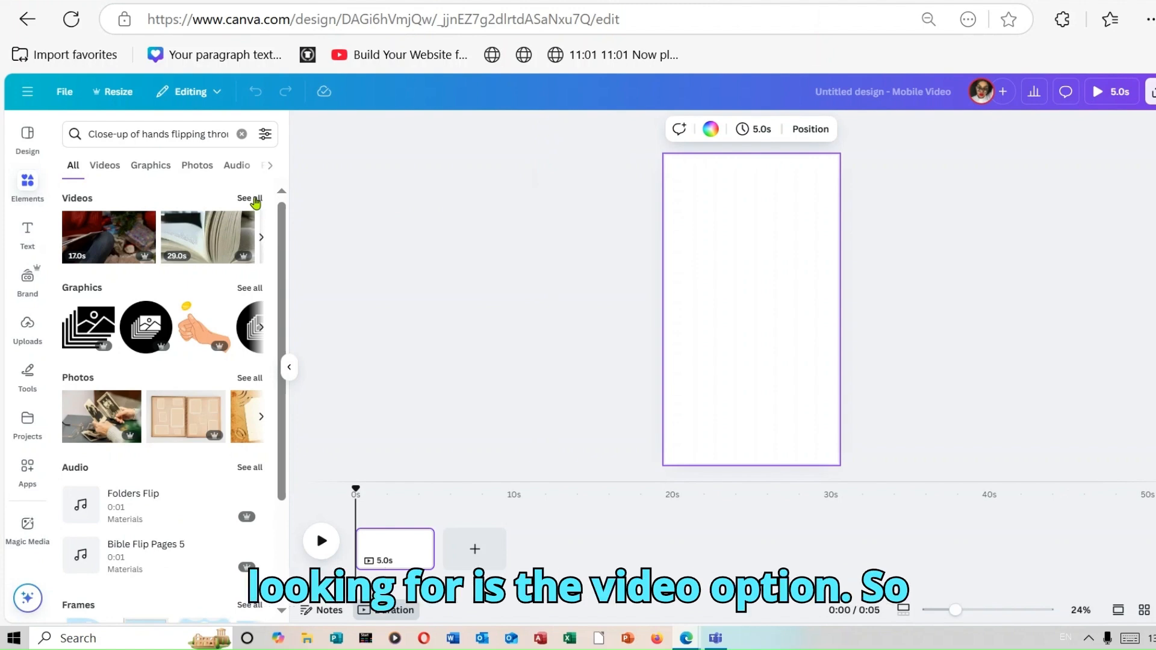
pyautogui.click(255, 200)
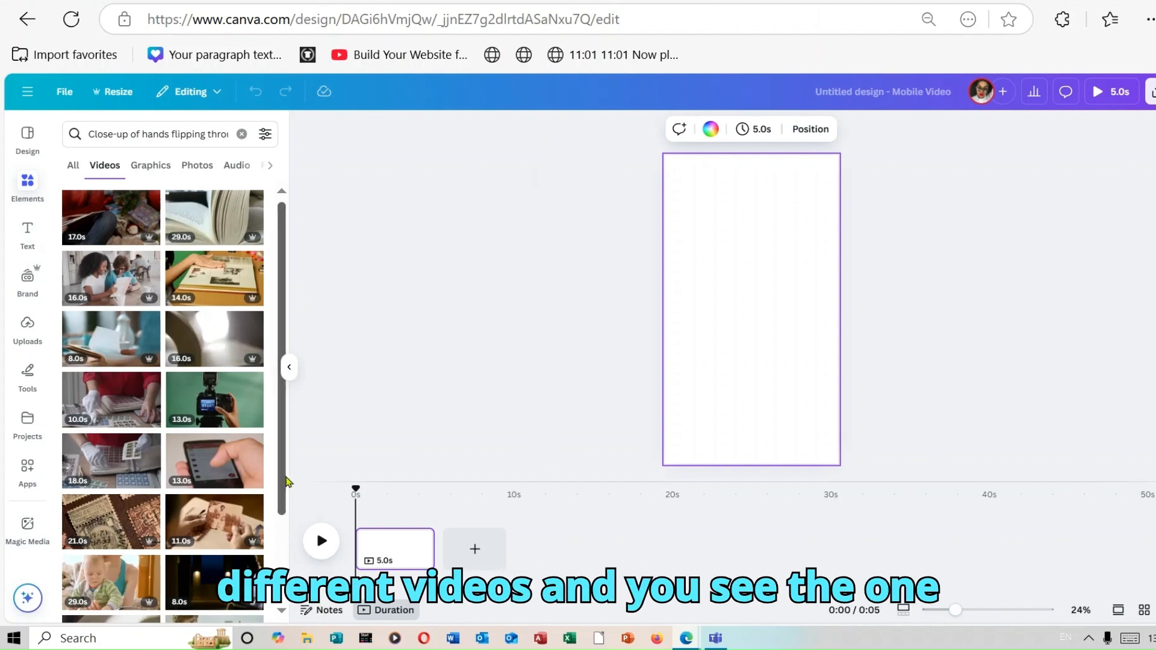
pyautogui.scroll(-1, 285, 518)
pyautogui.scroll(-3, 285, 518)
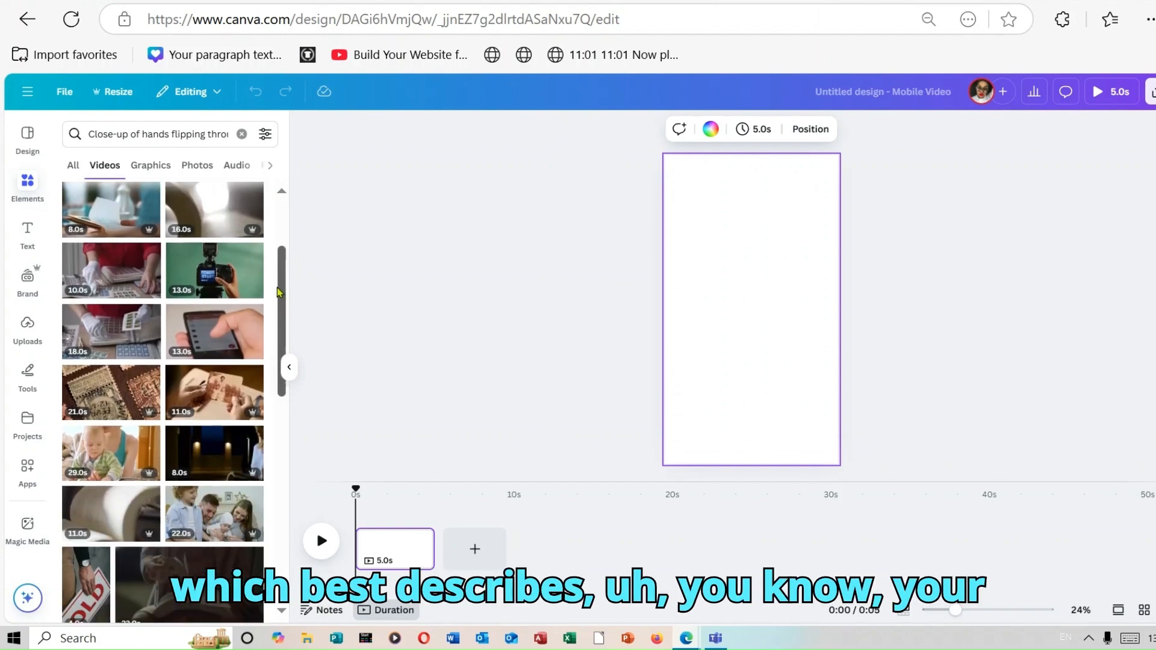
pyautogui.moveTo(282, 274); pyautogui.dragTo(291, 217)
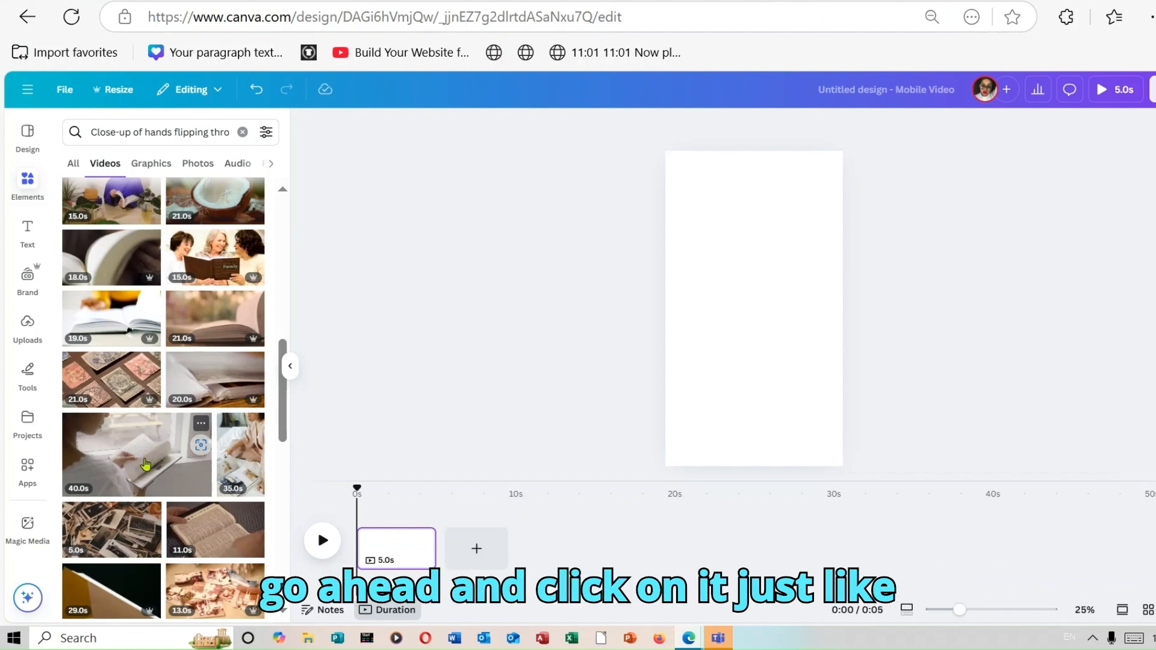
pyautogui.click(146, 464)
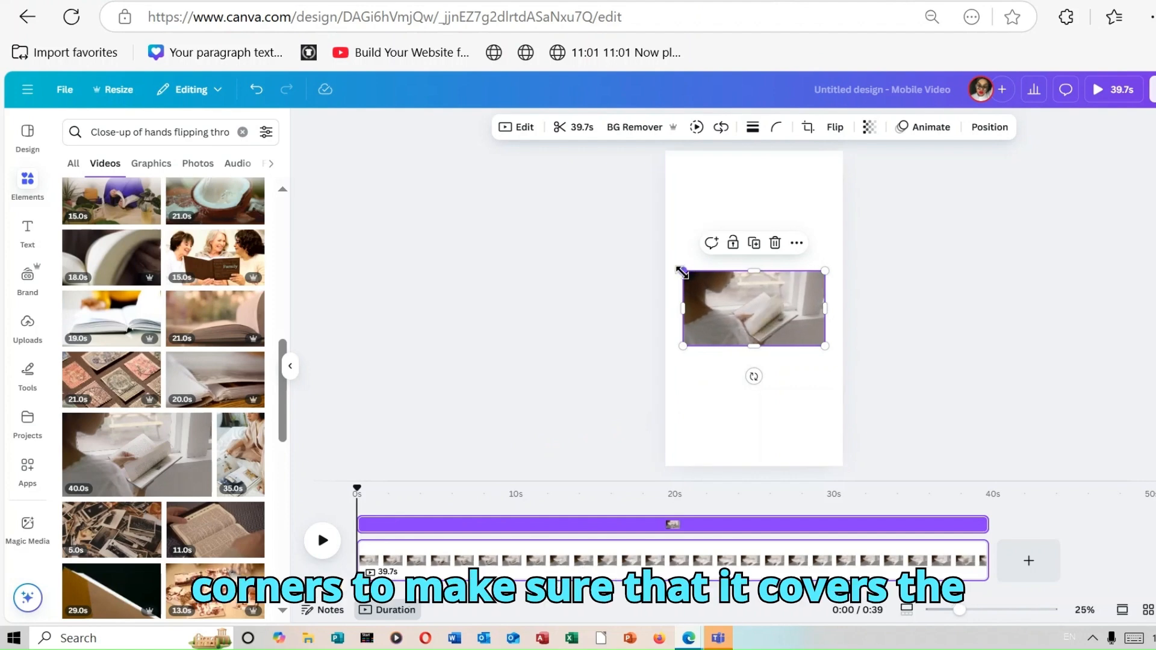
# Enlarge and reposition the video so it fills the whole vertical canvas
pyautogui.moveTo(682, 272); pyautogui.dragTo(365, 107)
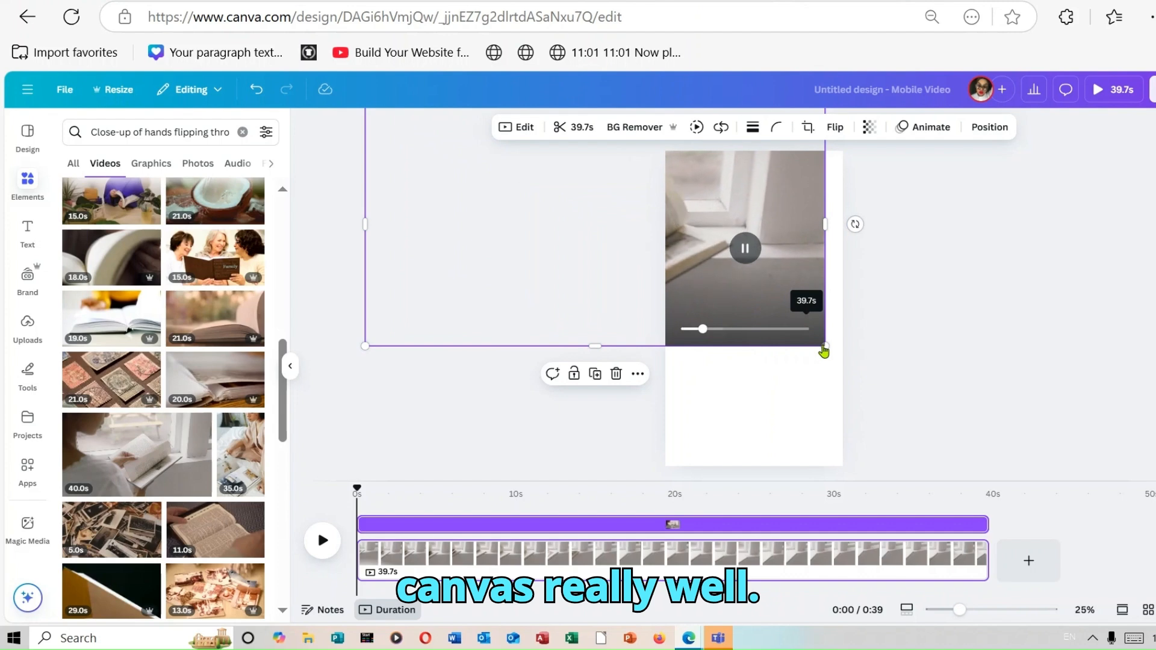
pyautogui.moveTo(824, 351); pyautogui.dragTo(1004, 647)
pyautogui.moveTo(776, 372); pyautogui.dragTo(752, 364)
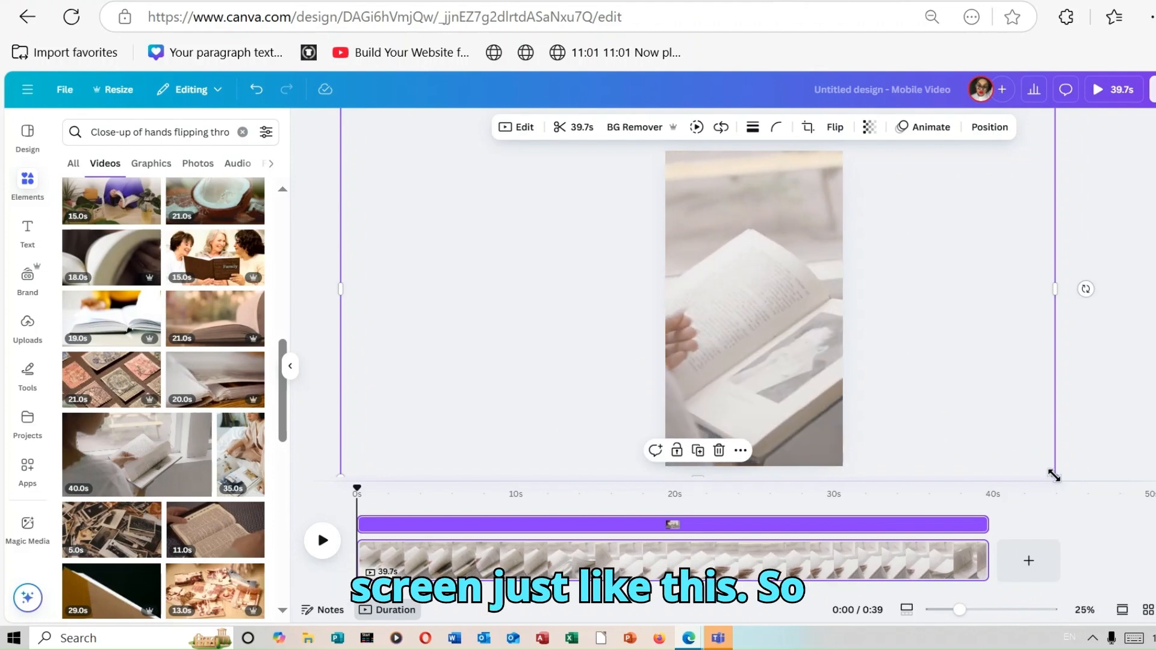
pyautogui.moveTo(1054, 476); pyautogui.dragTo(999, 448)
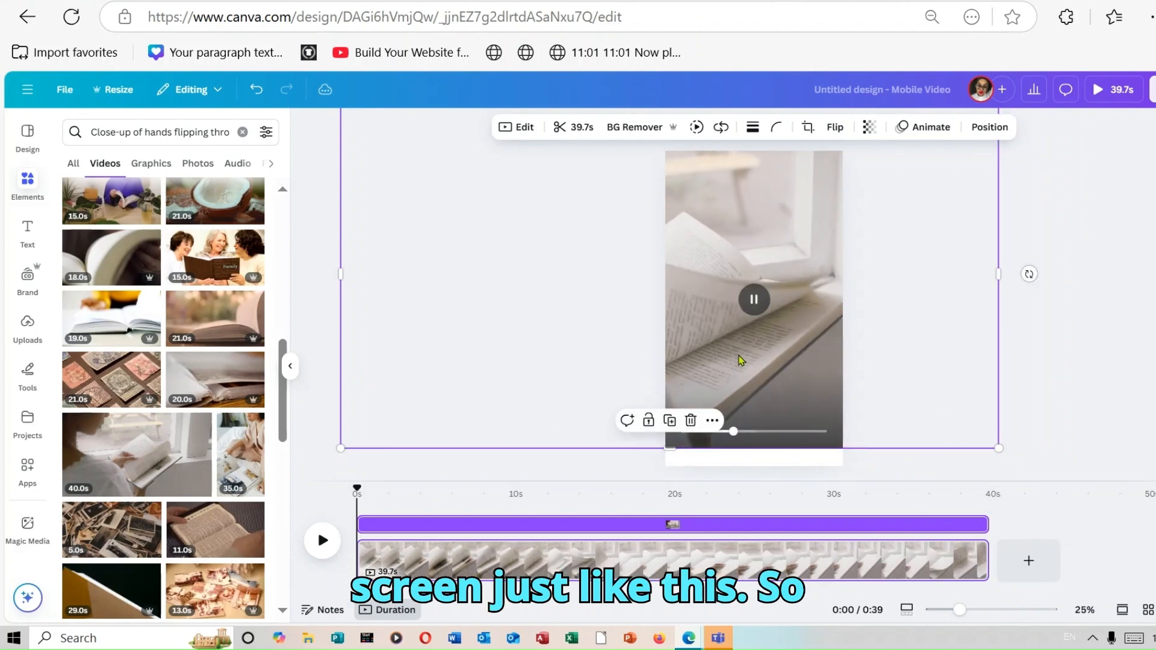
pyautogui.moveTo(741, 360); pyautogui.dragTo(764, 382)
pyautogui.click(1056, 301)
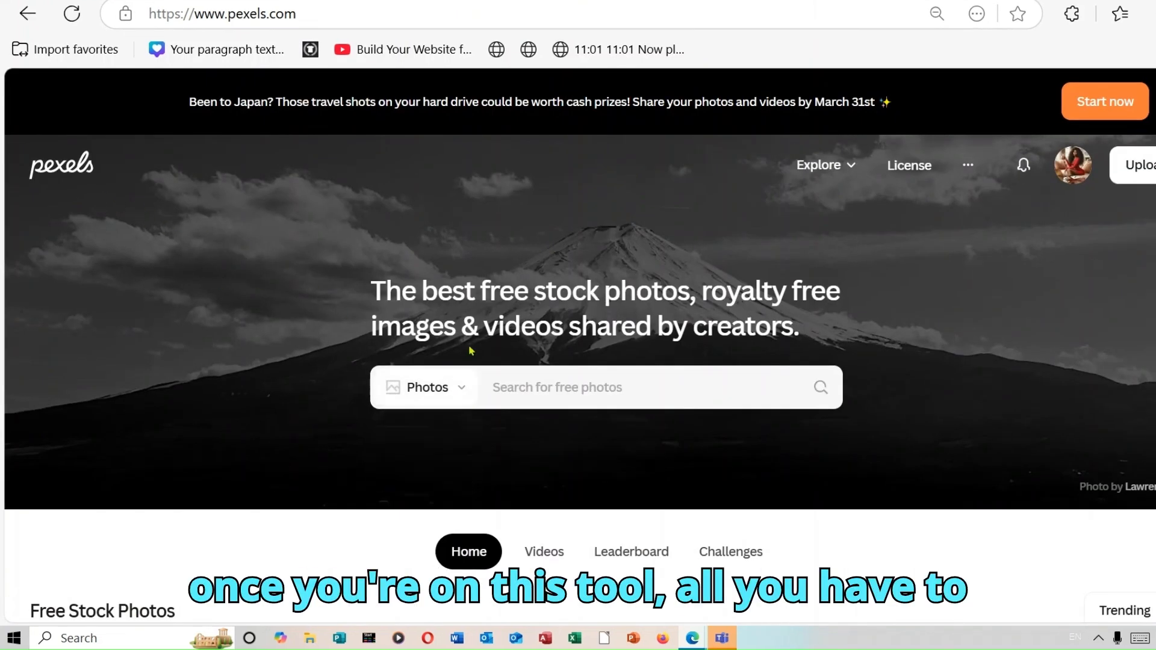
# On Pexels, switch the search type from Photos to Videos
pyautogui.moveTo(462, 391)
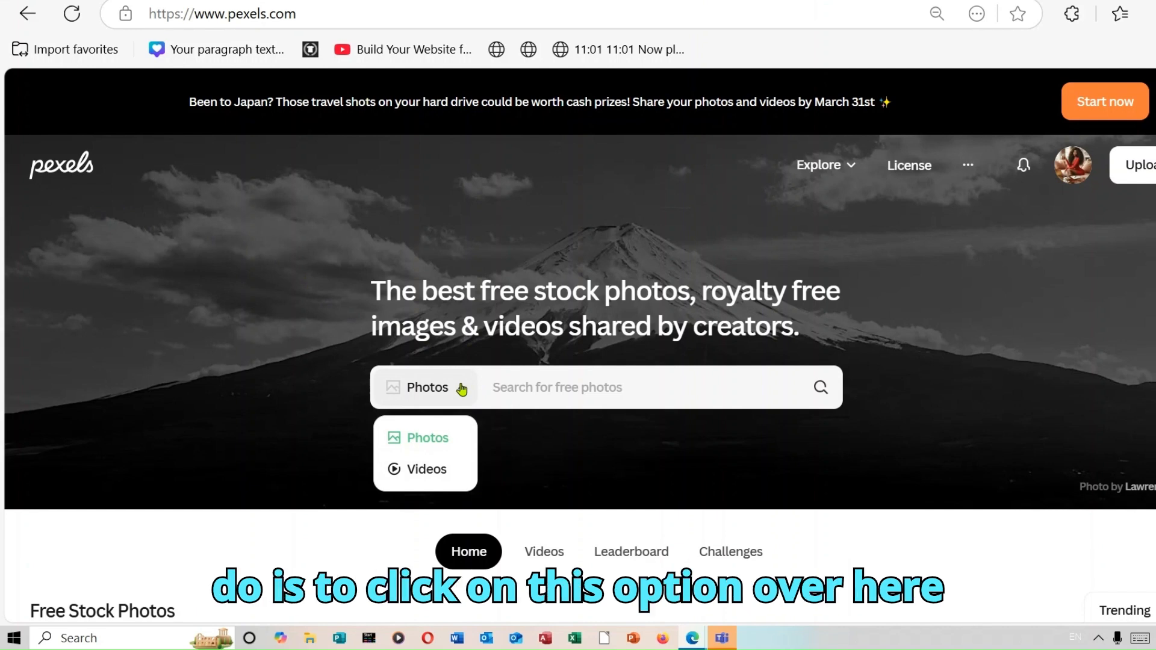
pyautogui.click(443, 477)
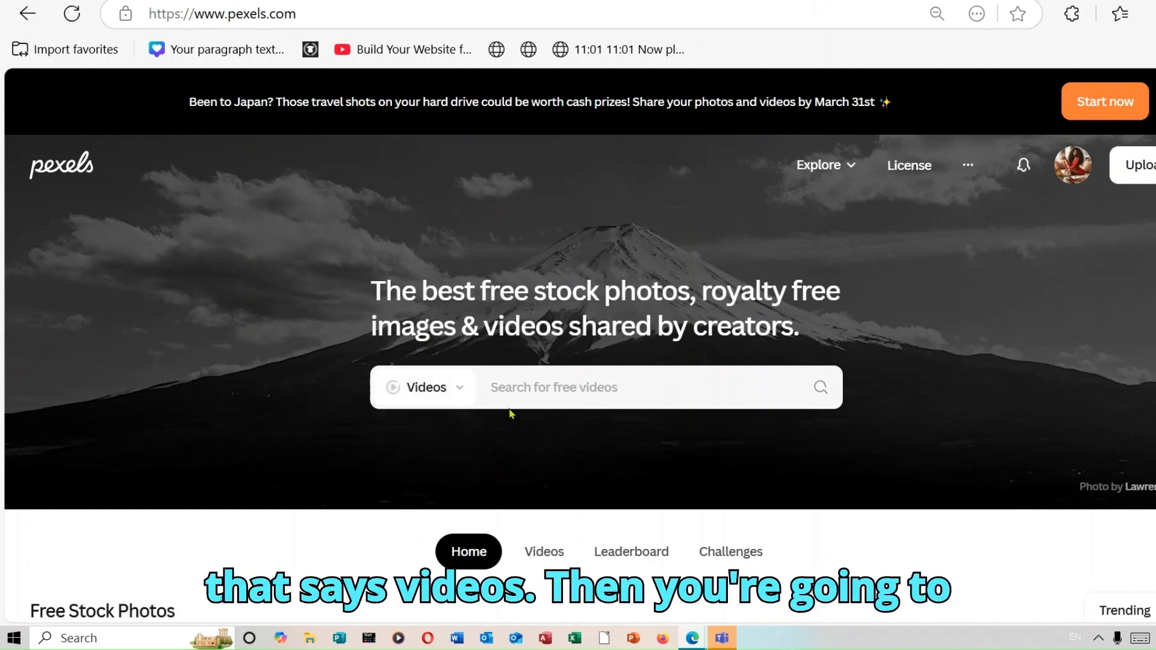
# Paste the Scene 1 visual description into the Pexels video search, run it, and browse the results
pyautogui.click(562, 392)
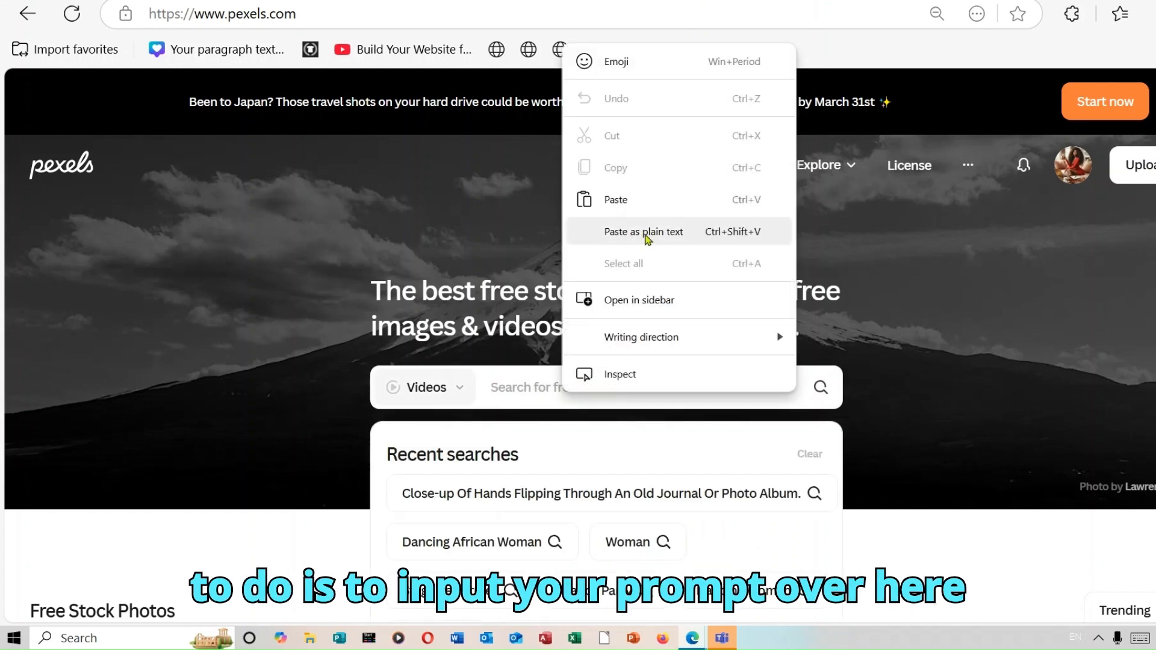
pyautogui.click(638, 202)
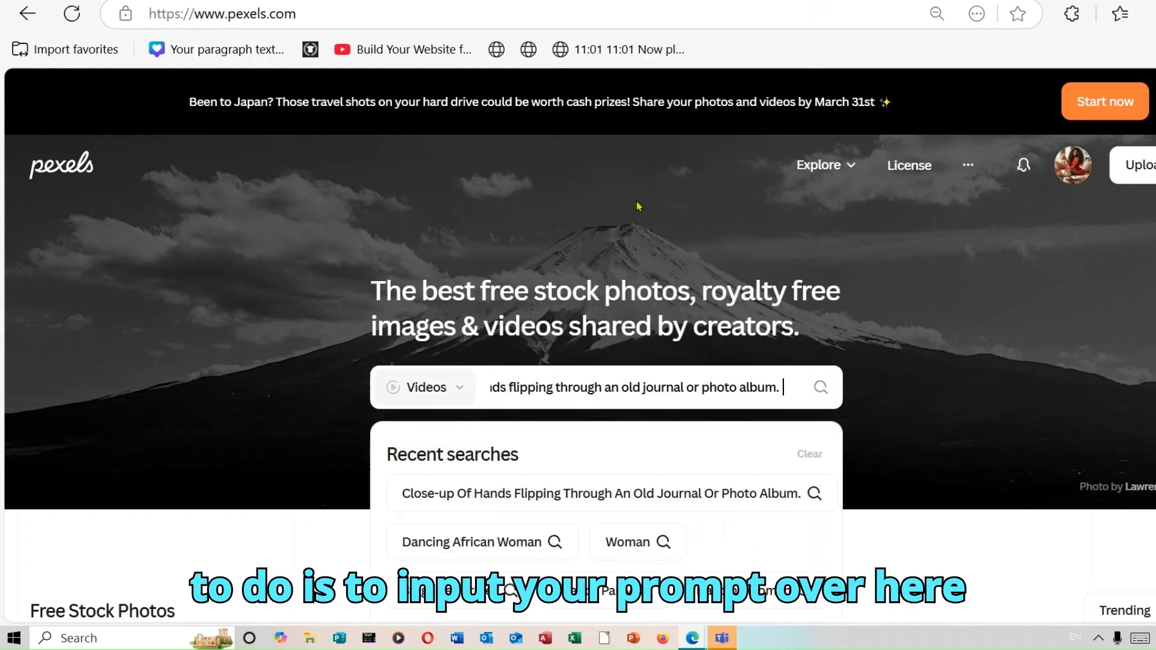
pyautogui.click(821, 388)
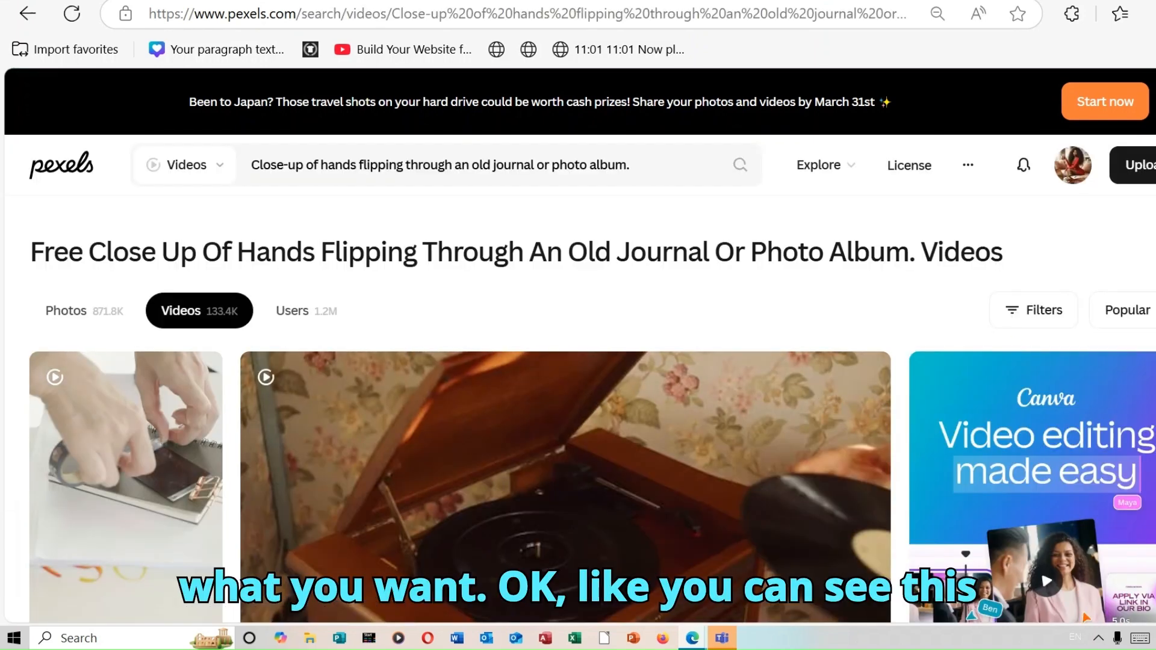
pyautogui.scroll(-10, 592, 410)
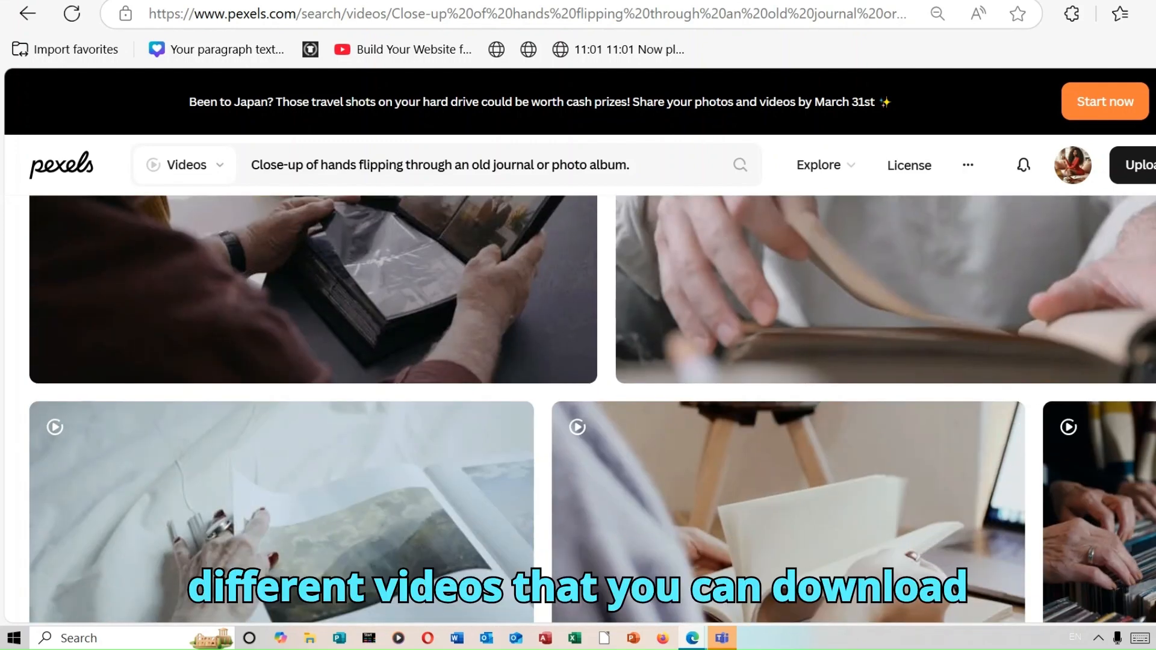
pyautogui.scroll(-10, 593, 409)
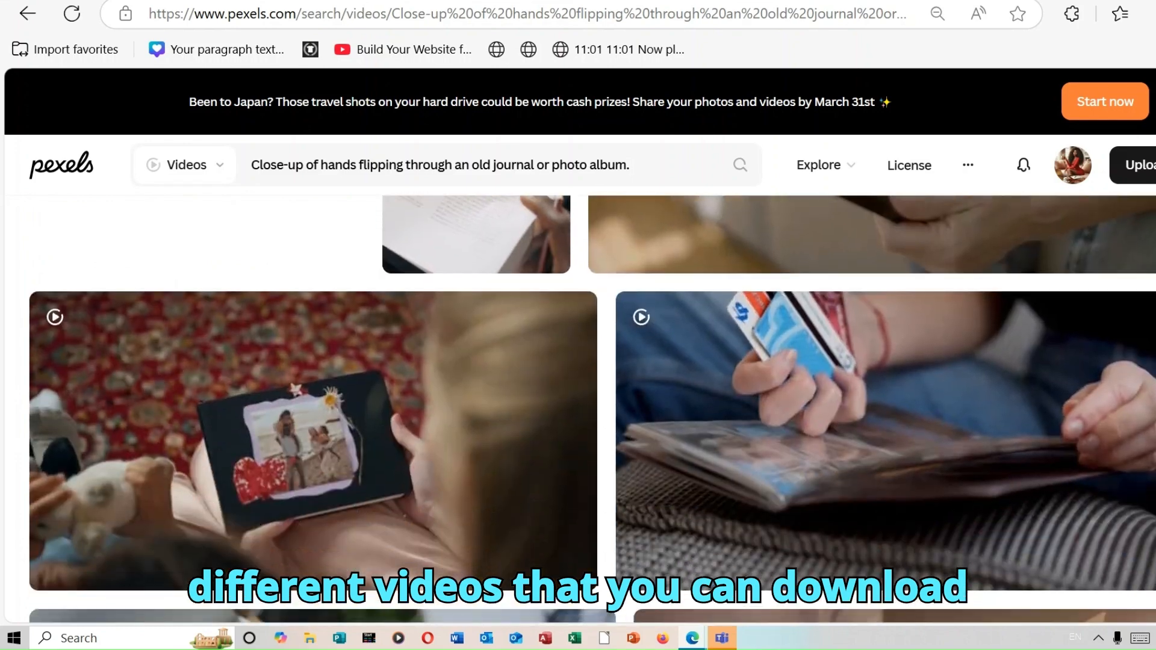
pyautogui.scroll(-8, 592, 410)
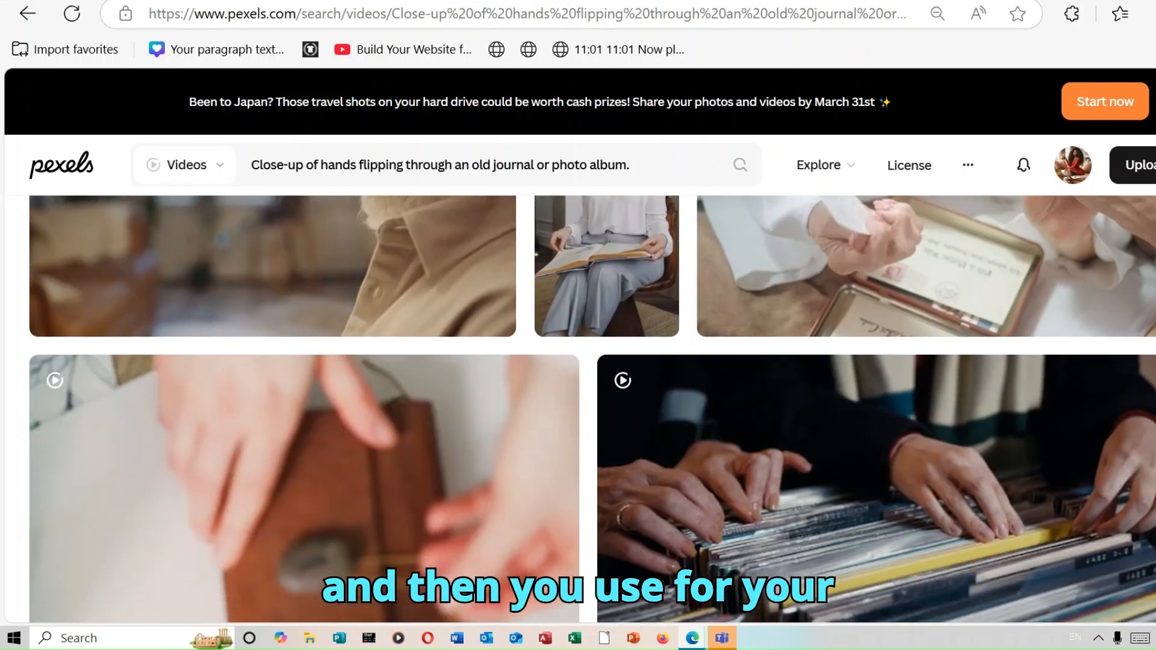
pyautogui.scroll(-6, 593, 410)
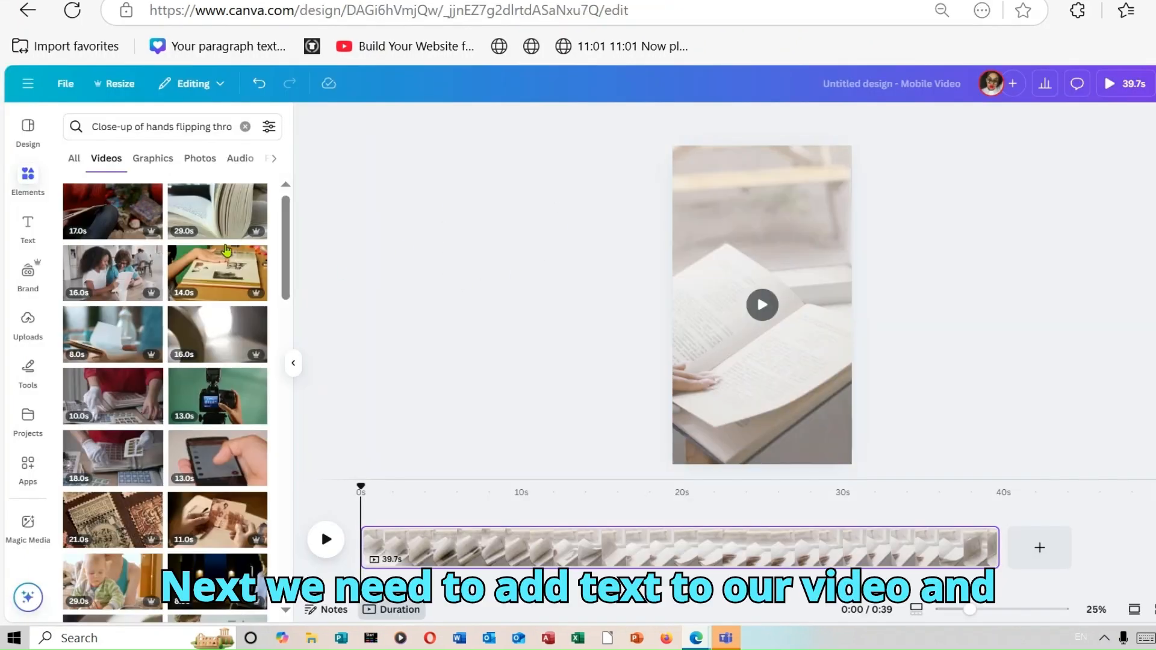
# Back in the Canva design, add a heading text box to the canvas
pyautogui.click(28, 226)
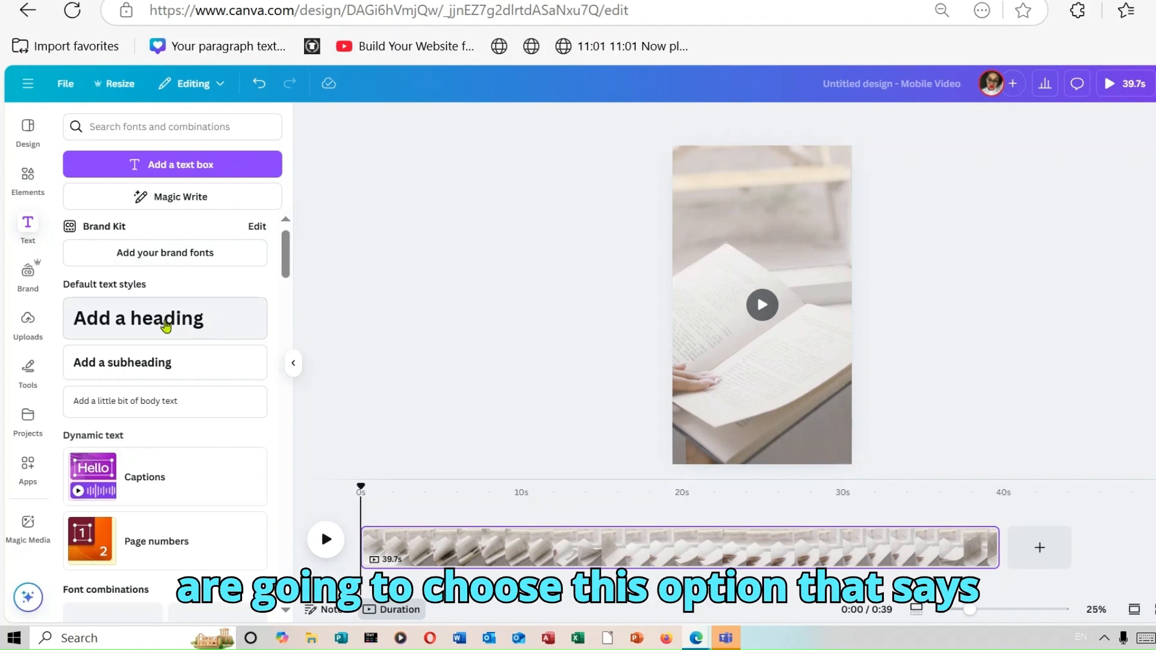
pyautogui.click(226, 328)
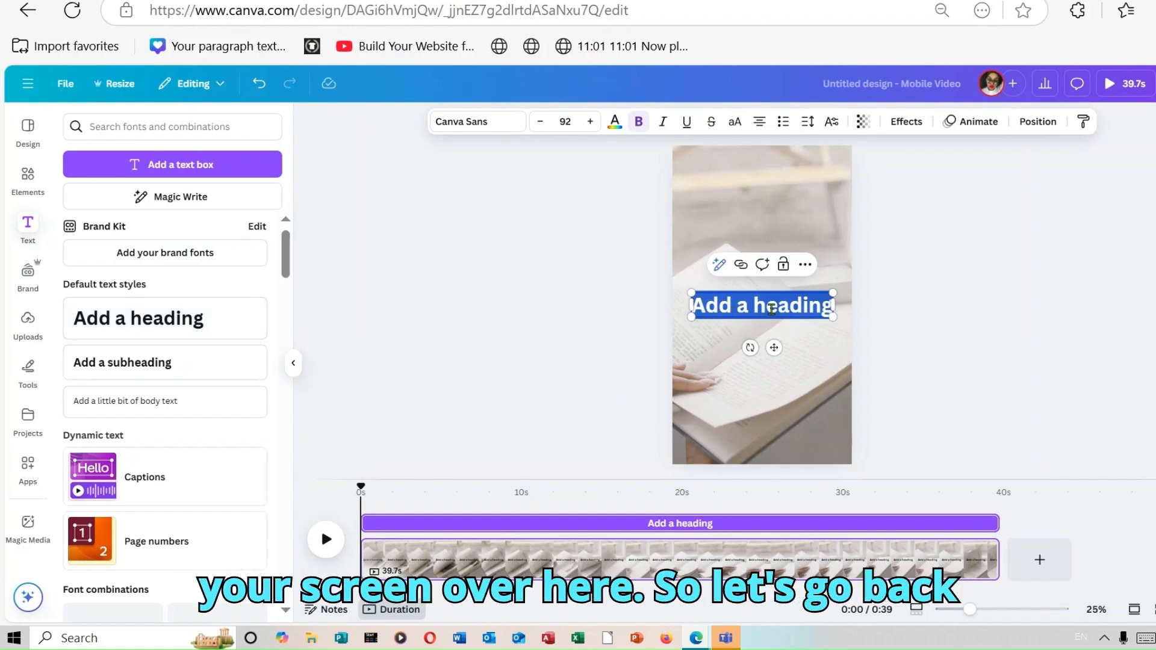
# In the Google Doc, copy the Scene 1 text overlay "10 things I wish I knew at 20…"
pyautogui.click(831, 1)
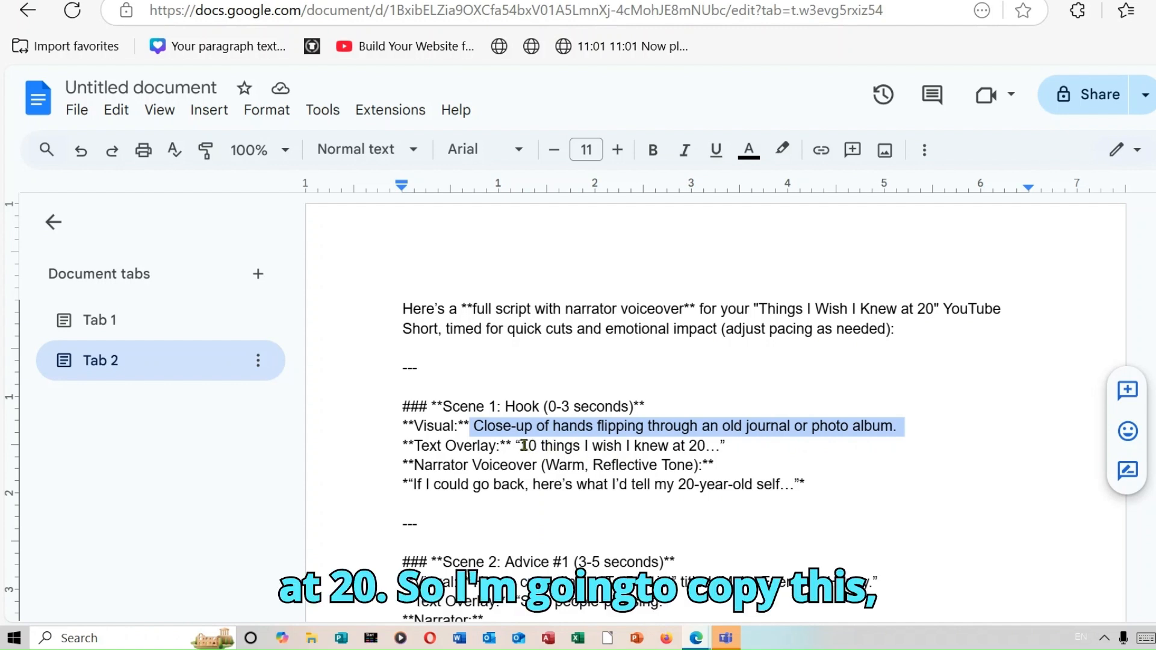
pyautogui.moveTo(521, 444); pyautogui.dragTo(717, 447)
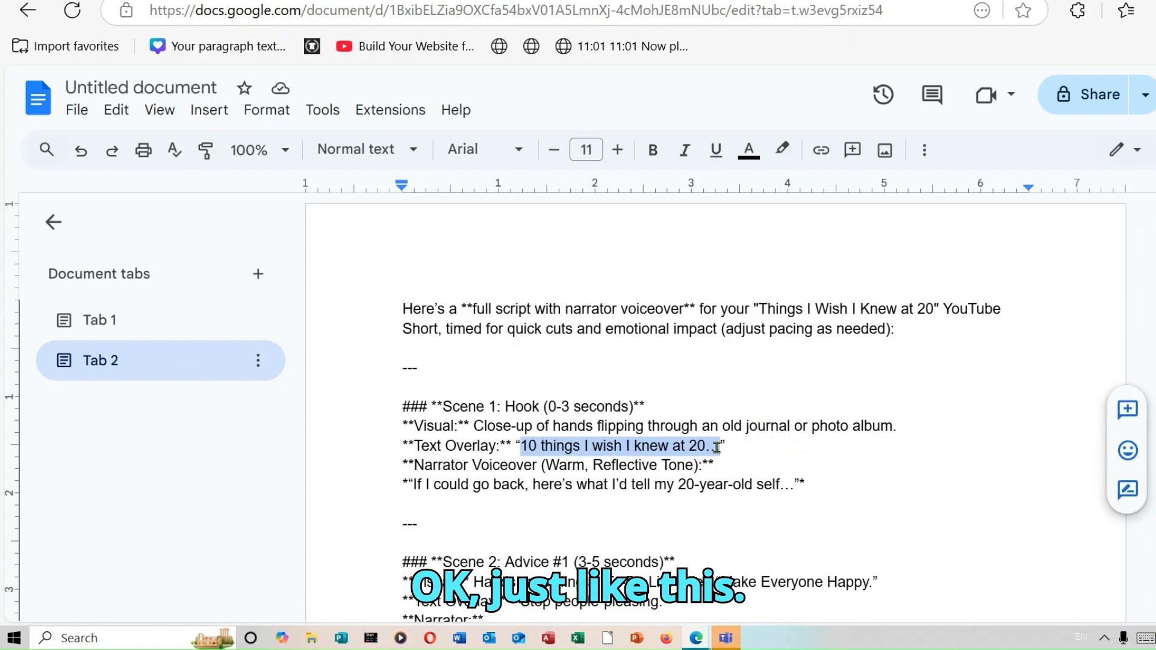
pyautogui.rightClick(693, 447)
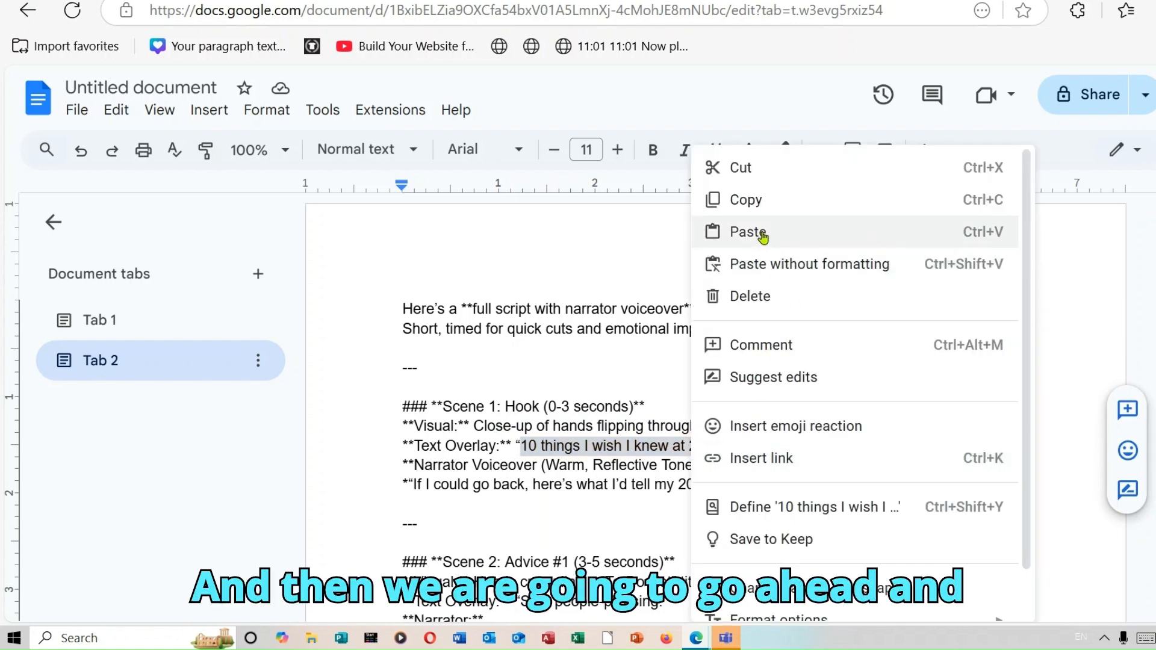
pyautogui.click(747, 200)
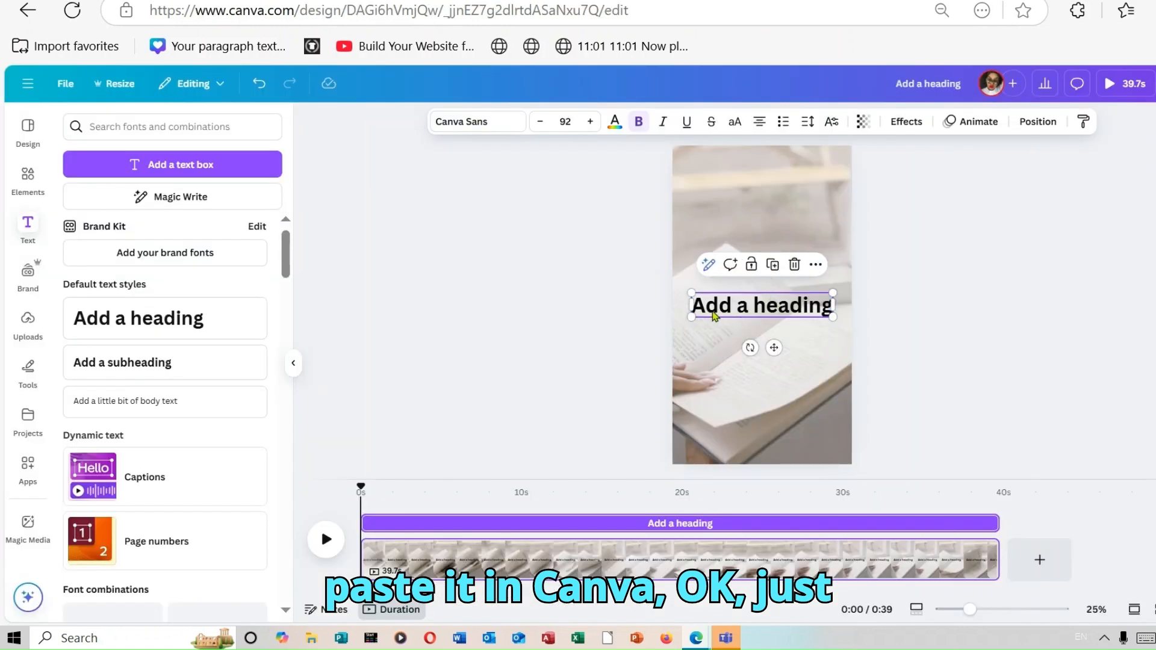
# In Canva, replace the heading's placeholder text with the copied overlay text
pyautogui.click(703, 307)
pyautogui.hotkey('ctrl', 'a')
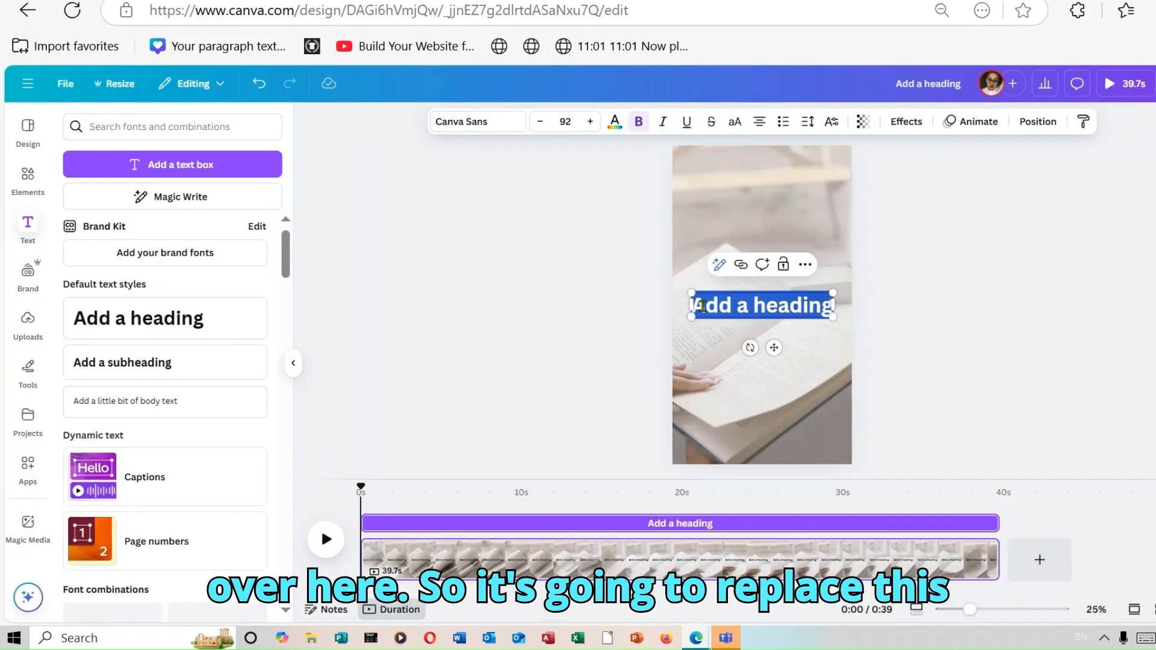
pyautogui.rightClick(703, 307)
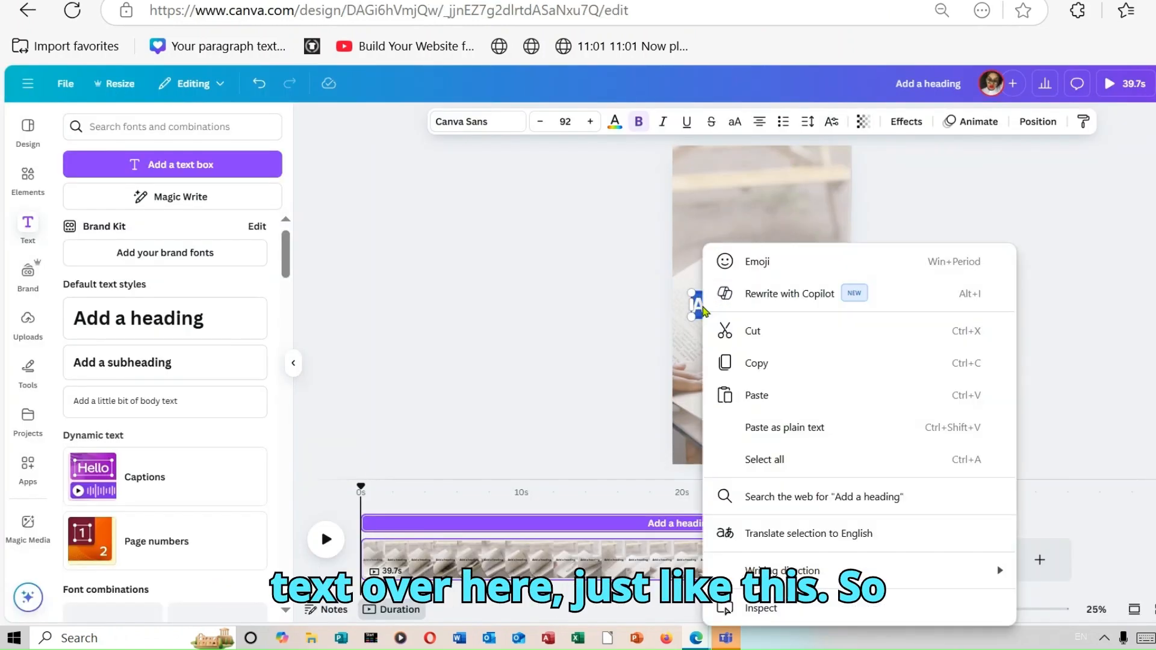
pyautogui.click(823, 402)
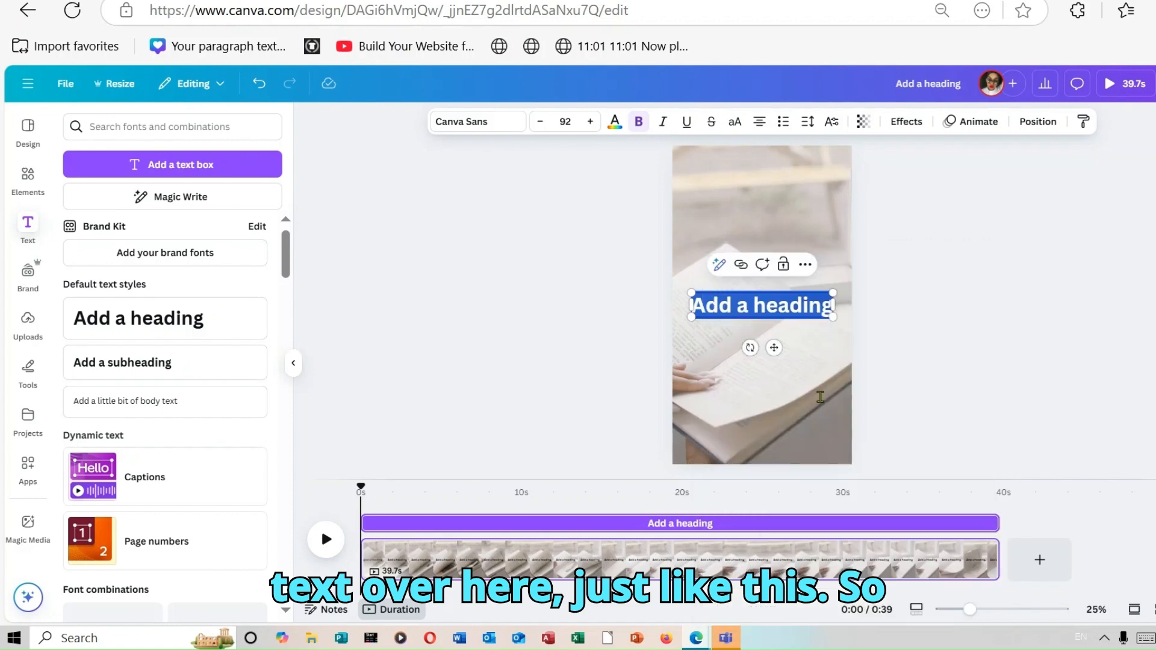
# Move the heading text box to the top of the vertical canvas
pyautogui.click(1060, 312)
pyautogui.moveTo(785, 340); pyautogui.dragTo(783, 196)
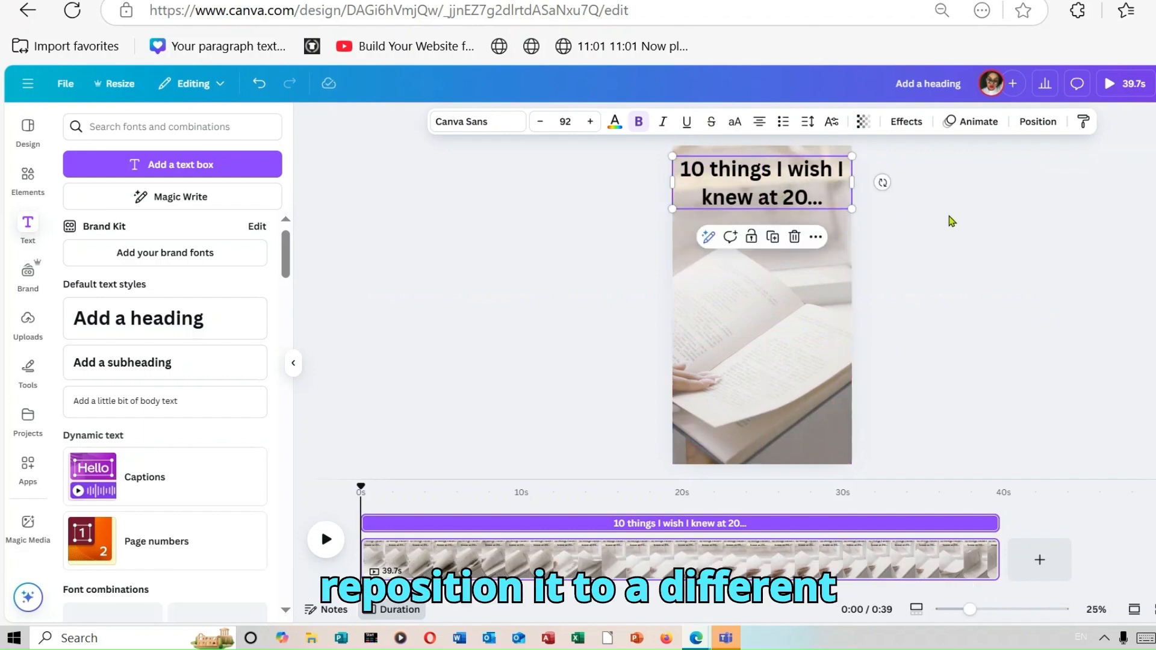
pyautogui.click(981, 222)
# Change the heading font to Archivo Black and shrink the text box to a size of about 82.8
pyautogui.click(777, 177)
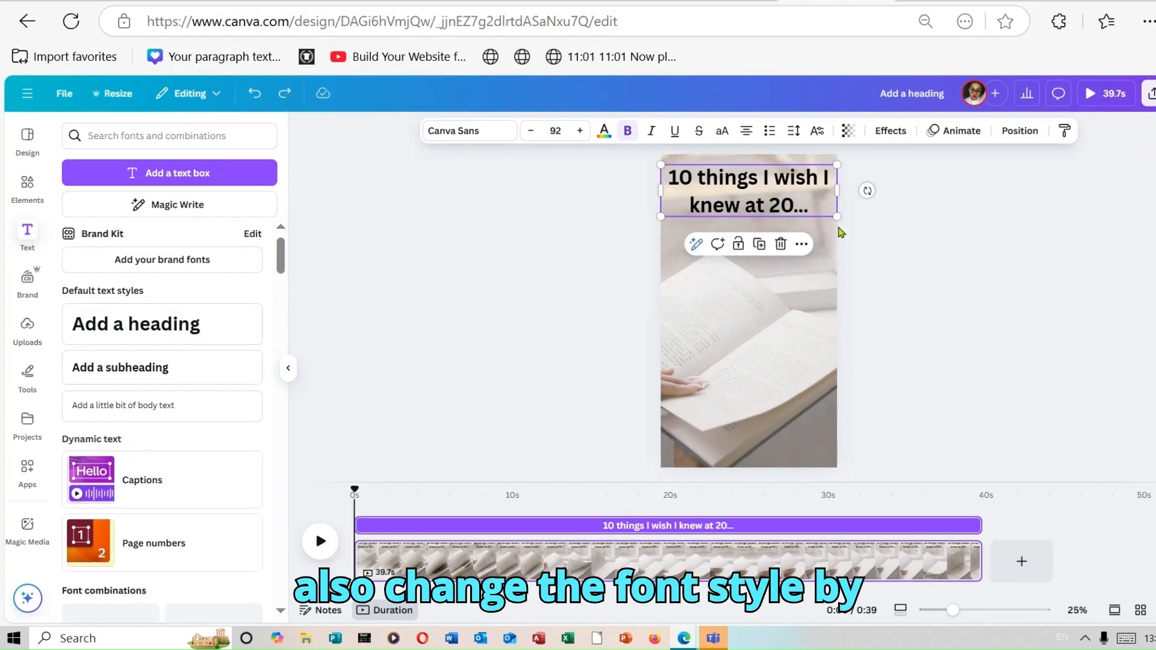
pyautogui.click(473, 130)
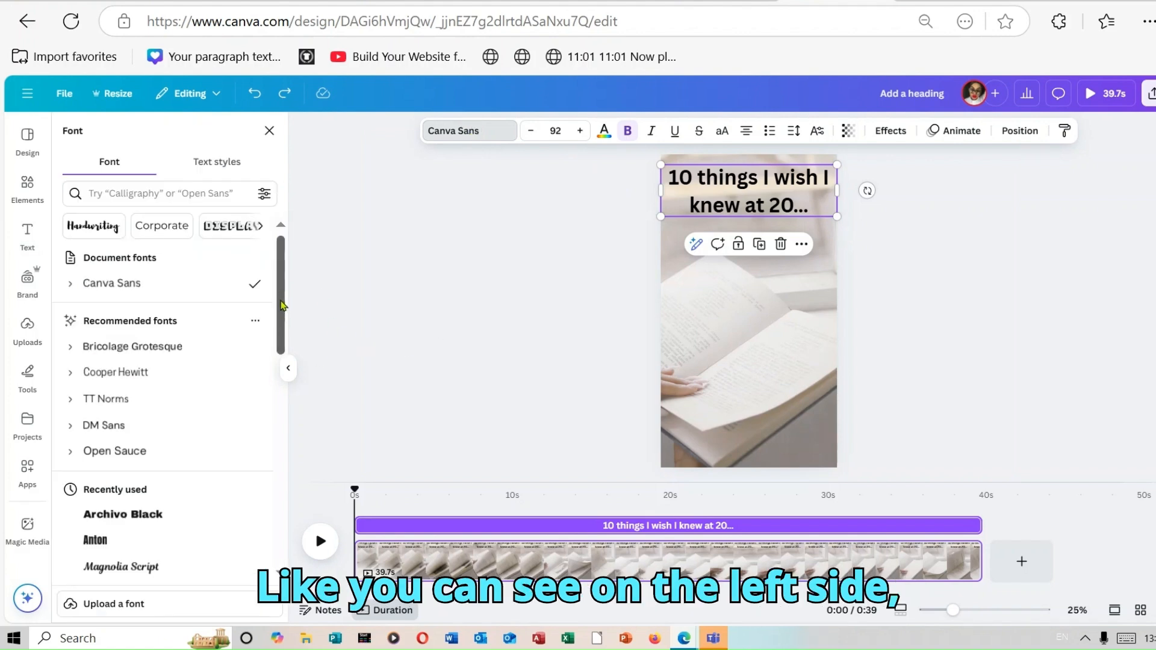
pyautogui.moveTo(281, 305); pyautogui.dragTo(282, 379)
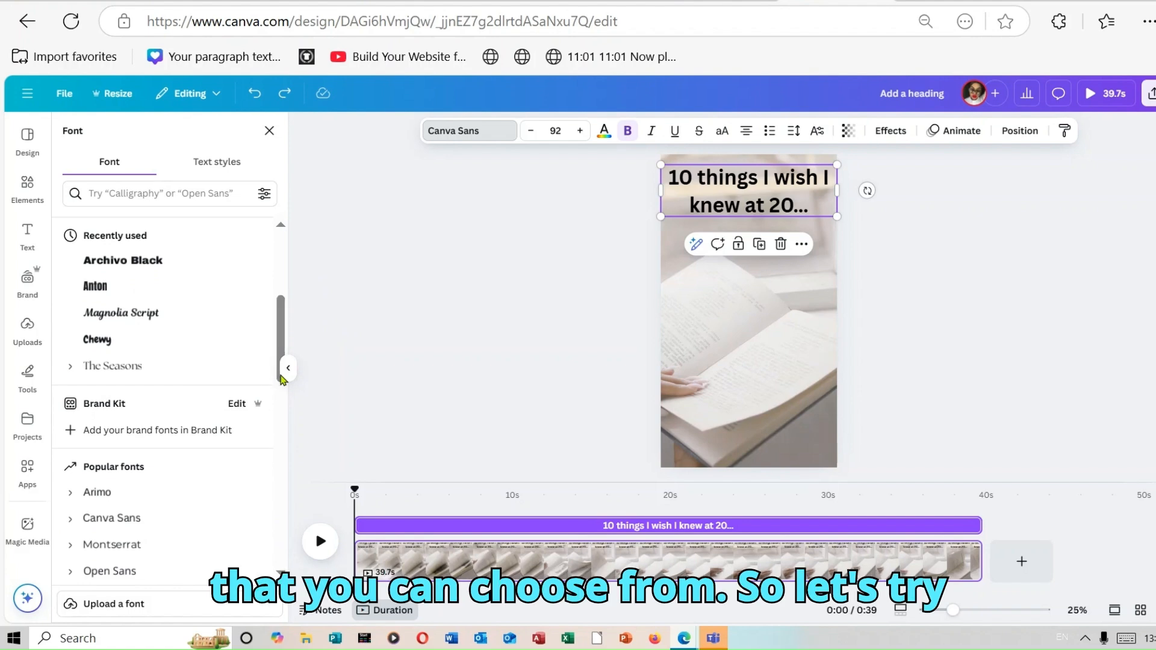
pyautogui.click(146, 274)
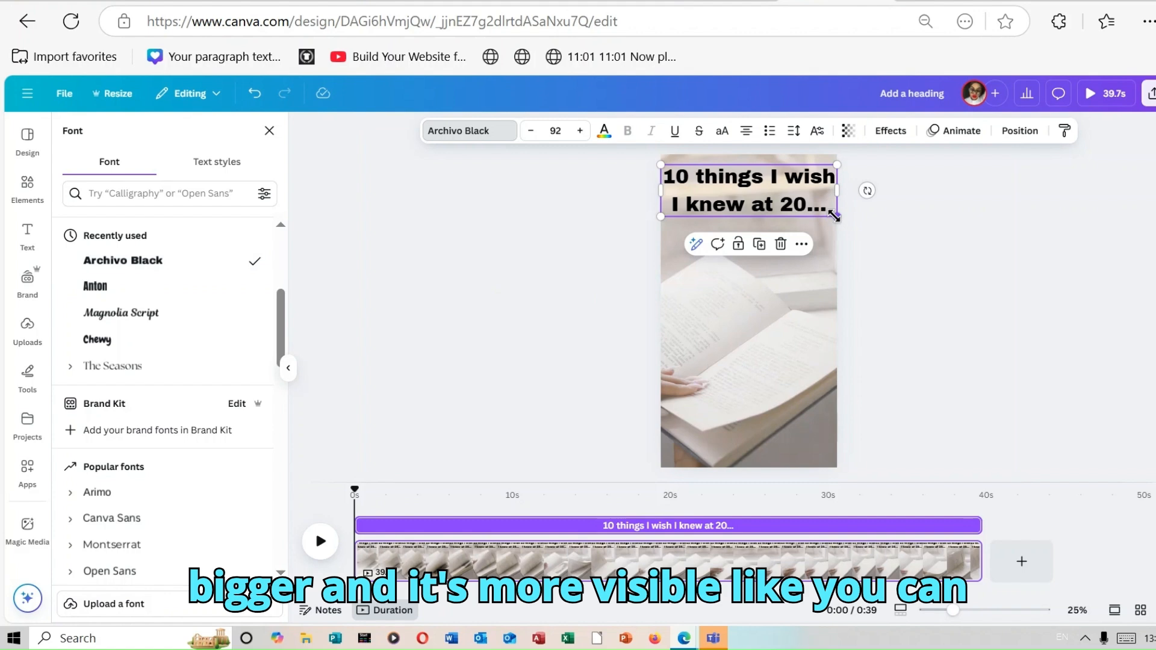
pyautogui.moveTo(834, 216); pyautogui.dragTo(791, 198)
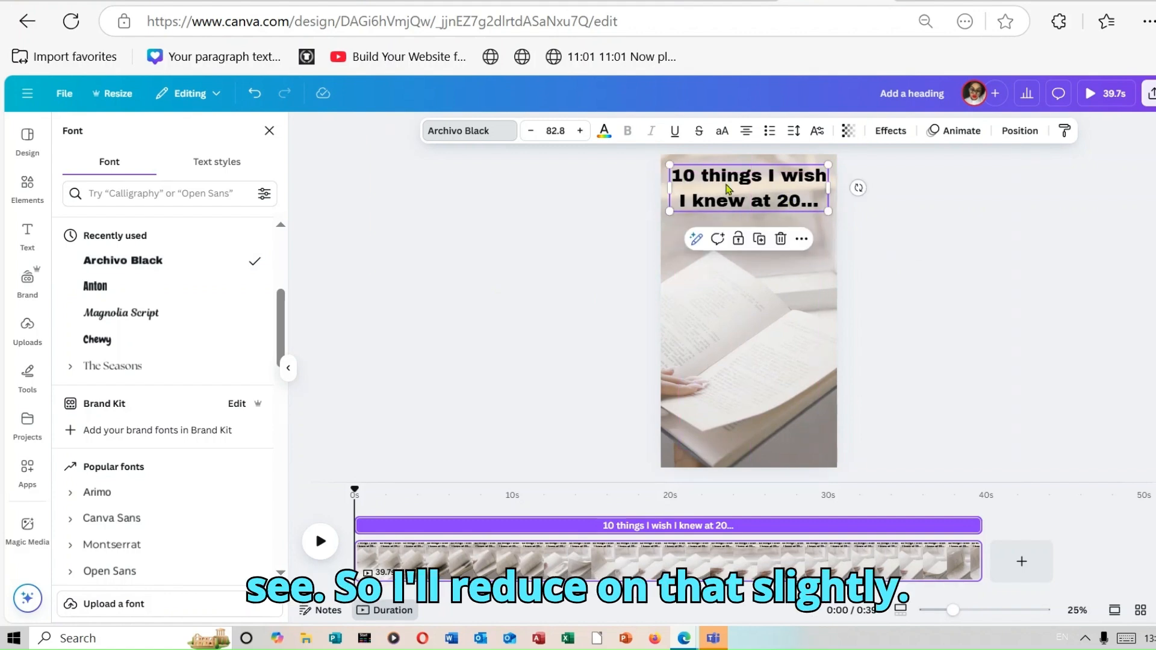
# Try orange, peach and yellow as the heading's text colour
pyautogui.click(605, 134)
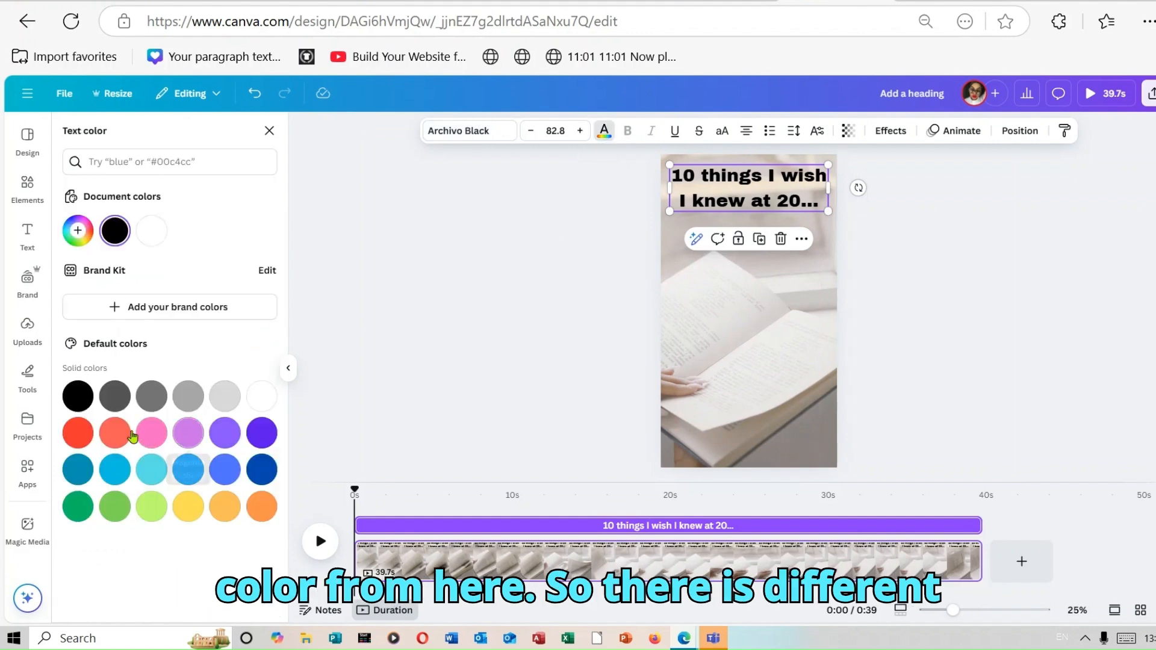
pyautogui.click(267, 510)
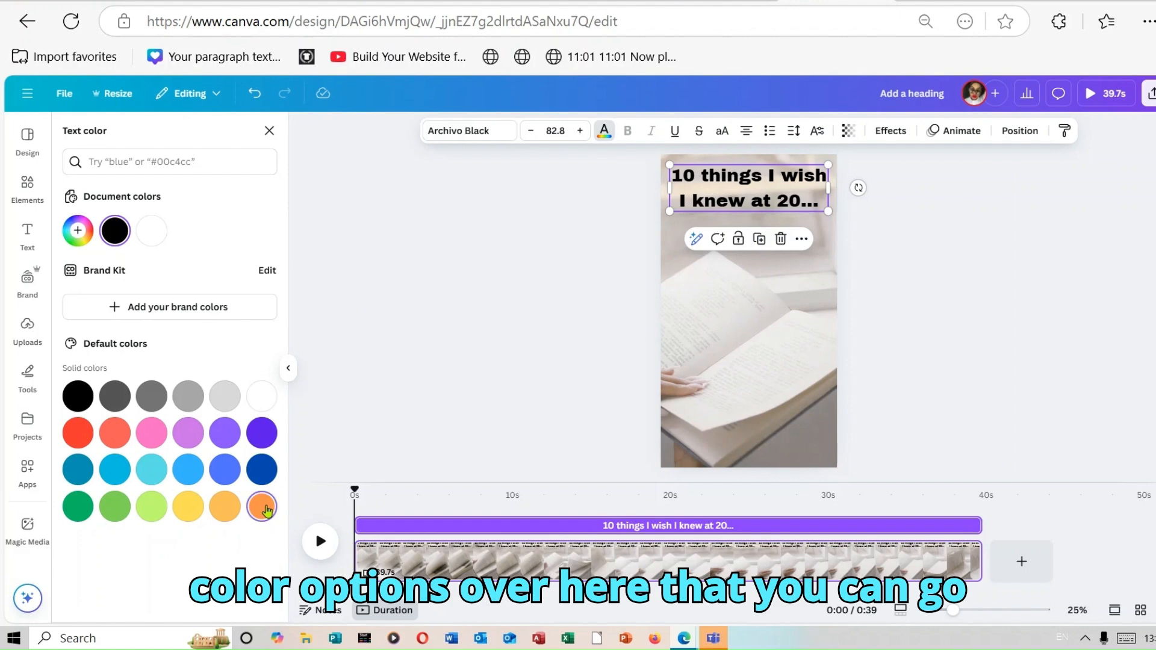
pyautogui.click(227, 511)
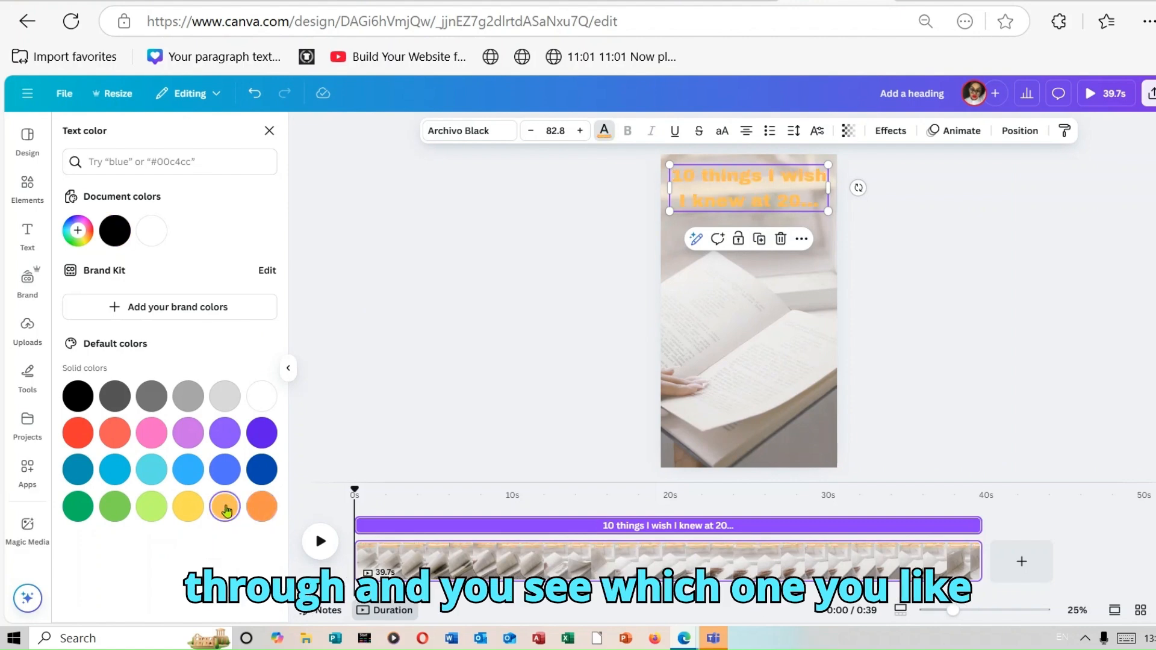
pyautogui.click(191, 511)
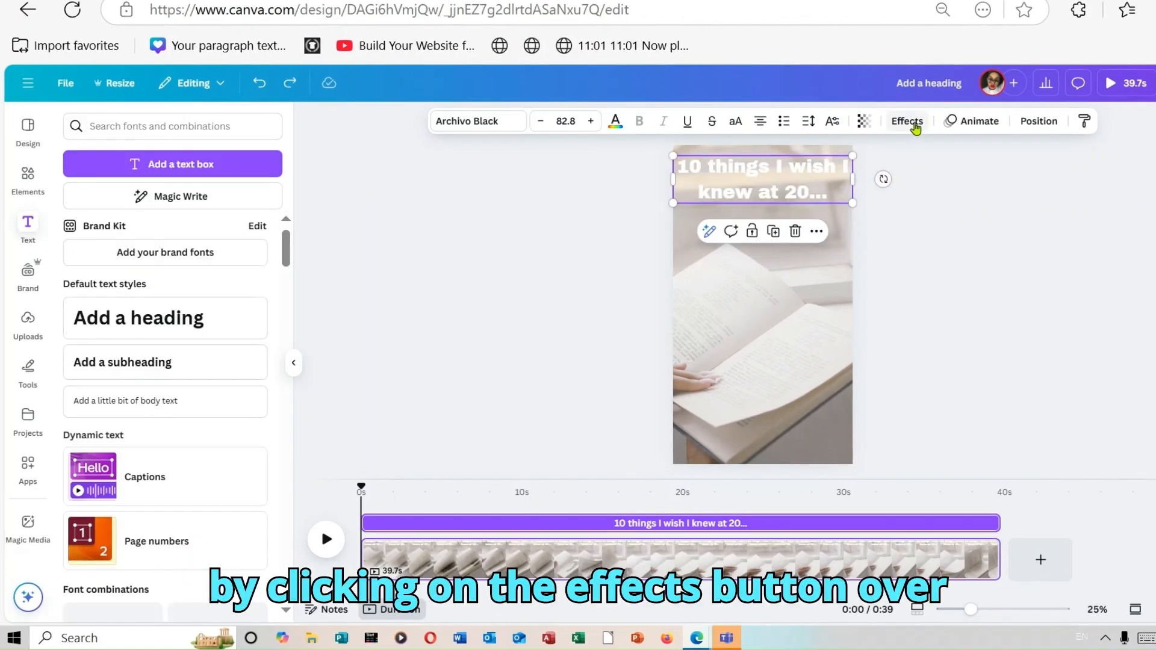
# Try an Outline effect on the heading with a black outline colour
pyautogui.click(913, 122)
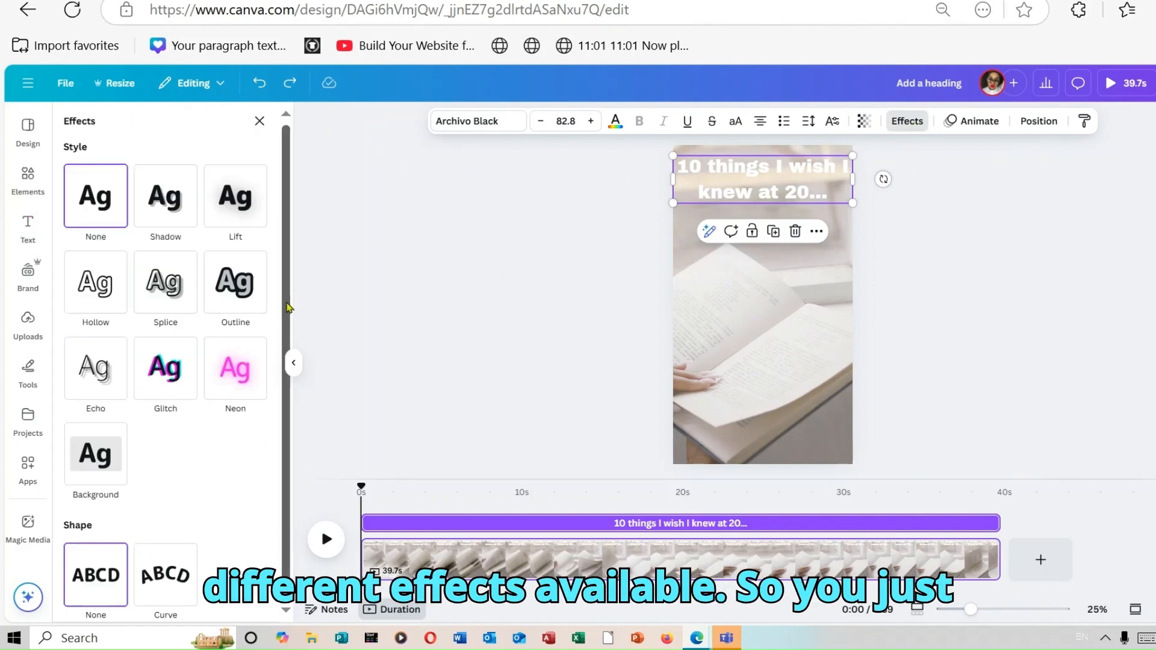
pyautogui.click(230, 283)
pyautogui.click(256, 400)
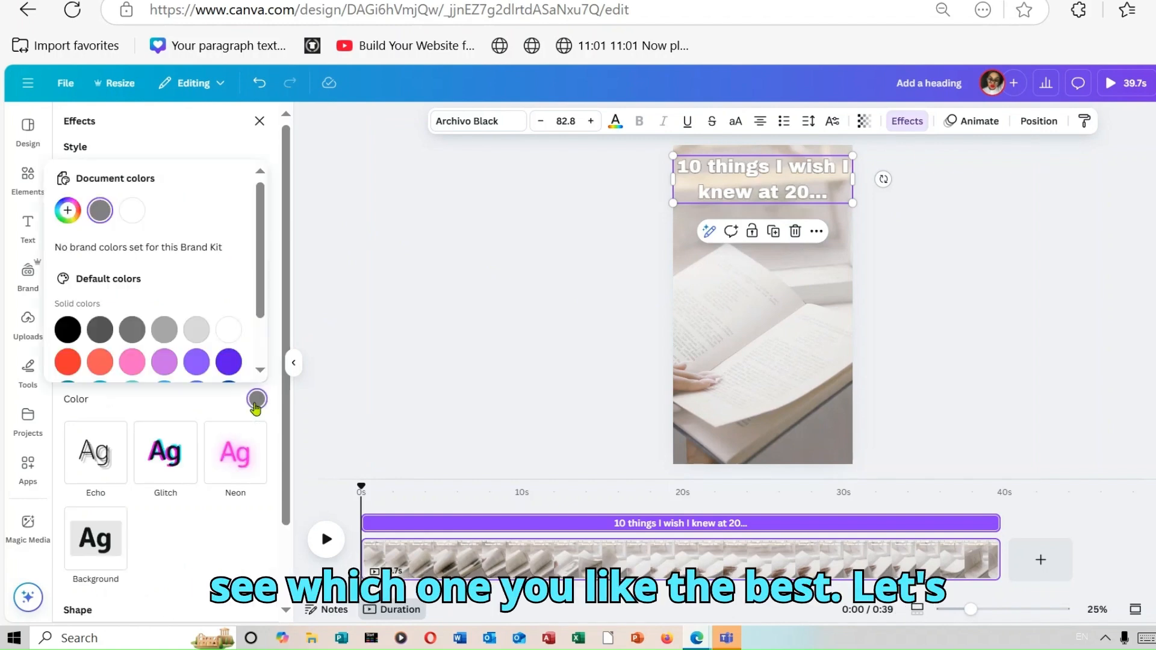
pyautogui.click(67, 329)
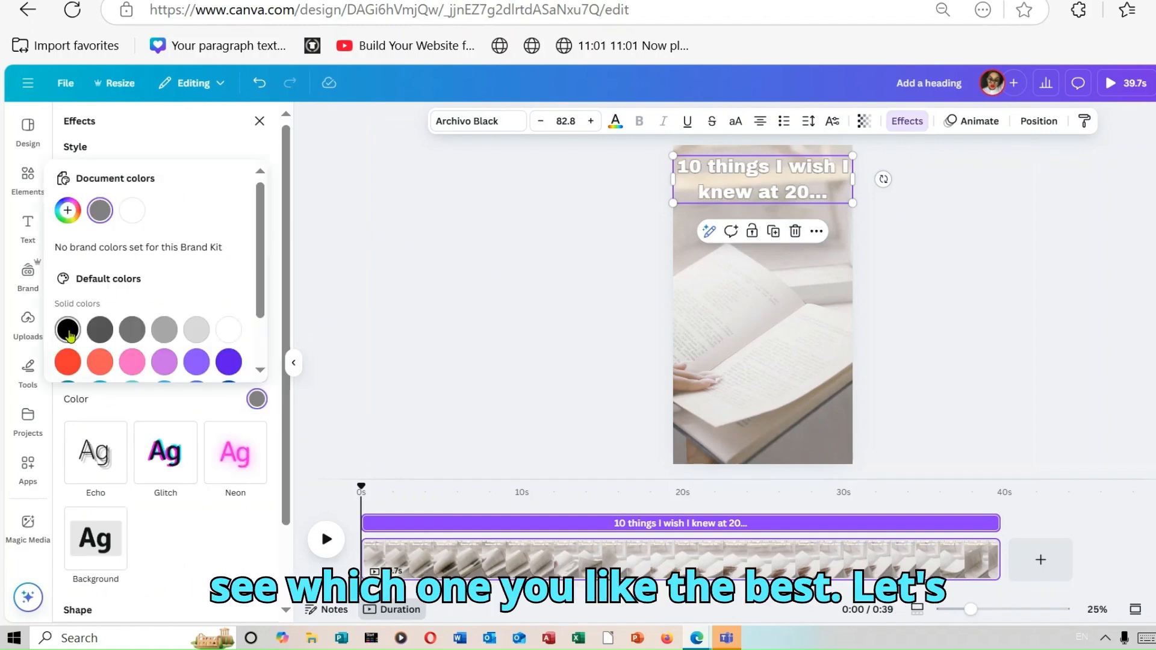
# Apply the Background effect to the heading and set the background colour to yellow, trying peach first
pyautogui.click(102, 547)
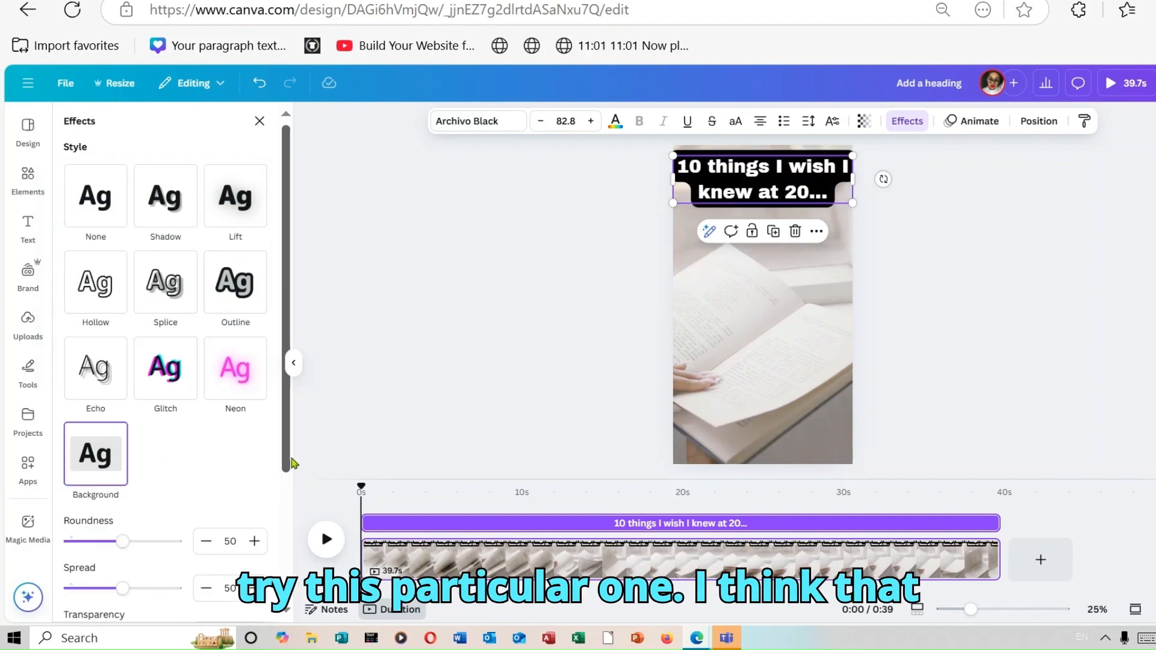
pyautogui.scroll(-3, 290, 452)
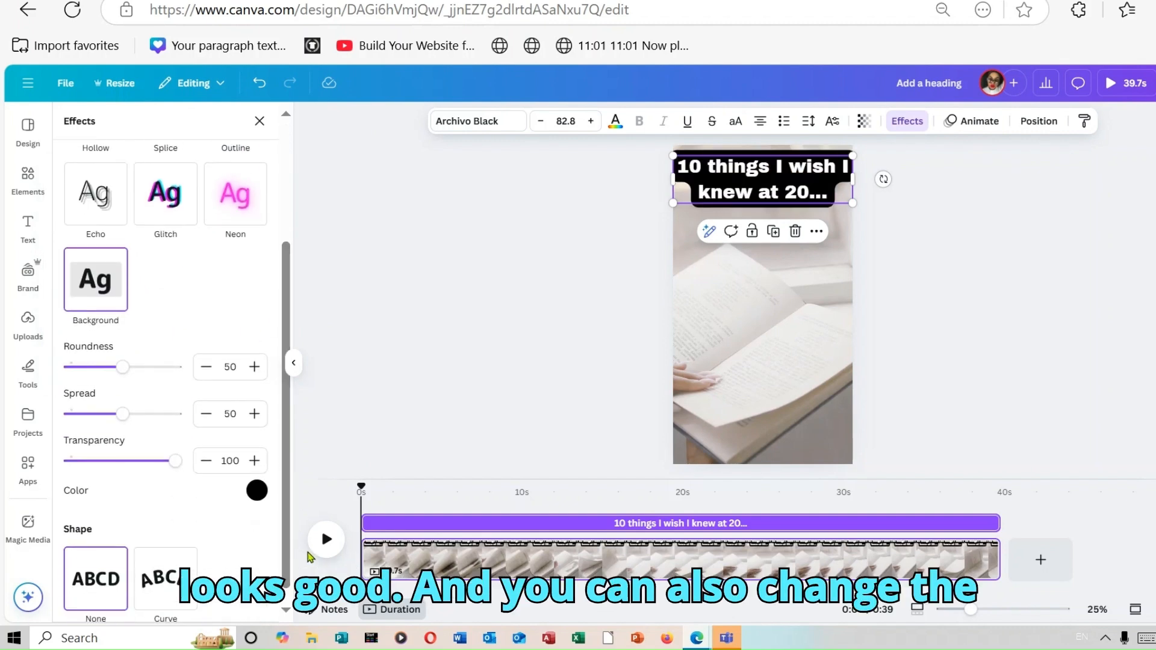
pyautogui.click(260, 494)
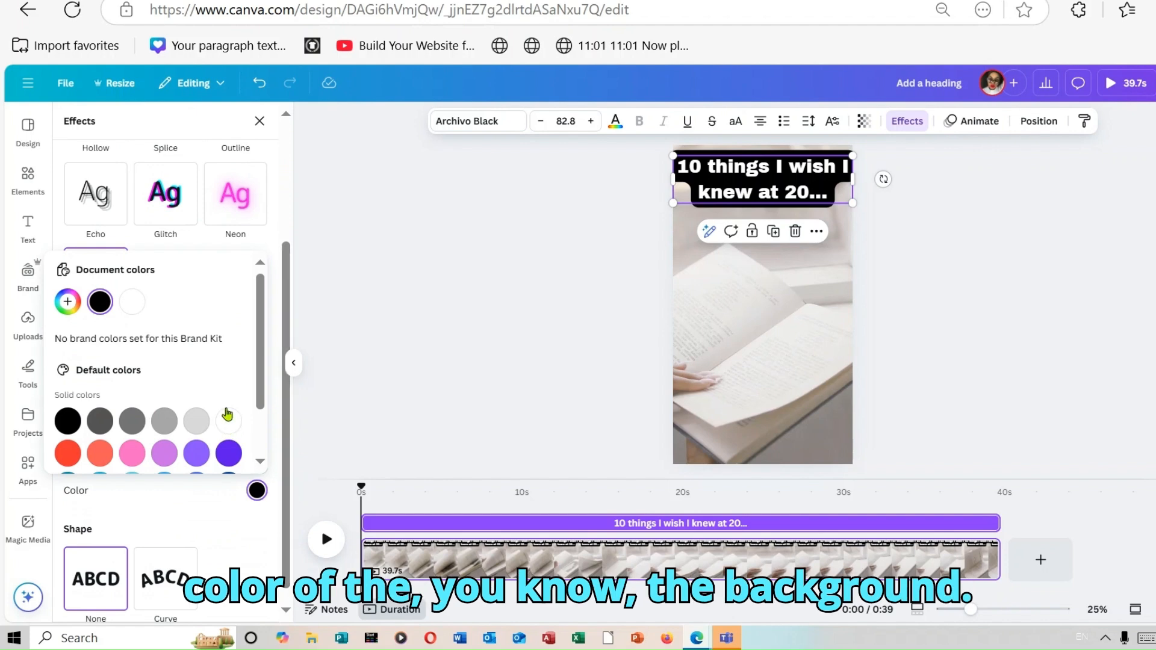
pyautogui.scroll(-2, 259, 386)
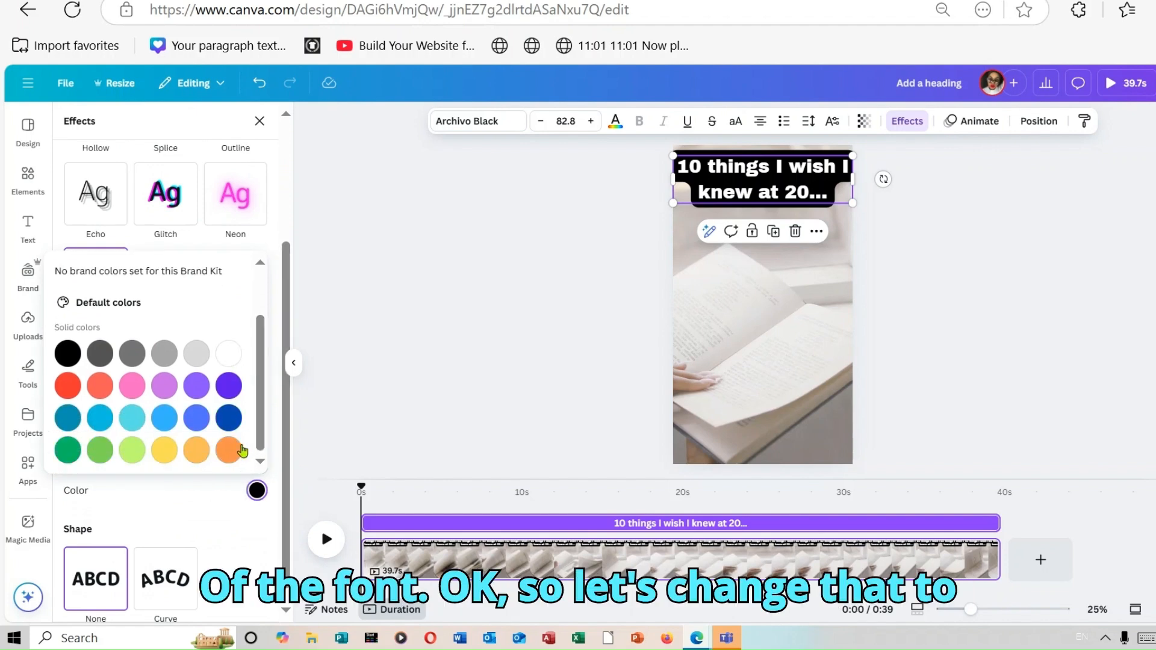
pyautogui.click(198, 453)
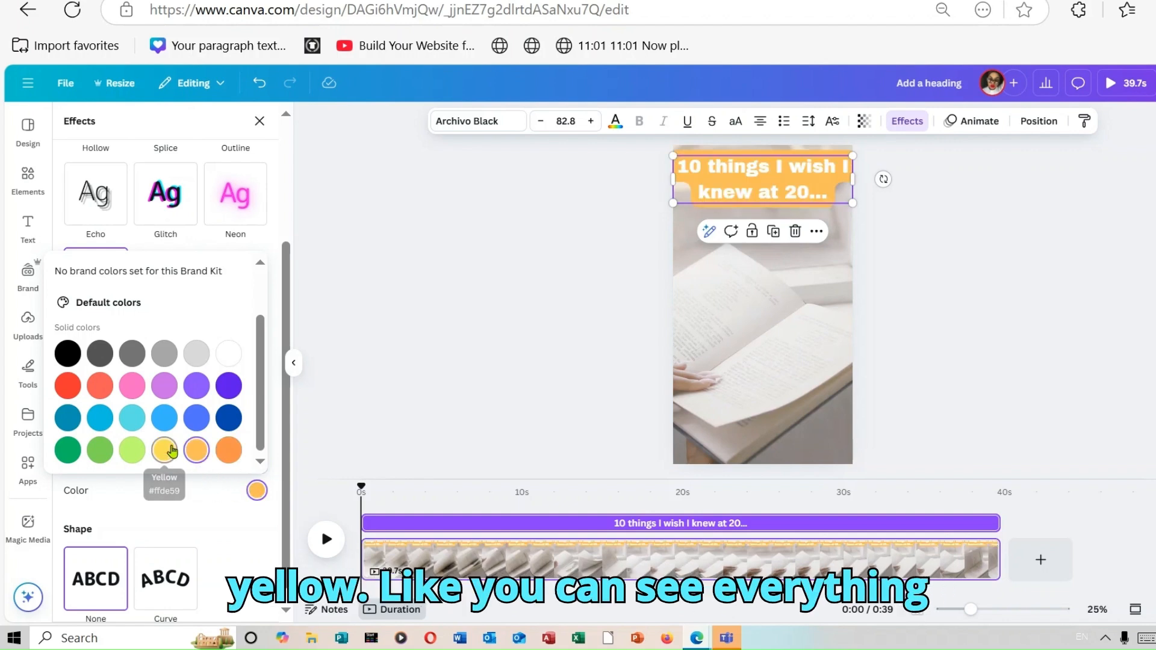
pyautogui.click(171, 452)
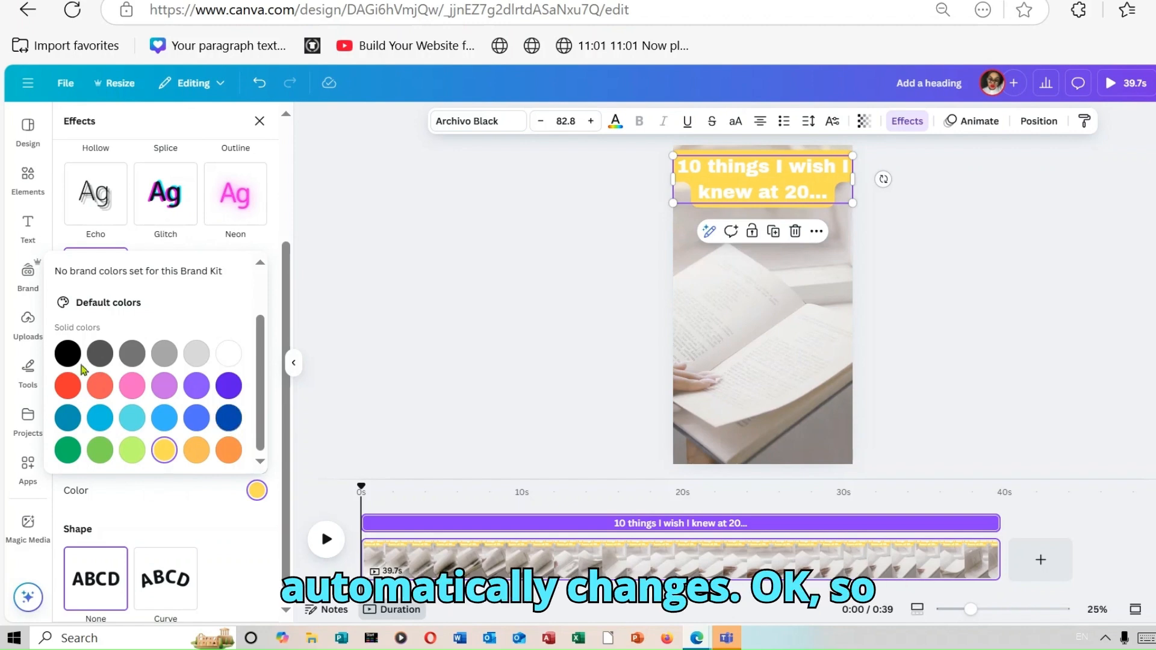
# Change the heading's background colour to black, trying red first
pyautogui.click(67, 386)
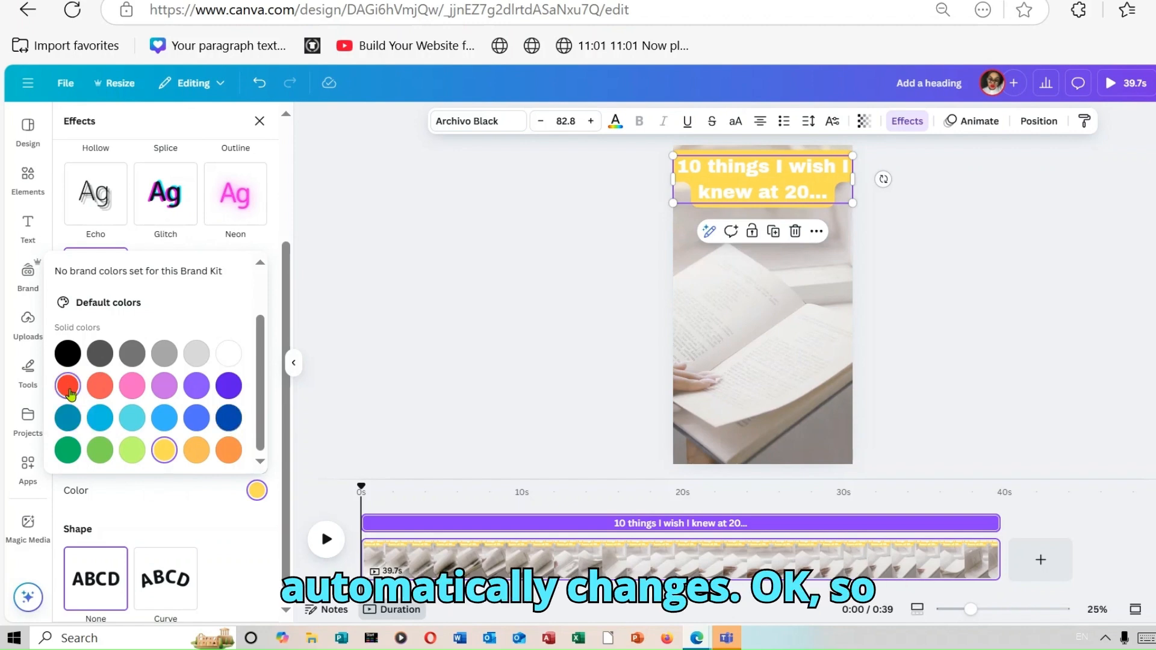
pyautogui.click(68, 355)
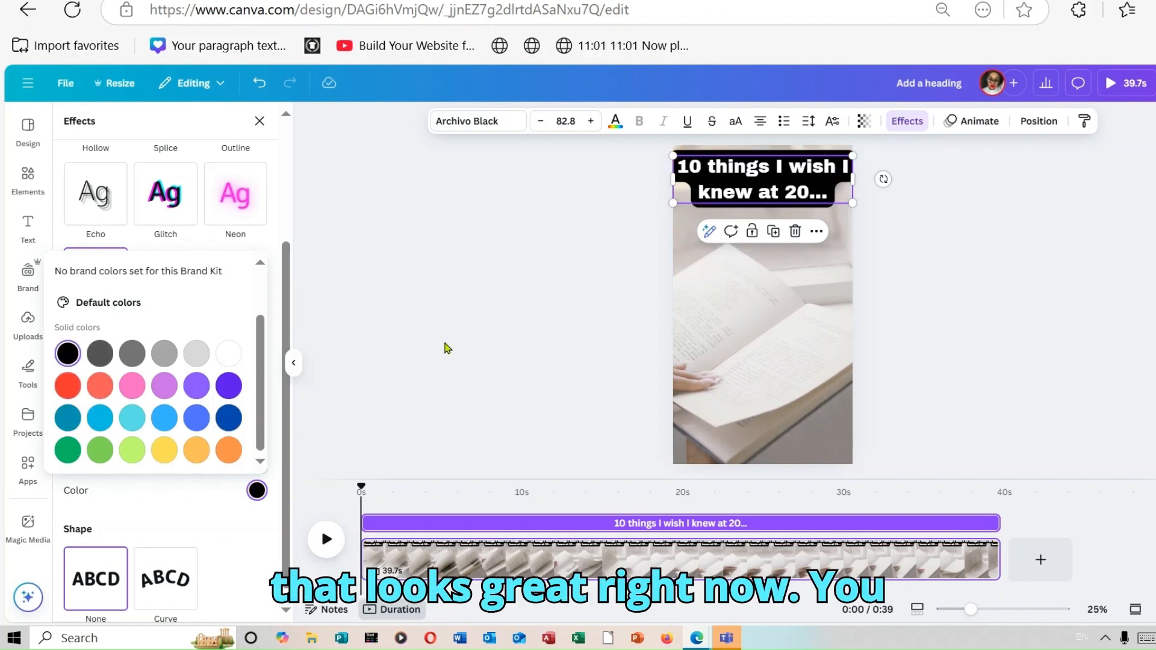
# Apply the Burst text animation to the heading
pyautogui.click(992, 125)
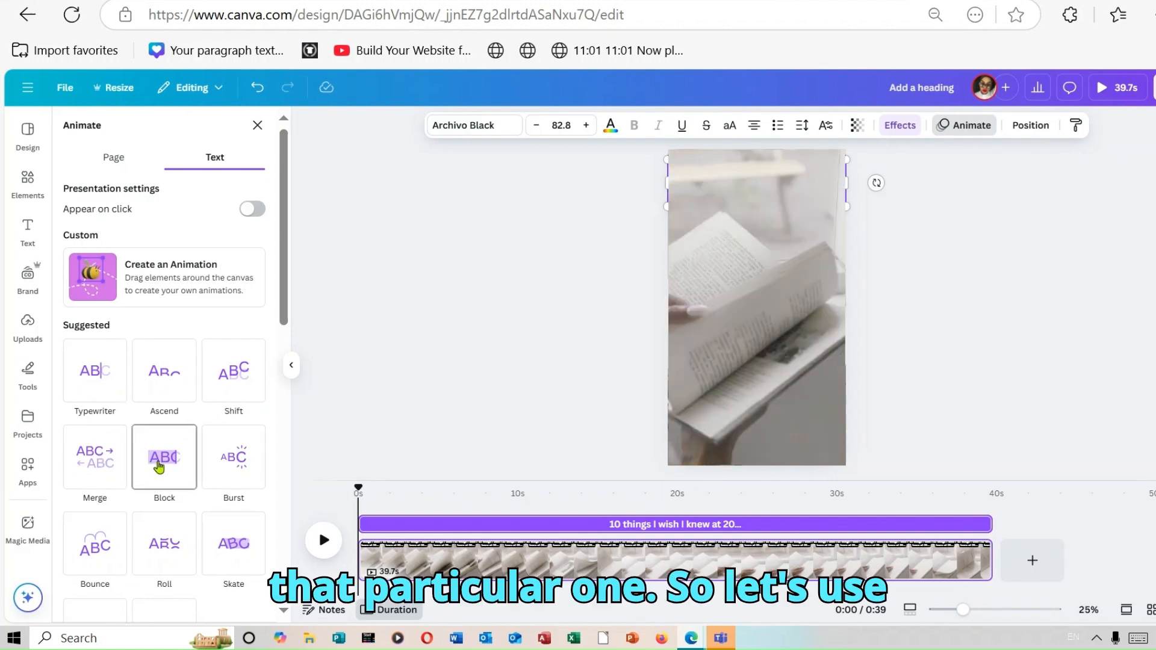
pyautogui.click(240, 473)
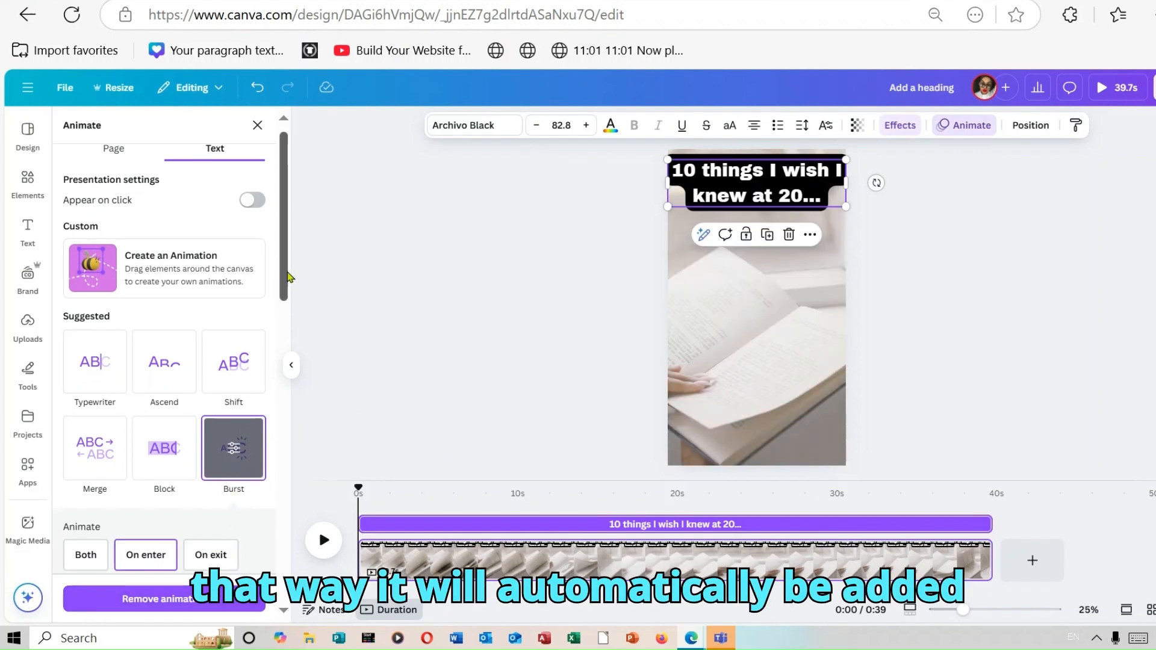
pyautogui.moveTo(284, 279); pyautogui.dragTo(323, 648)
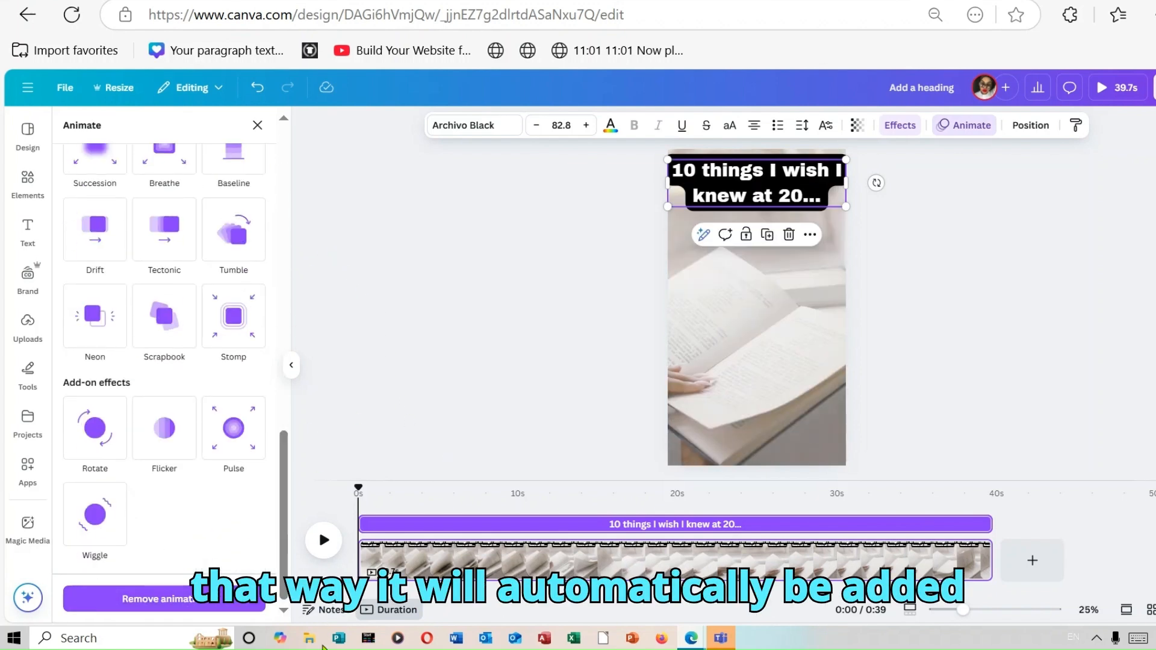
pyautogui.click(521, 283)
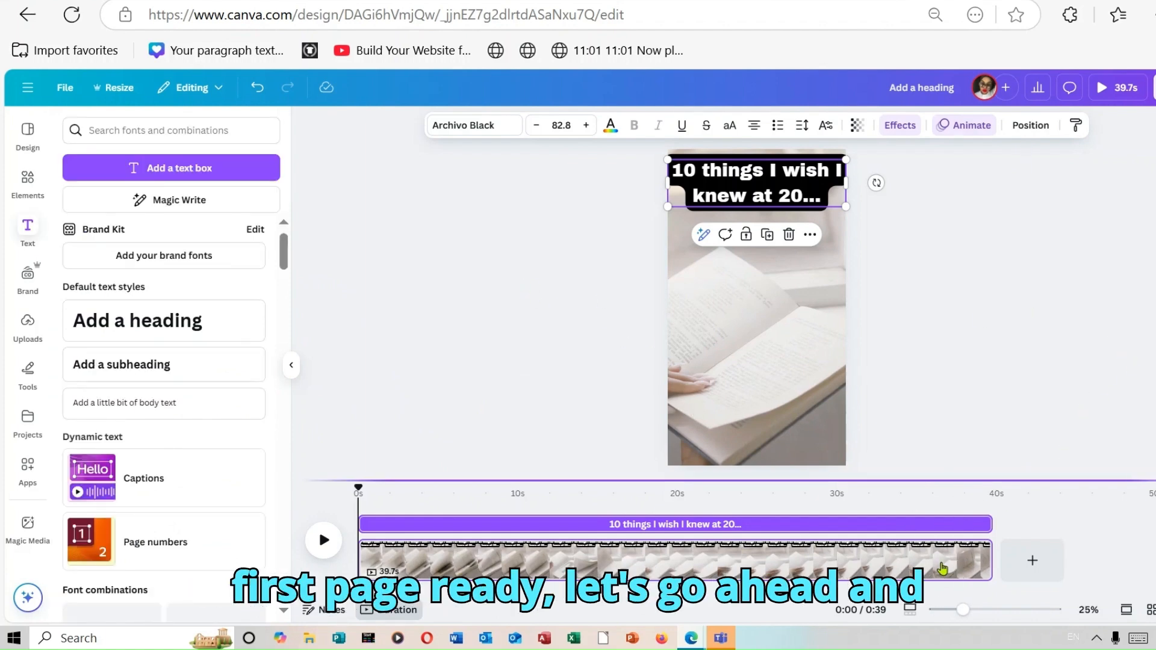
# Trim the first page's video and the second page's clip to about 3 seconds each, checking the hook's timing in the script
pyautogui.moveTo(987, 554); pyautogui.dragTo(397, 560)
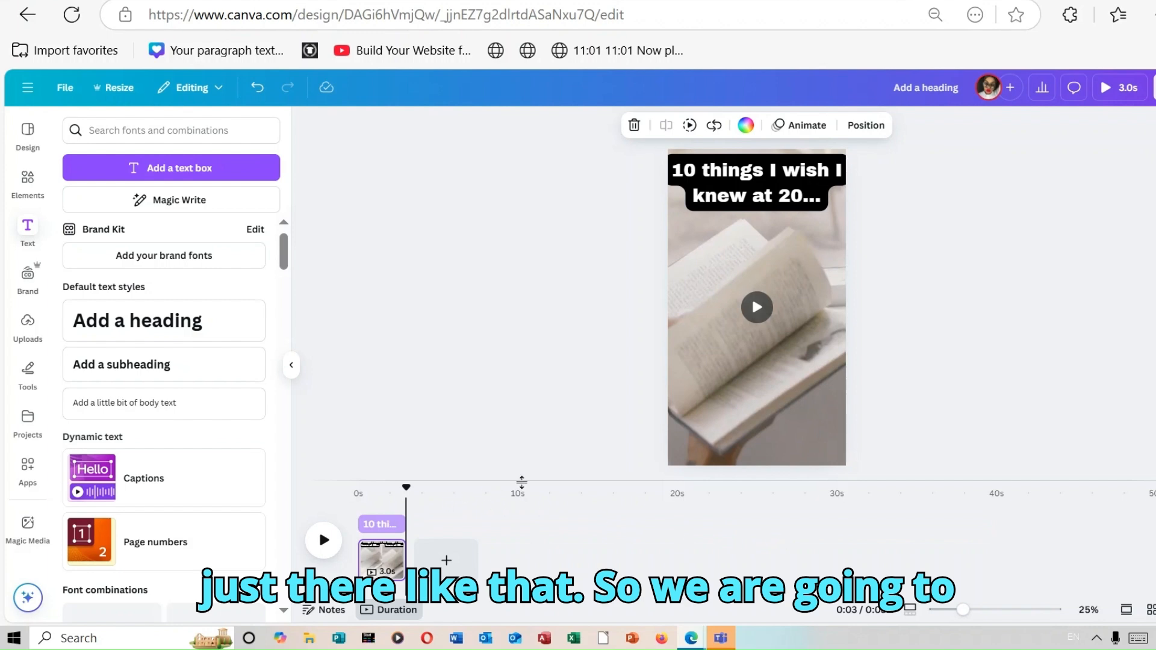
pyautogui.click(447, 559)
pyautogui.moveTo(484, 560); pyautogui.dragTo(450, 564)
pyautogui.hotkey('ctrl', 'Tab')
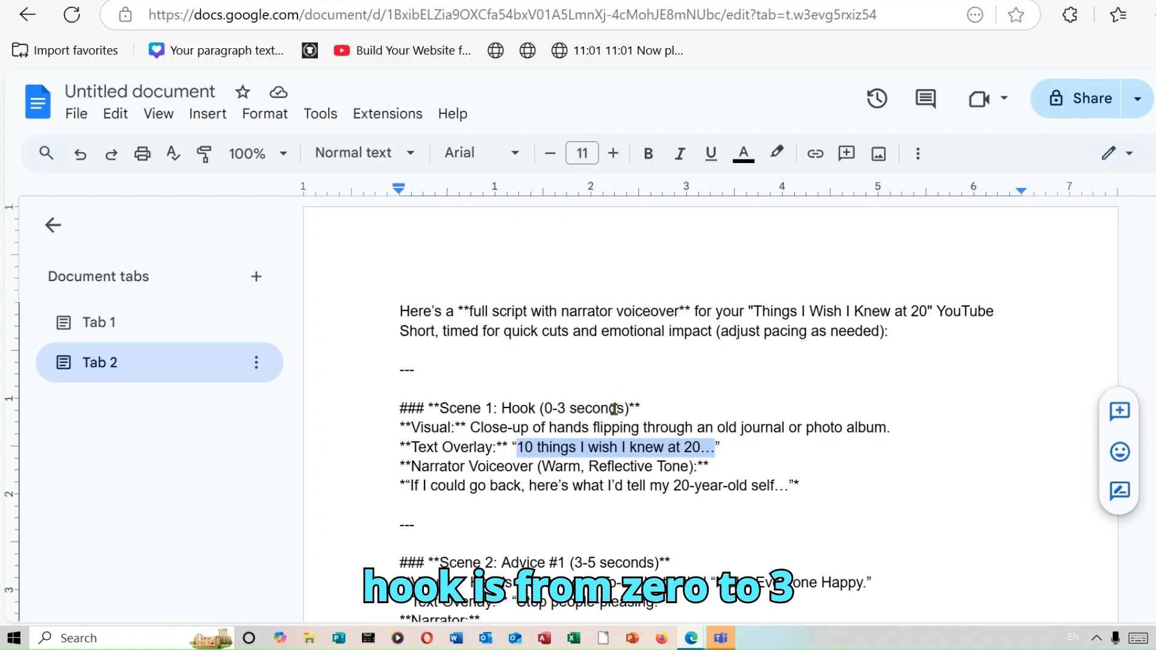
pyautogui.hotkey('ctrl', 'Tab')
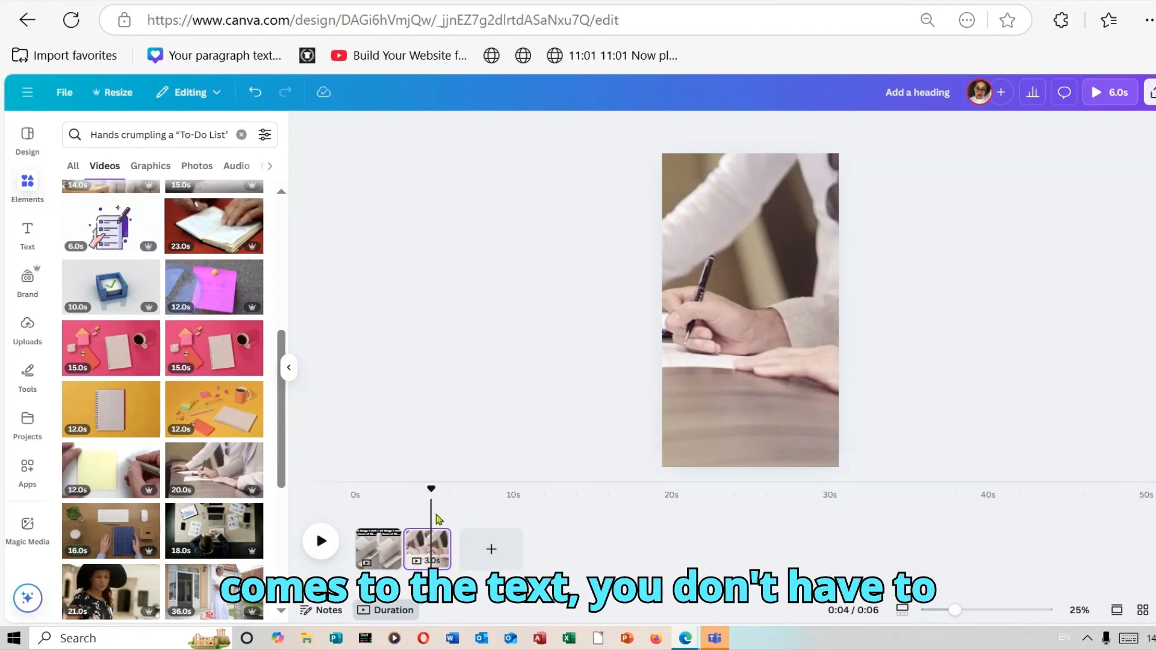
# Copy the styled heading from the first page and paste it onto the second page
pyautogui.click(389, 512)
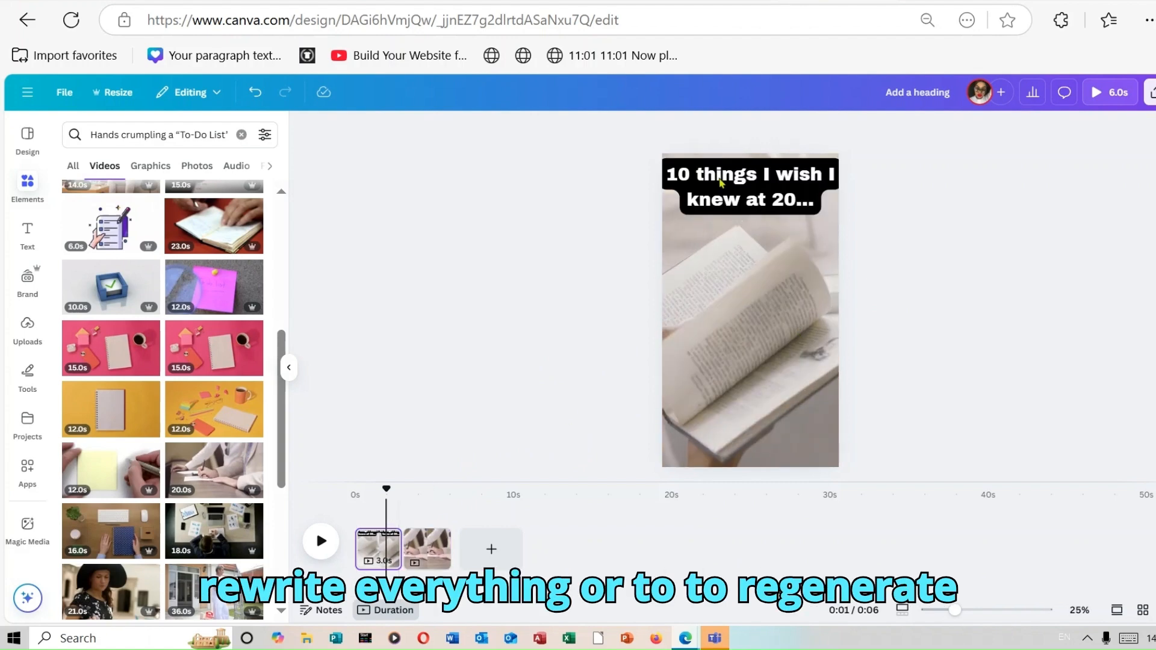
pyautogui.click(737, 202)
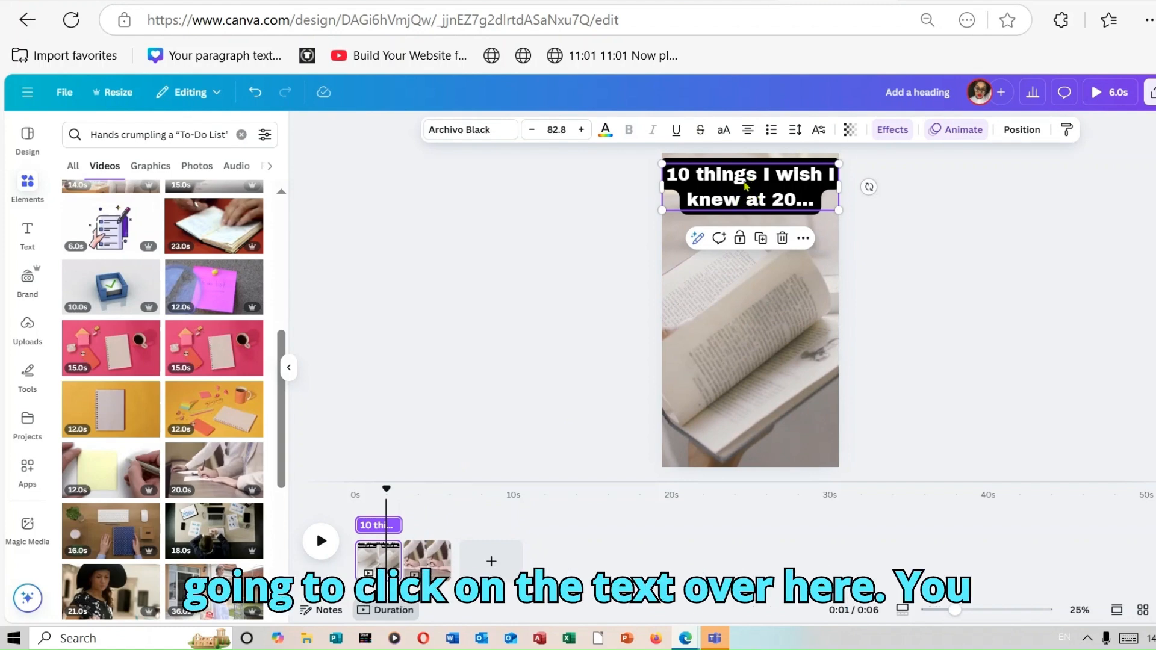
pyautogui.rightClick(745, 185)
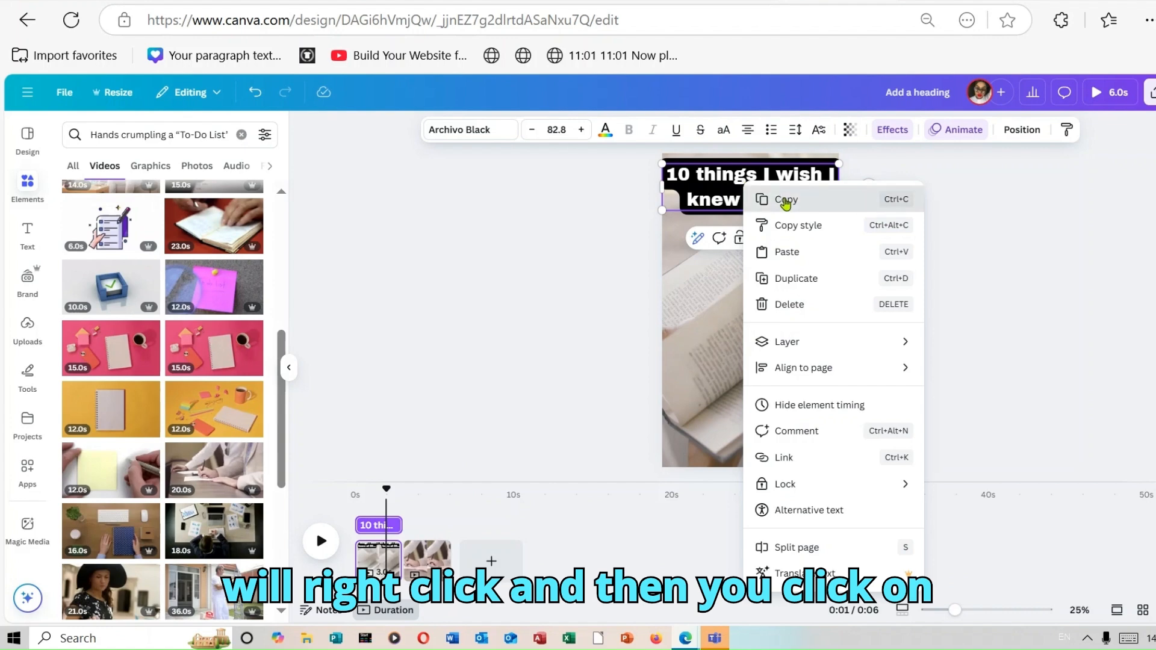
pyautogui.click(783, 199)
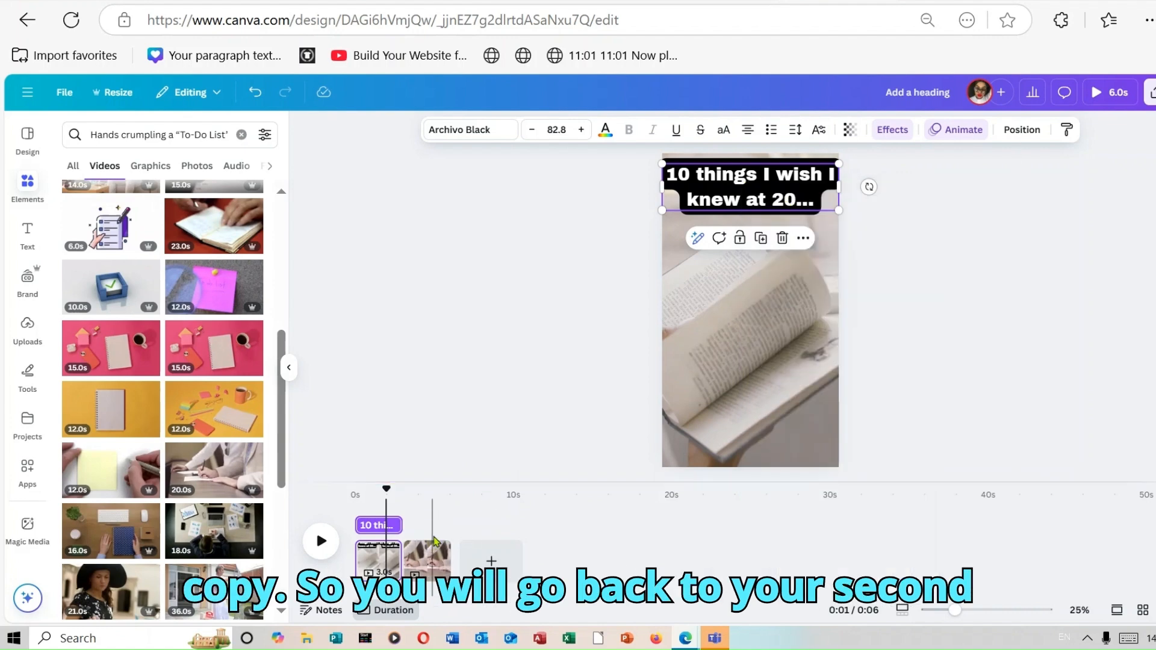
pyautogui.click(429, 552)
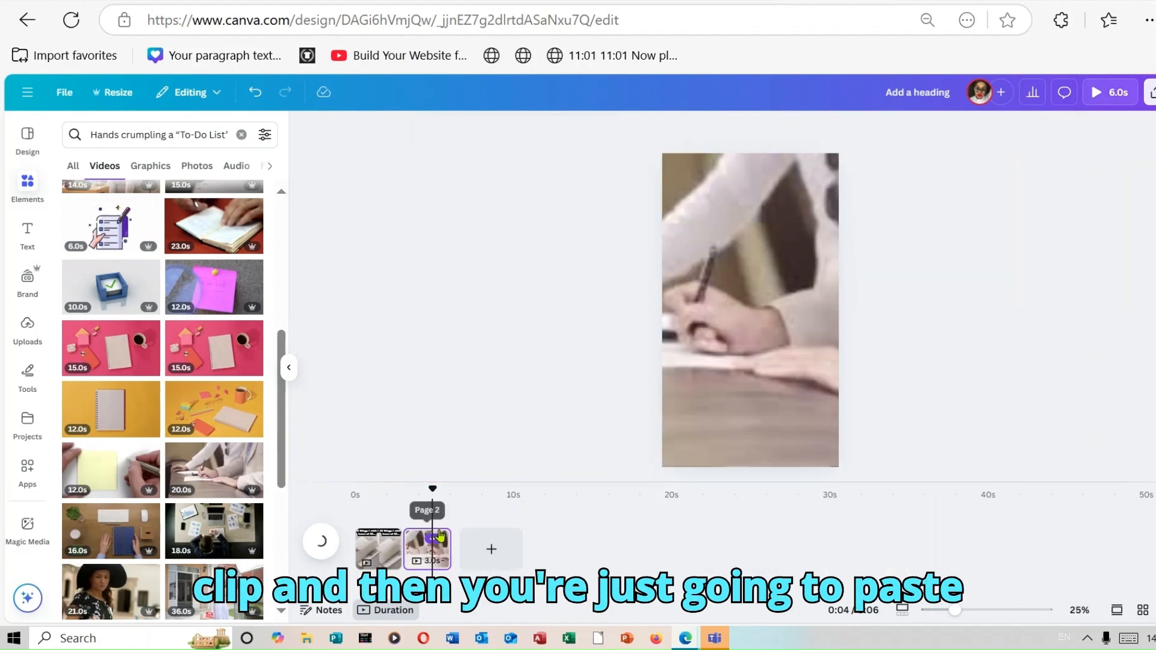
pyautogui.rightClick(745, 214)
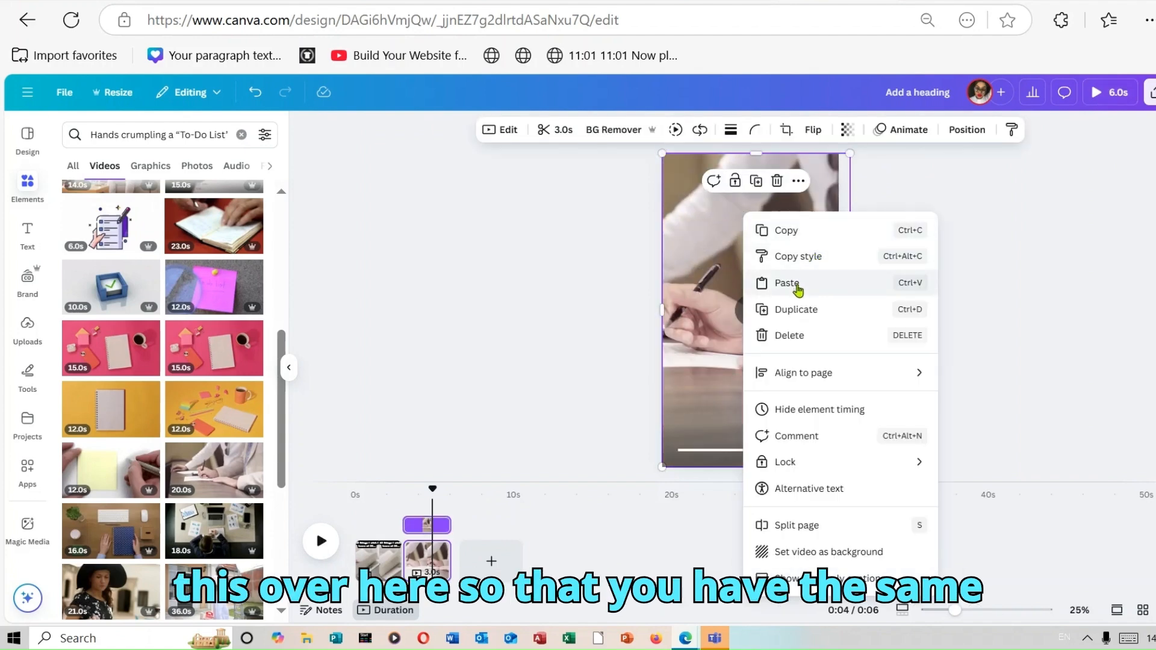
pyautogui.click(800, 283)
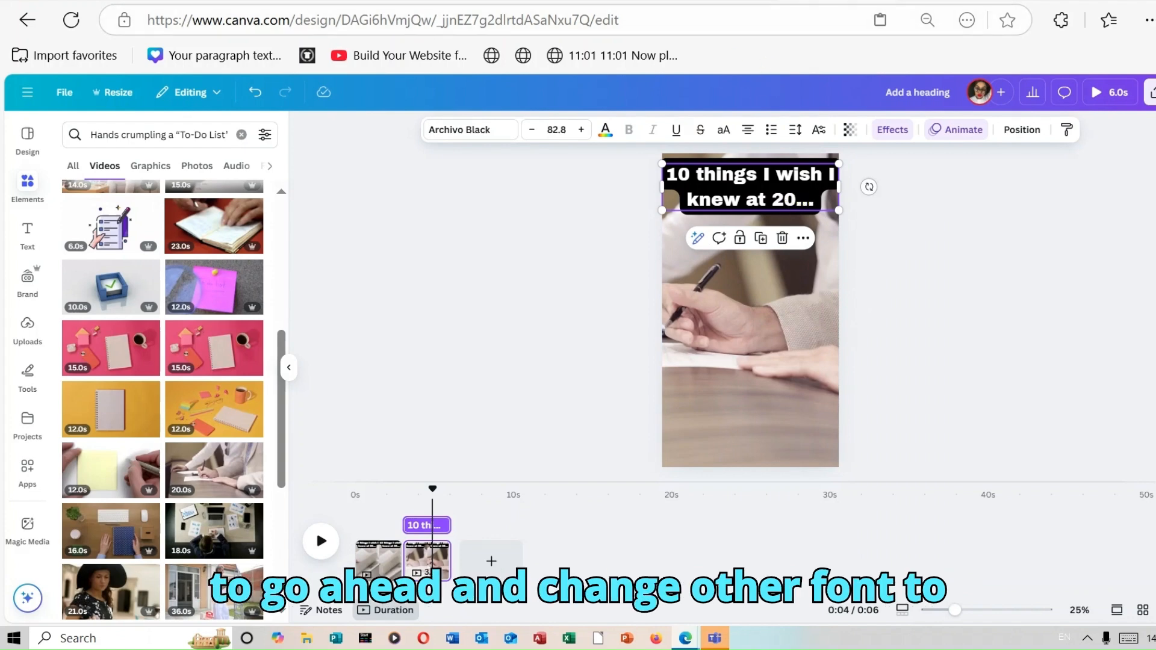
# Copy the Scene 2 text overlay "Stop people-pleasing." from the script document
pyautogui.click(774, 0)
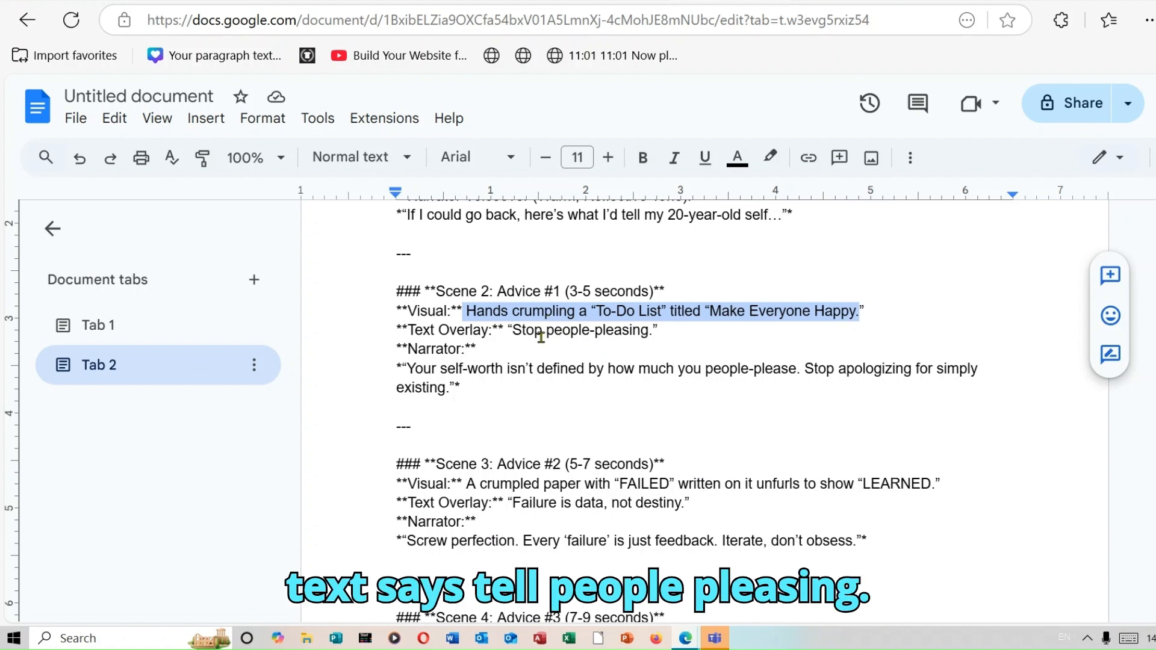
pyautogui.moveTo(513, 331); pyautogui.dragTo(653, 335)
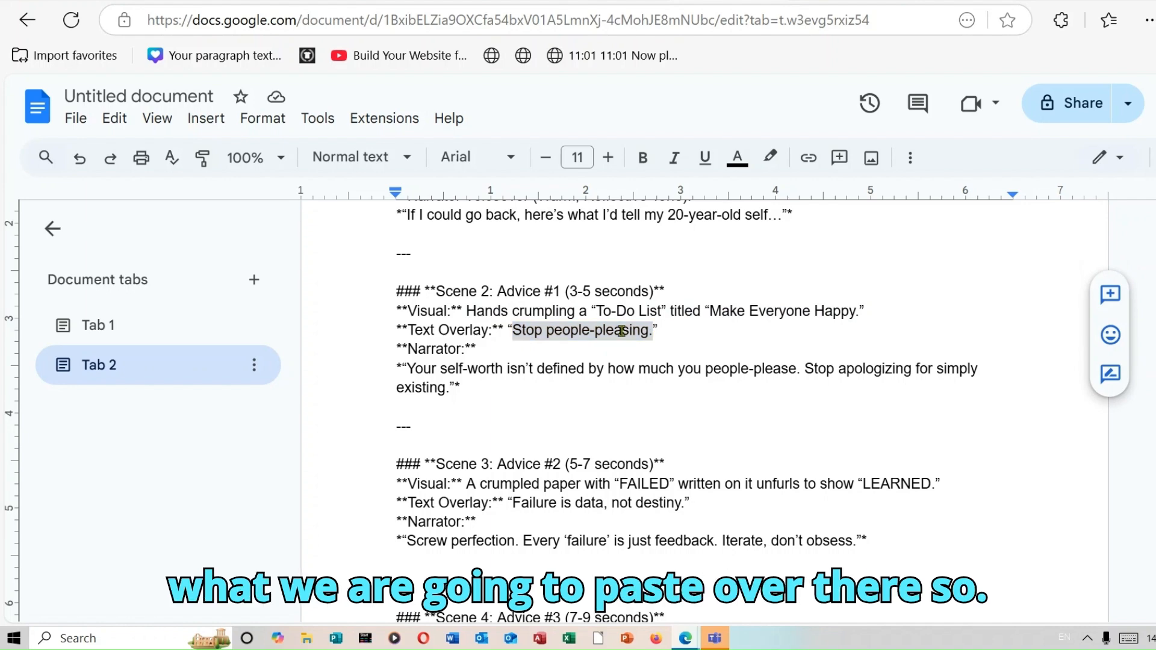
pyautogui.rightClick(624, 332)
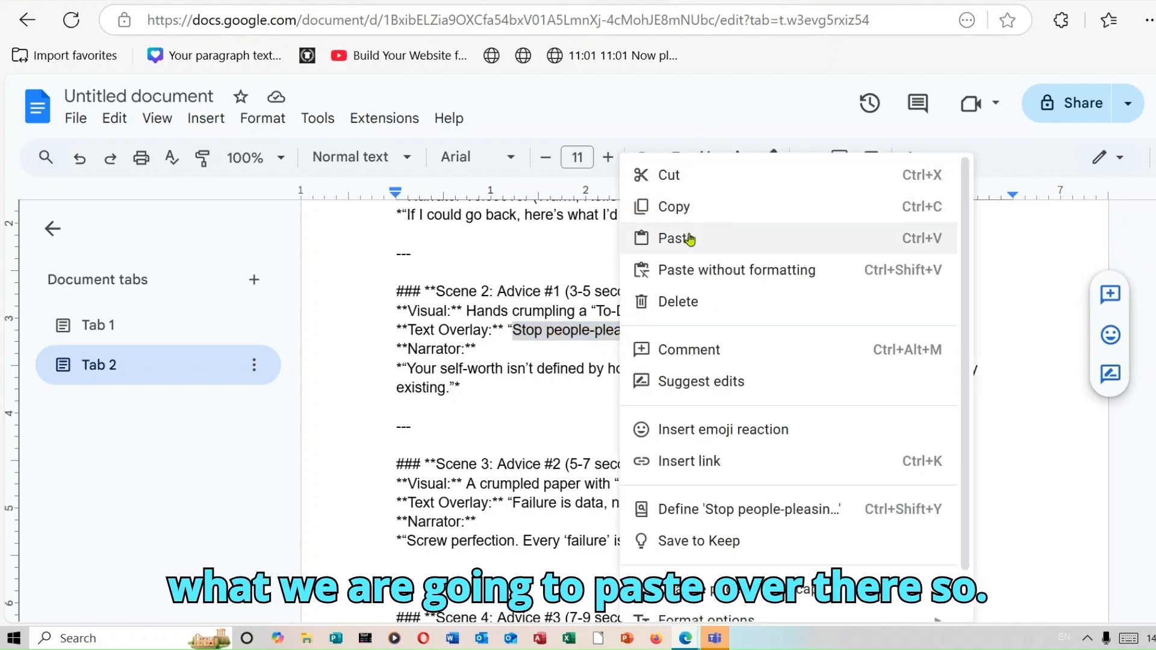
pyautogui.click(675, 207)
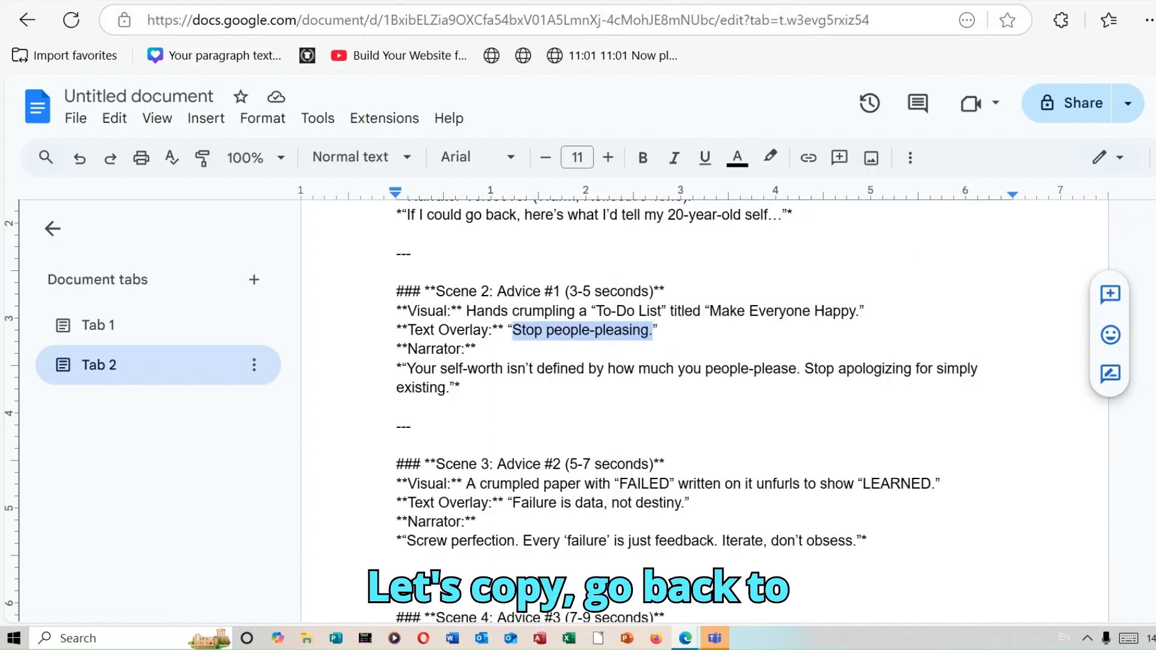
pyautogui.hotkey('ctrl', 'Tab')
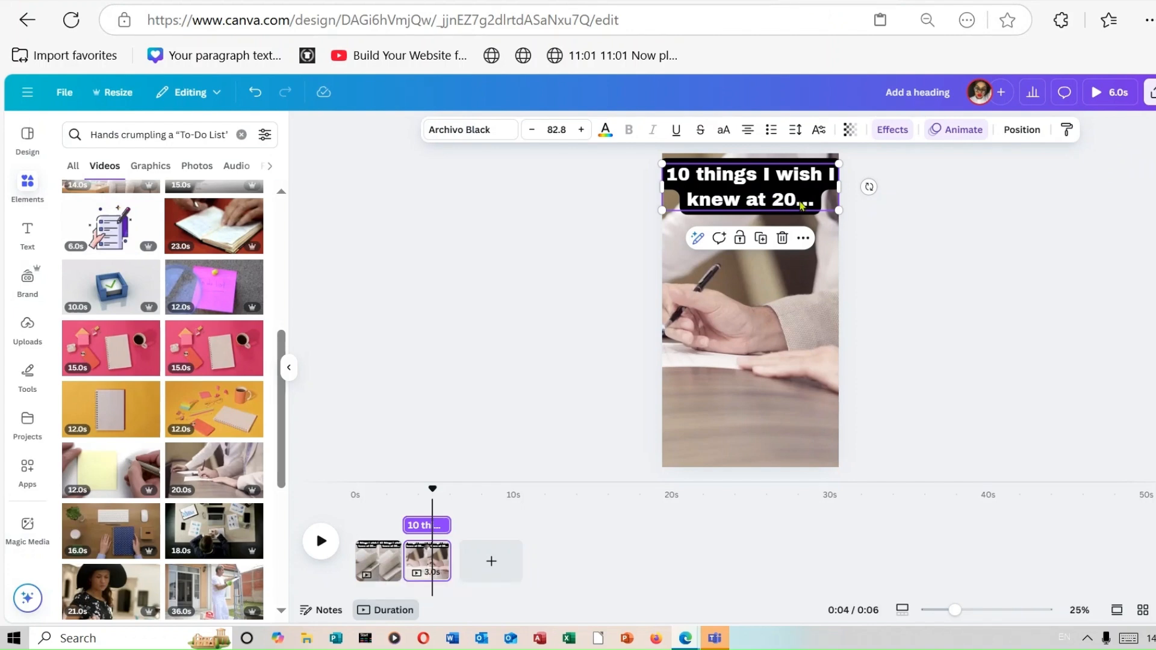
# Replace the second page's heading text with the copied "Stop people-pleasing." overlay
pyautogui.click(821, 205)
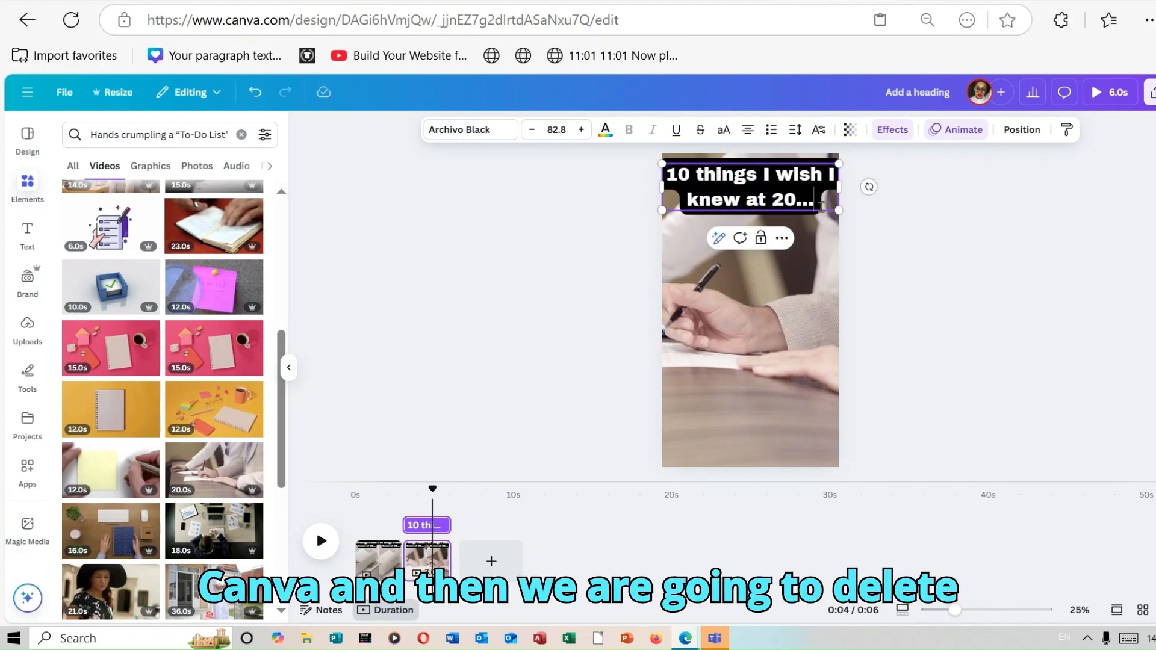
pyautogui.press('BackSpace')
pyautogui.press('BackSpace')
pyautogui.press('BackSpace')
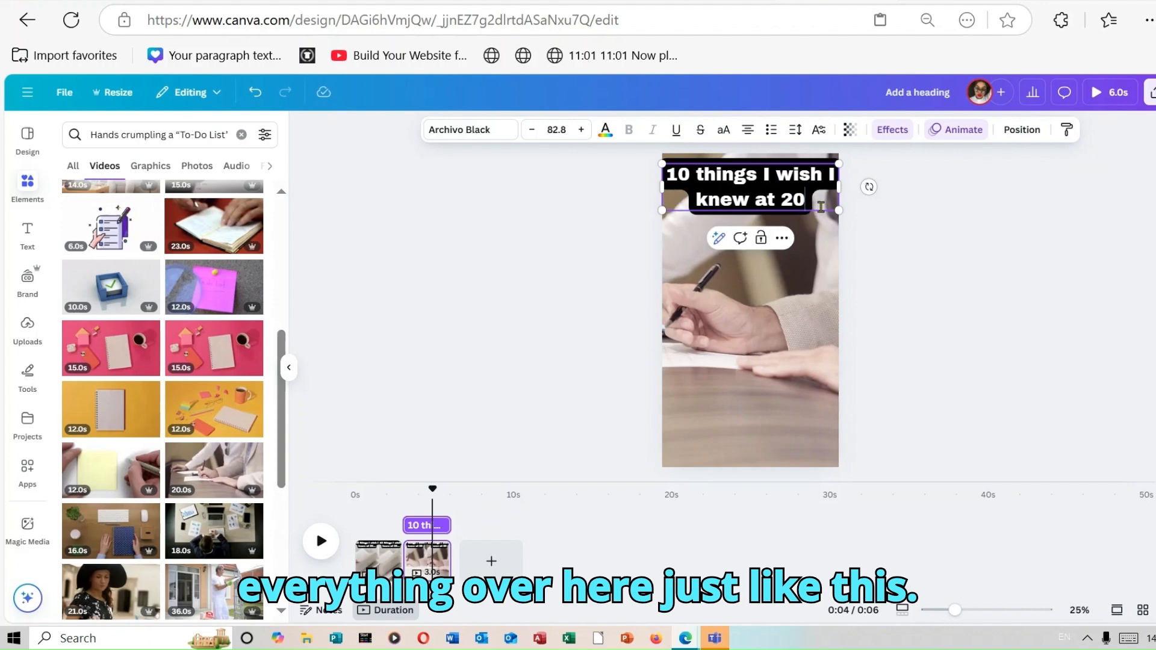
pyautogui.press('BackSpace')
pyautogui.press('BackSpace')
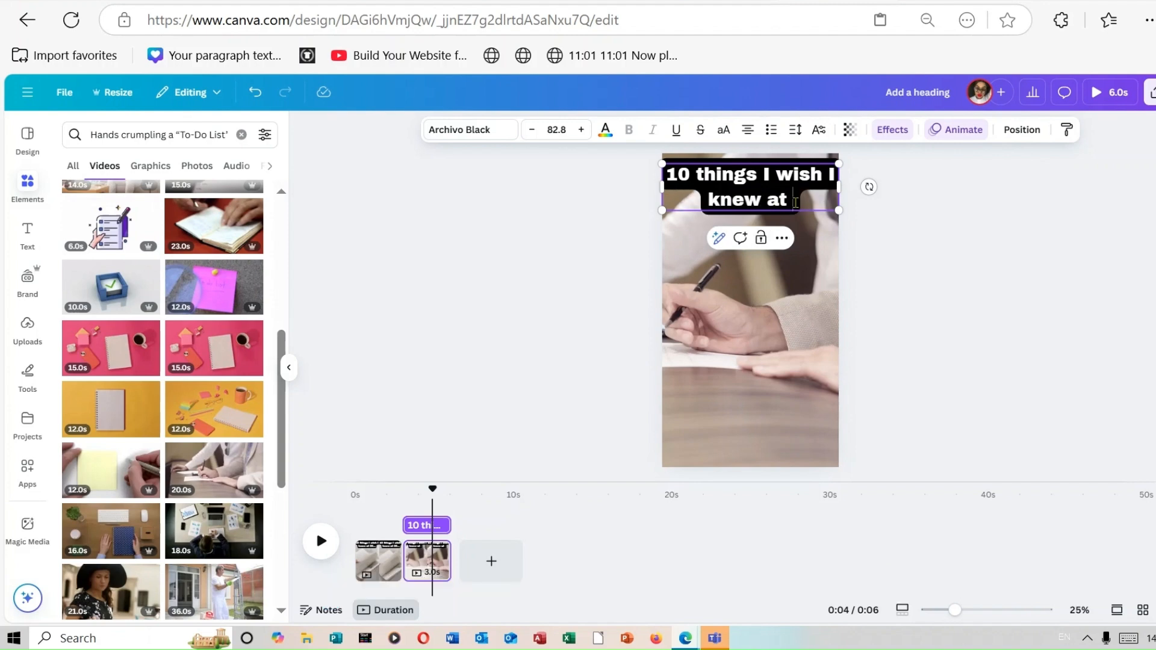
pyautogui.moveTo(795, 202); pyautogui.dragTo(663, 168)
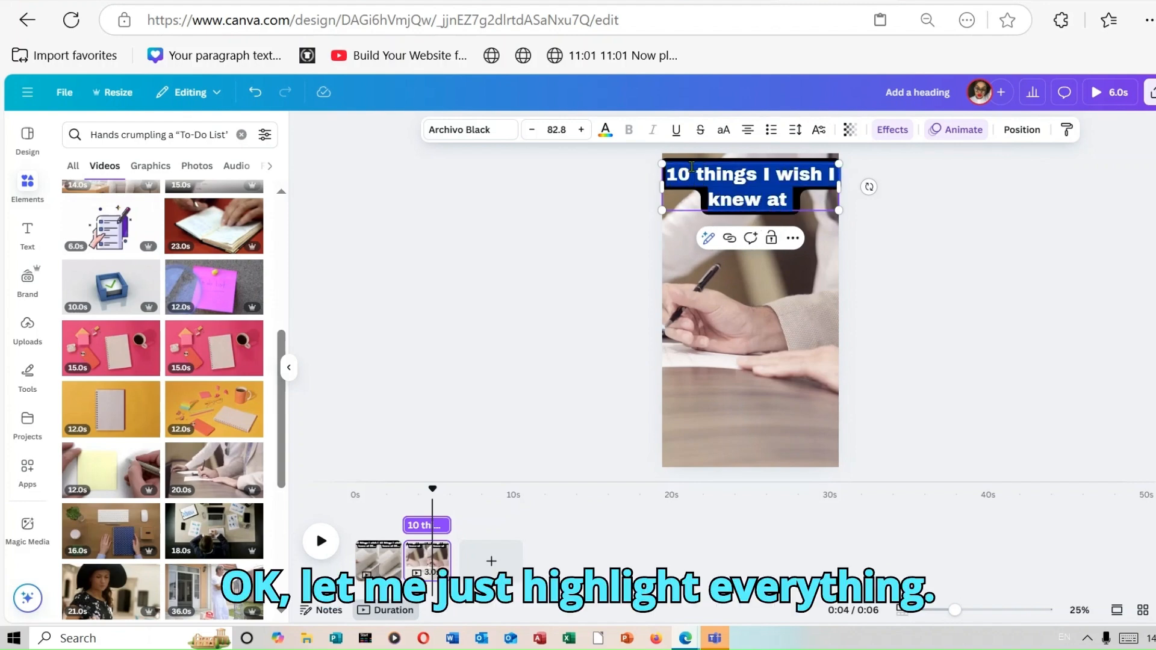
pyautogui.rightClick(692, 167)
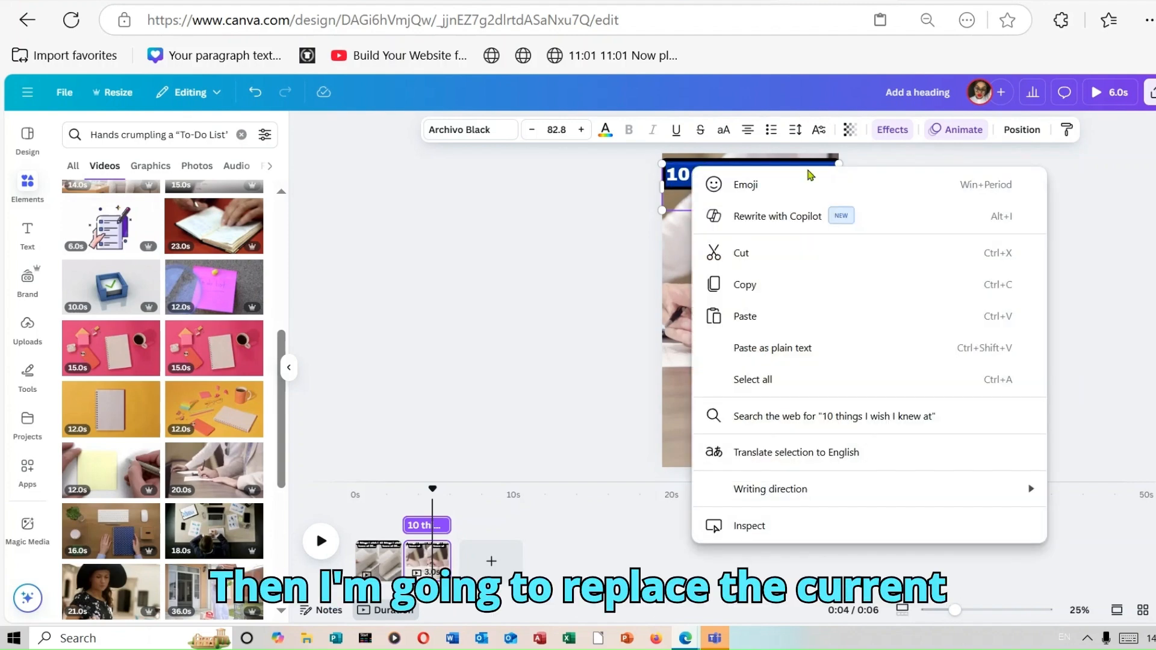
pyautogui.click(801, 316)
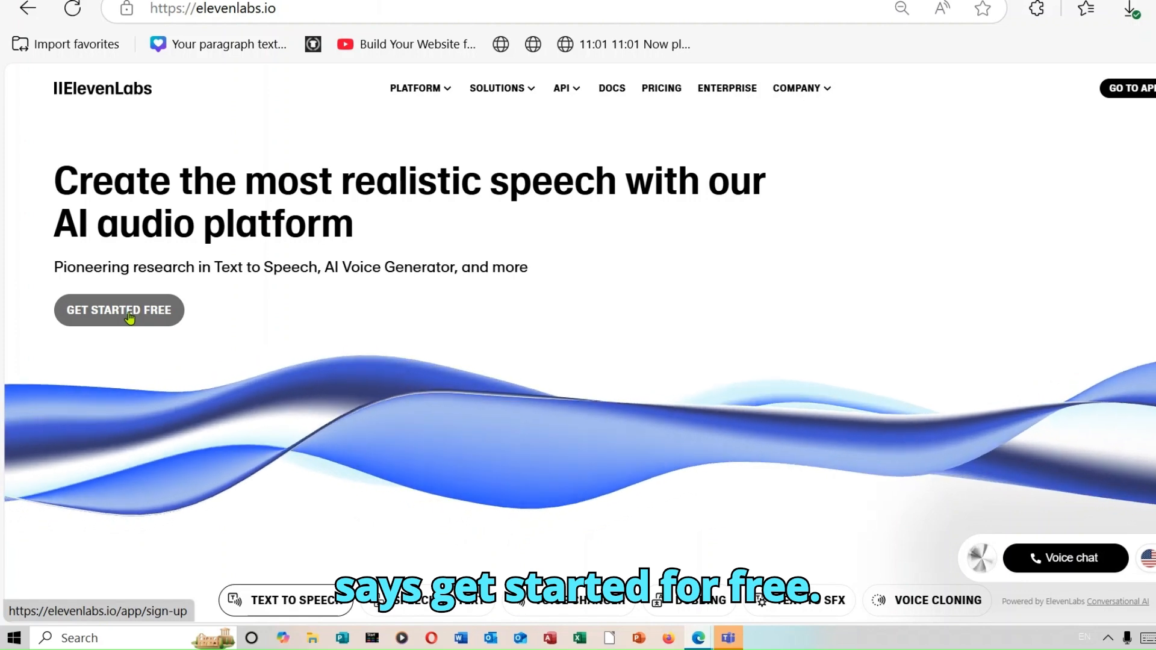
# Open the ElevenLabs Text to Speech playground from its home page
pyautogui.click(130, 318)
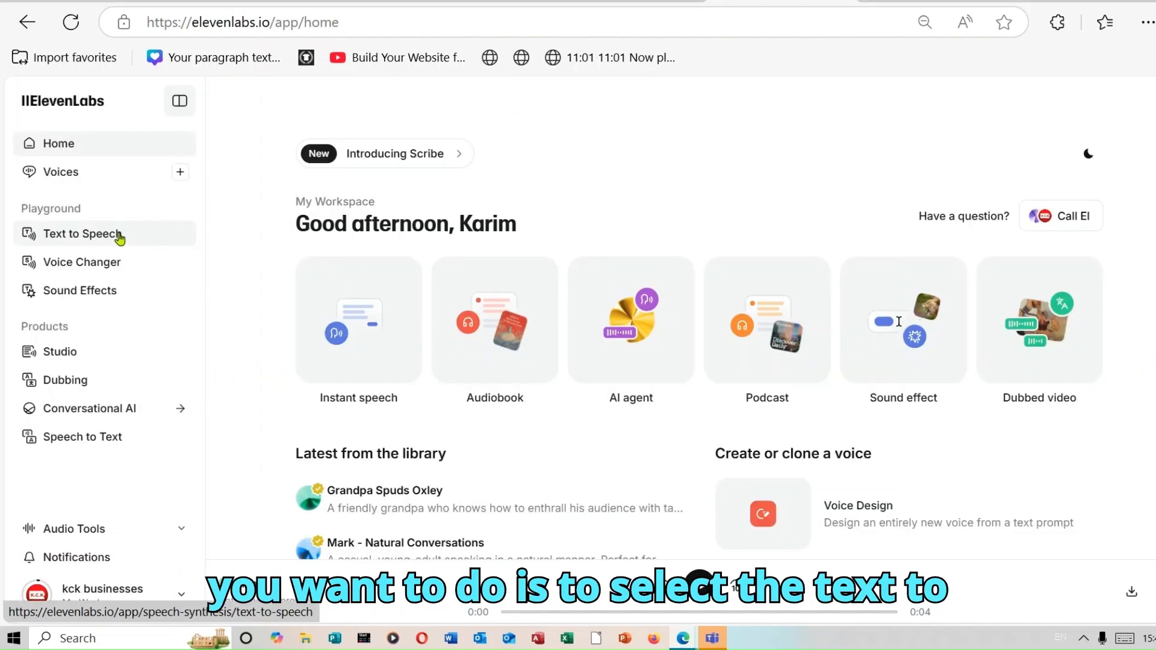
pyautogui.click(119, 238)
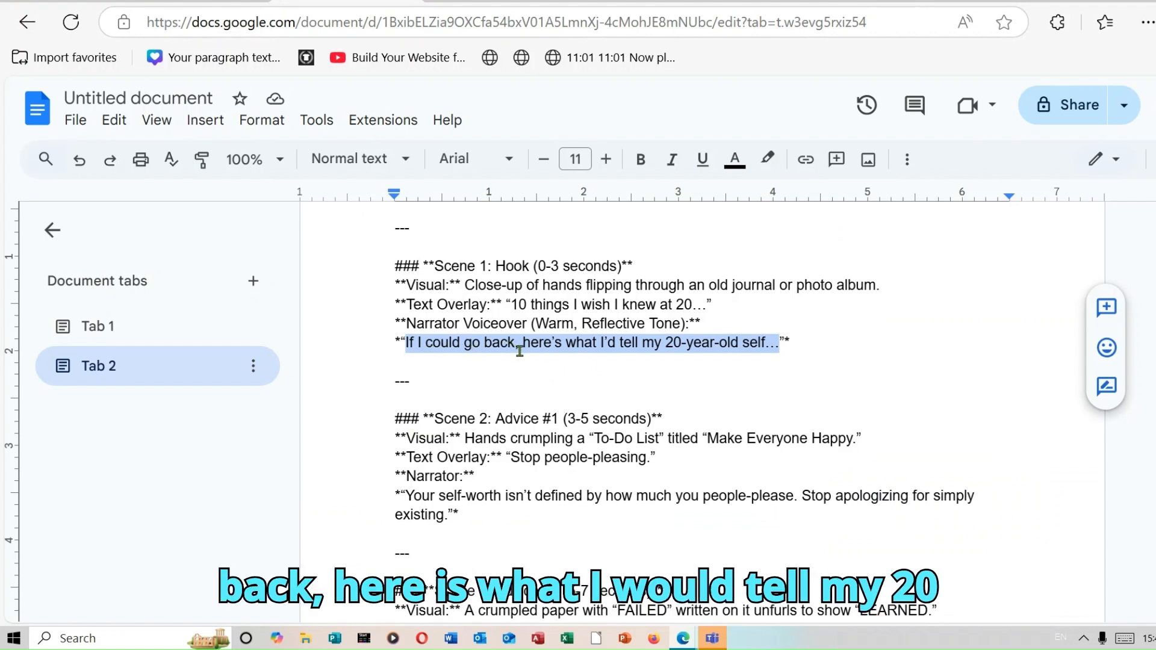
# Copy the Scene 1 narrator line from the script and paste it into the text-to-speech box
pyautogui.rightClick(656, 348)
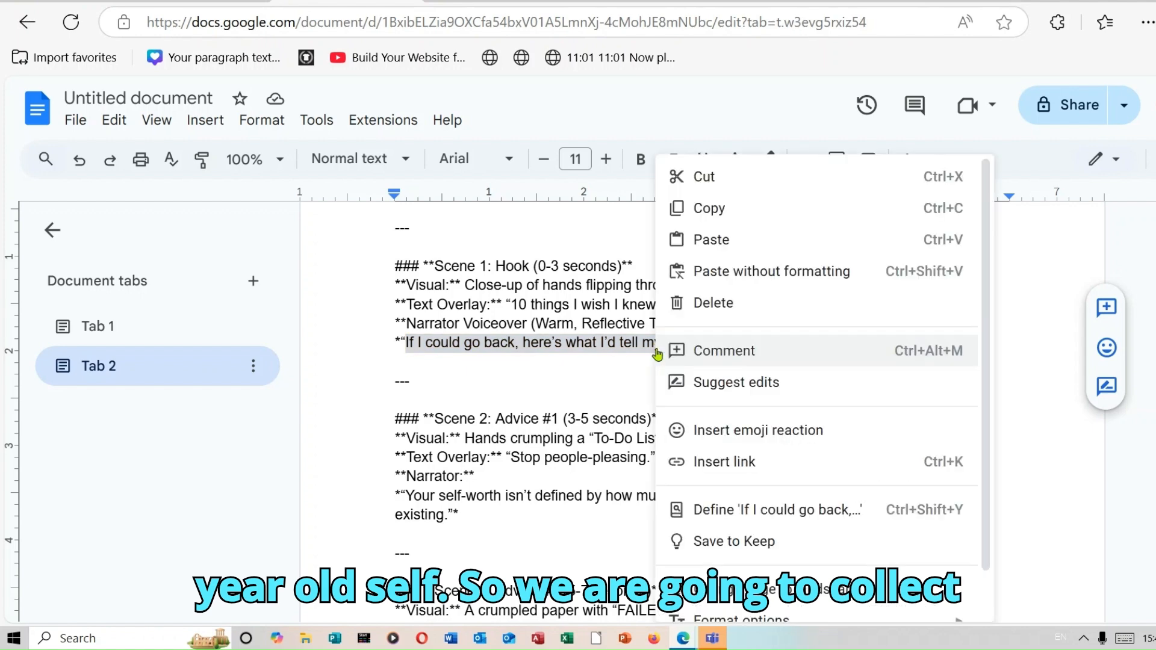
pyautogui.click(745, 211)
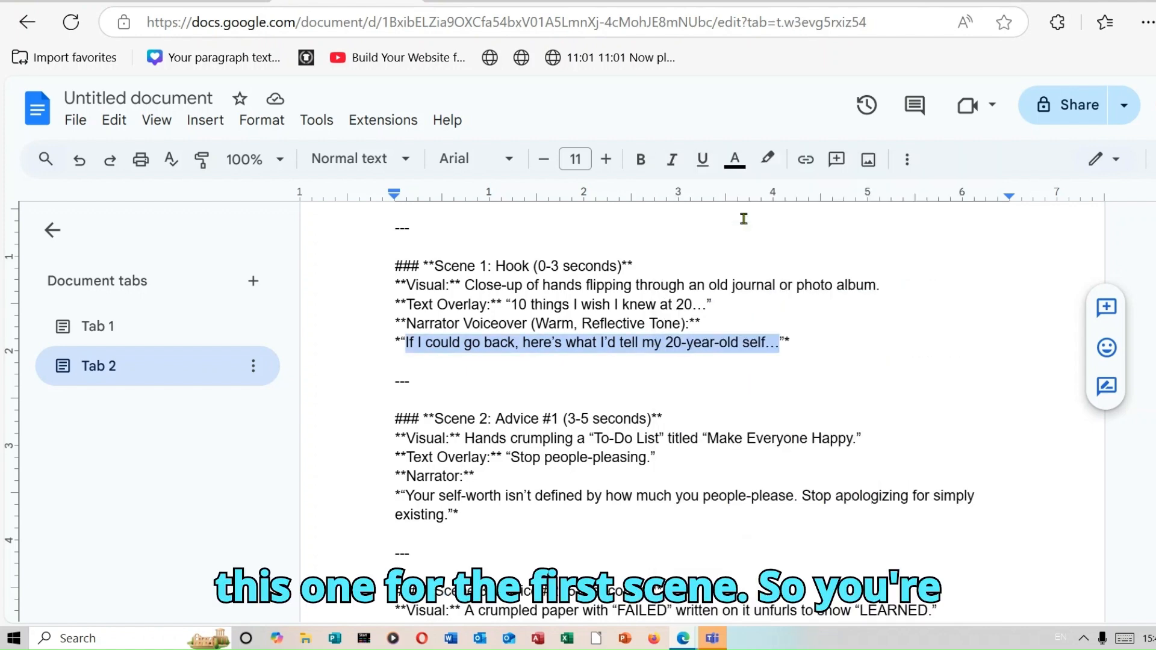
pyautogui.click(753, 2)
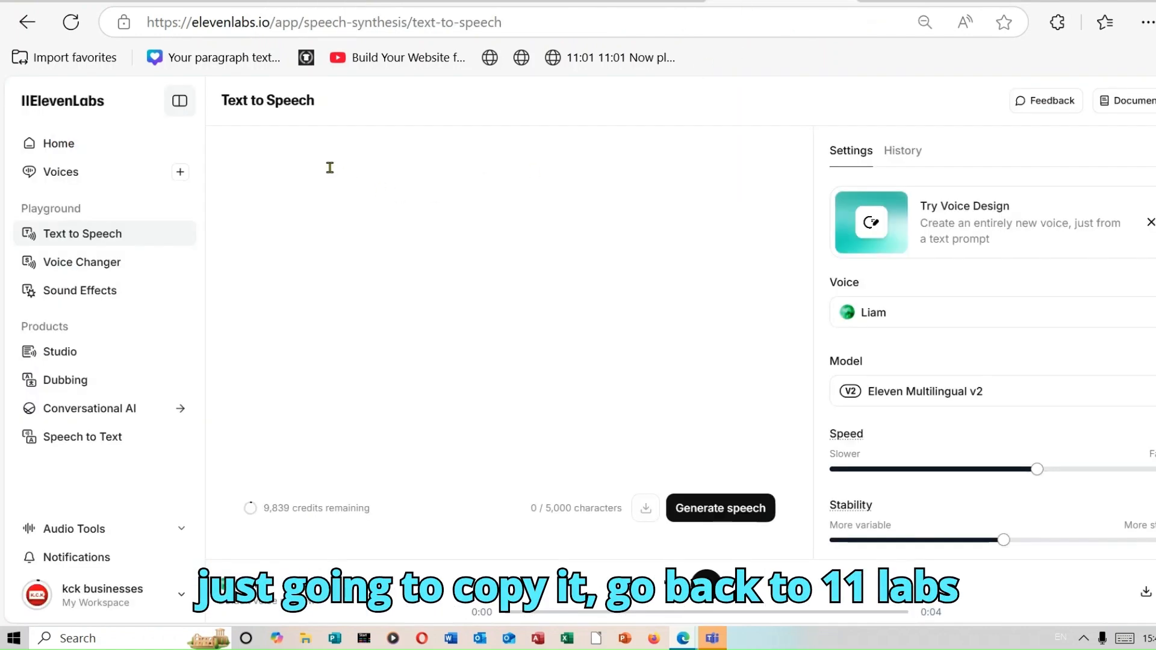
pyautogui.rightClick(279, 203)
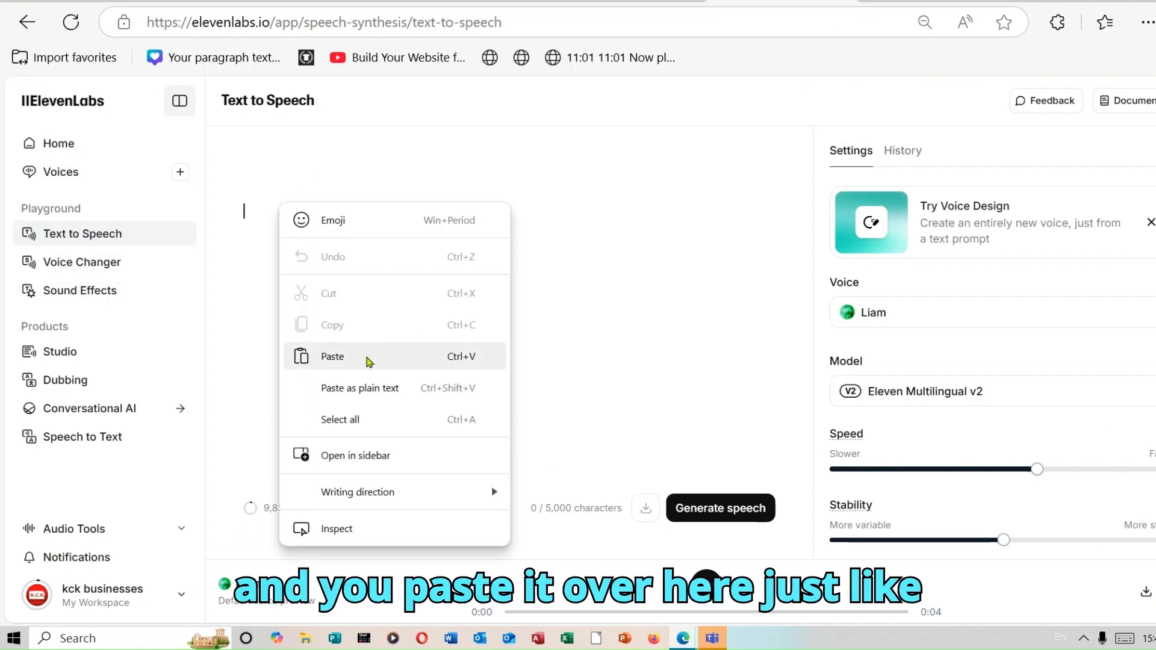
pyautogui.click(366, 357)
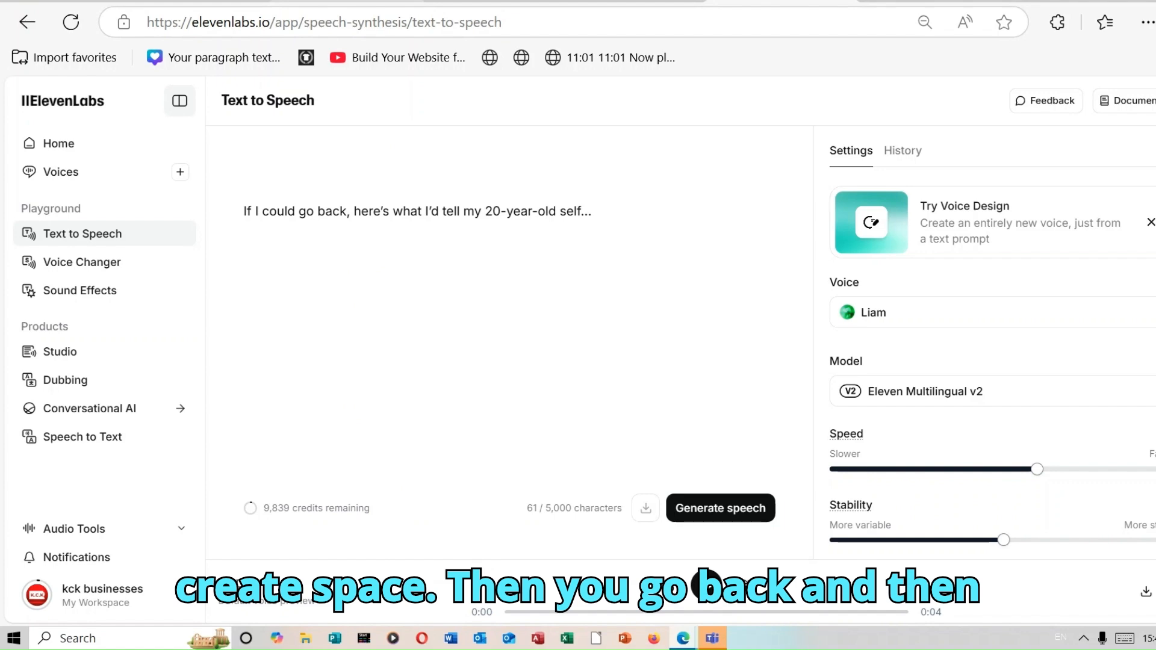
pyautogui.click(347, 1)
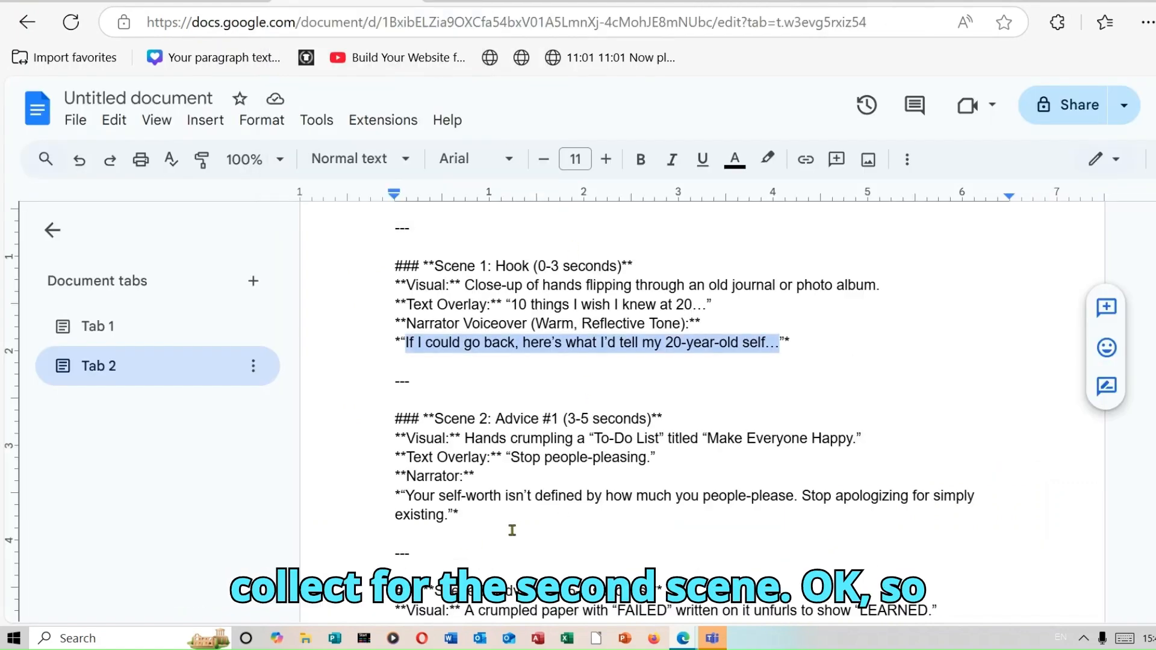
# Copy the Scene 2 narrator line from the script document
pyautogui.moveTo(406, 496); pyautogui.dragTo(452, 517)
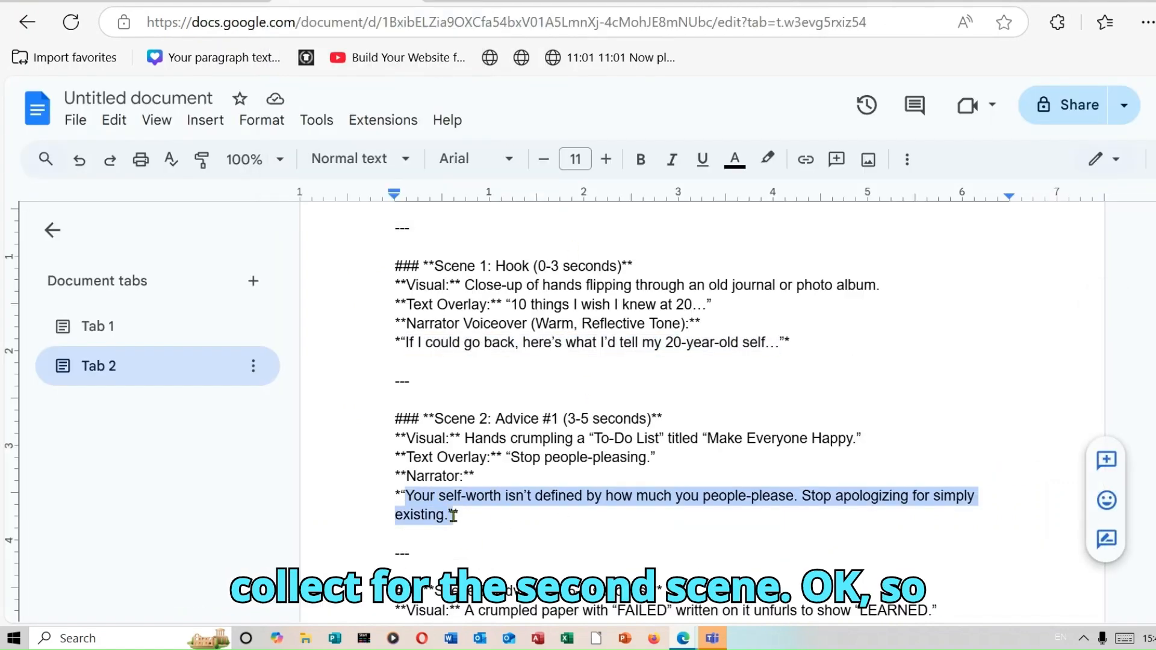
pyautogui.rightClick(448, 514)
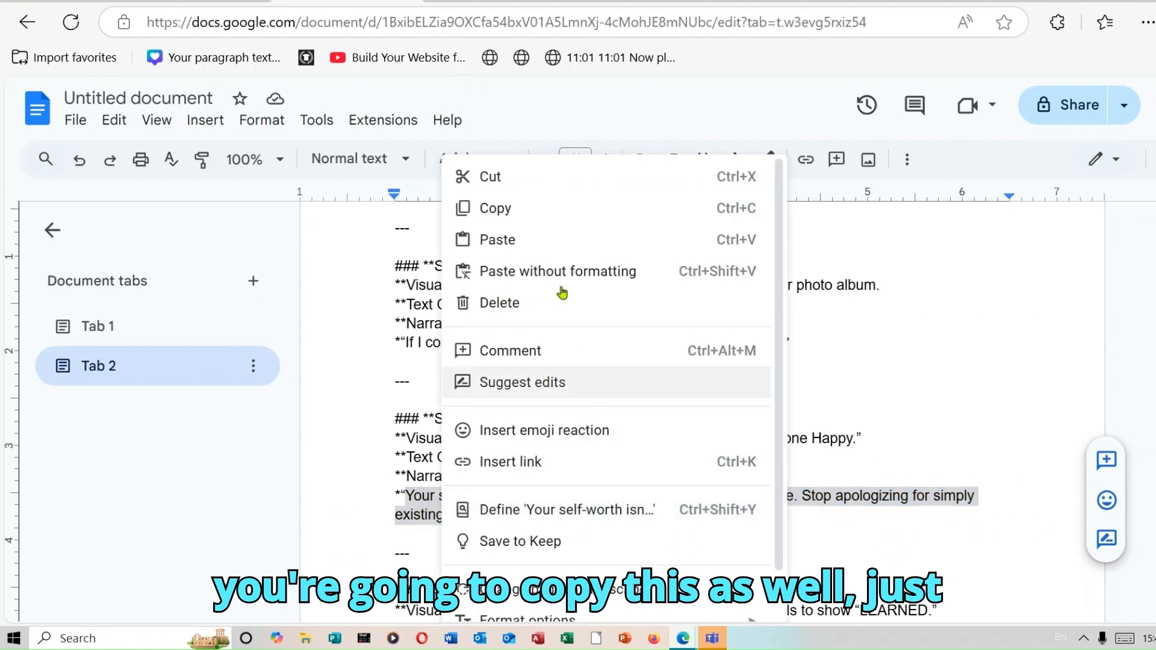
pyautogui.click(535, 217)
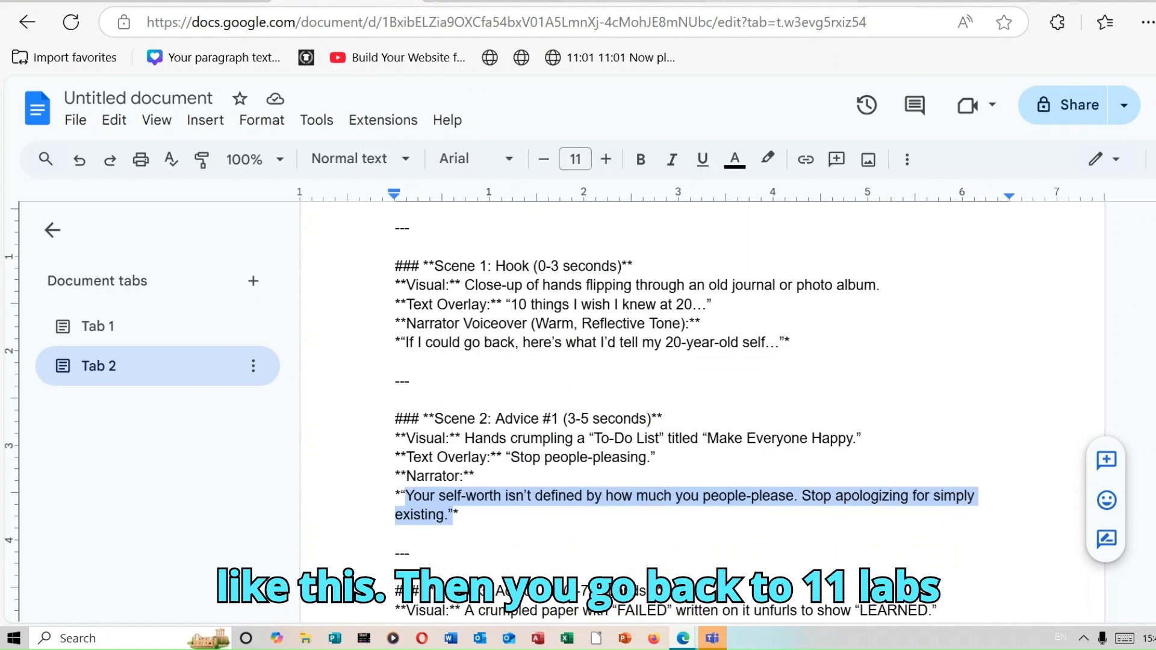
# Paste the Scene 2 narrator line into the text-to-speech box below the Scene 1 line
pyautogui.click(774, 1)
pyautogui.click(265, 248)
pyautogui.rightClick(271, 249)
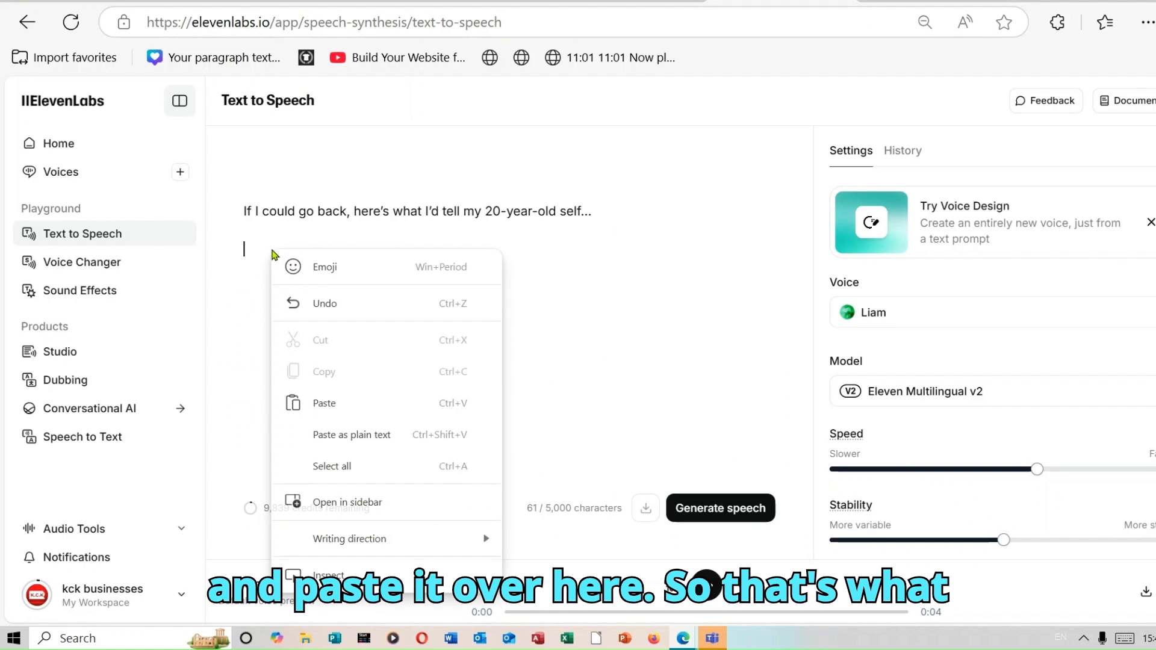
pyautogui.click(324, 403)
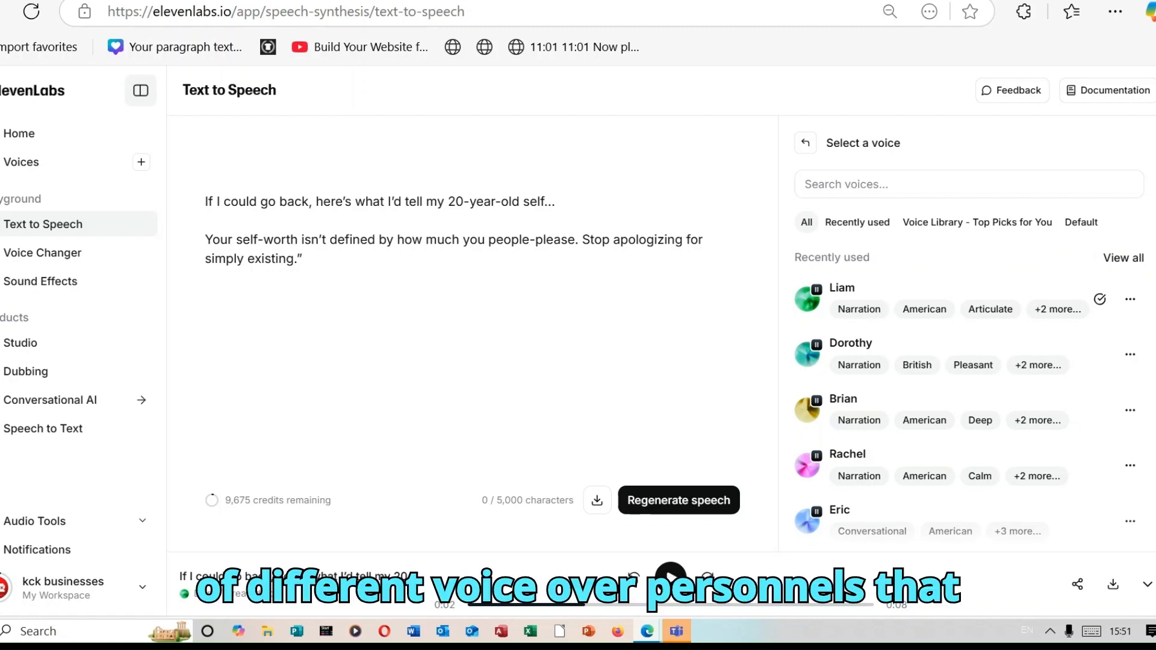
# Browse the available voices and generate the speech with the Liam voice
pyautogui.scroll(-4, 963, 391)
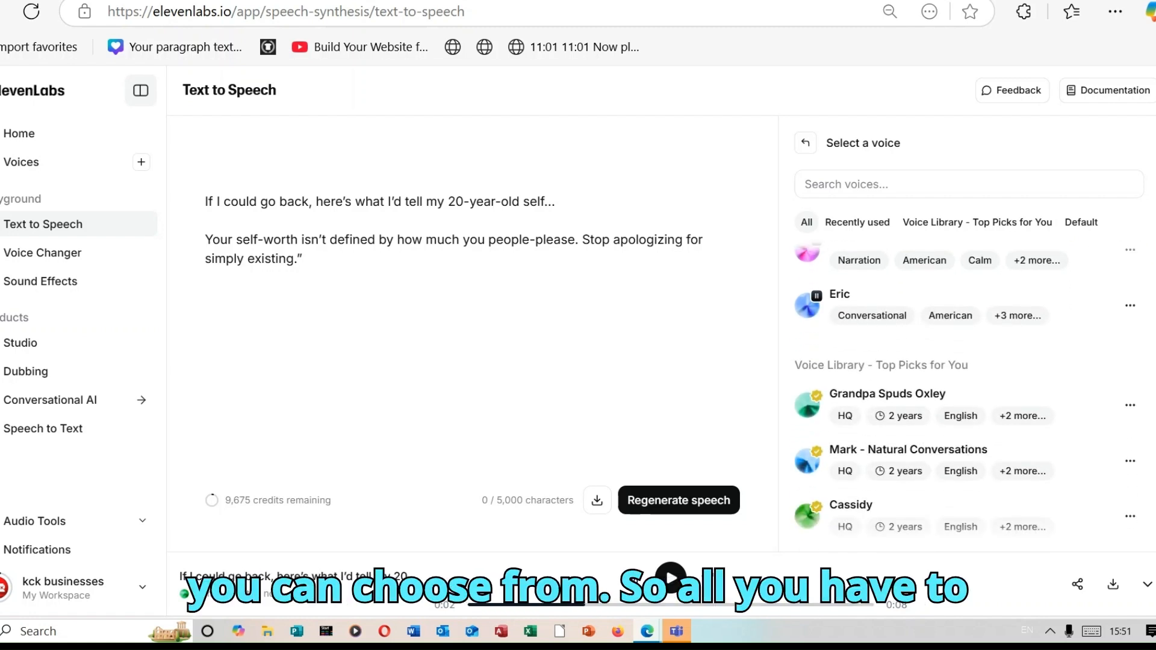
pyautogui.scroll(3, 963, 391)
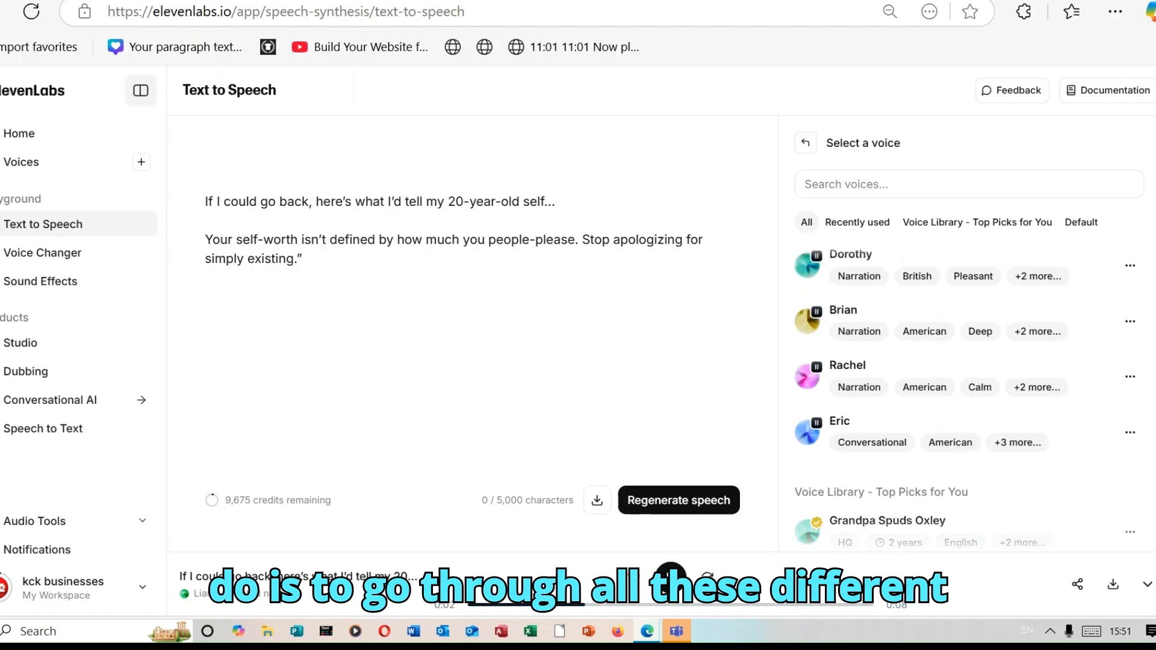
pyautogui.scroll(2, 964, 392)
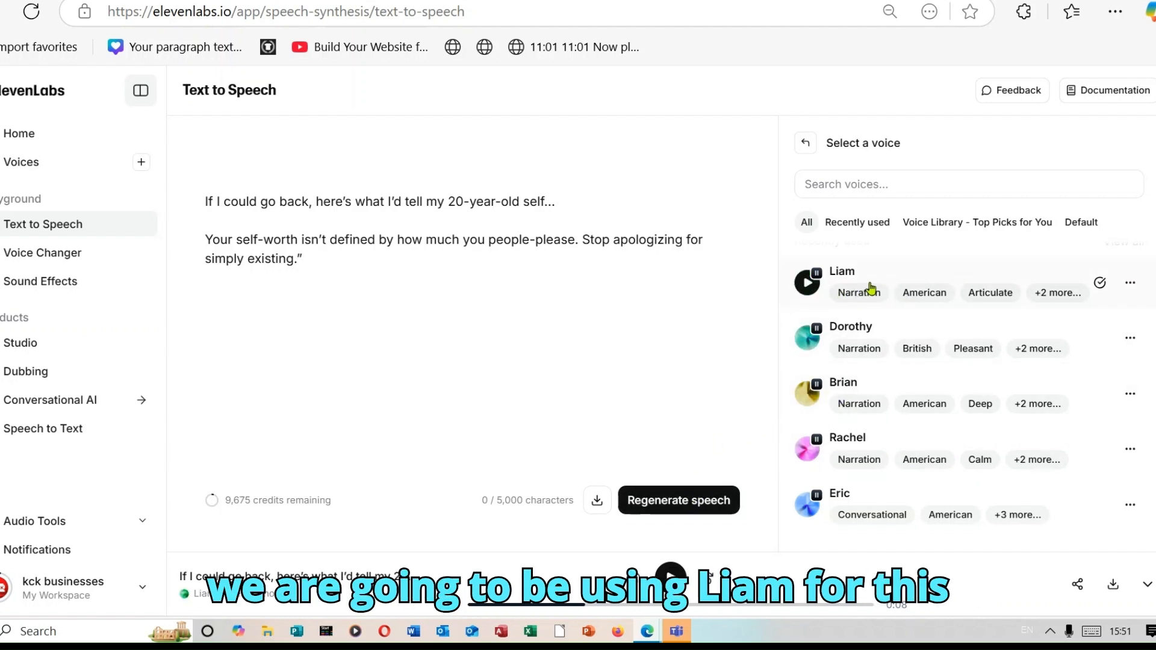
pyautogui.click(697, 507)
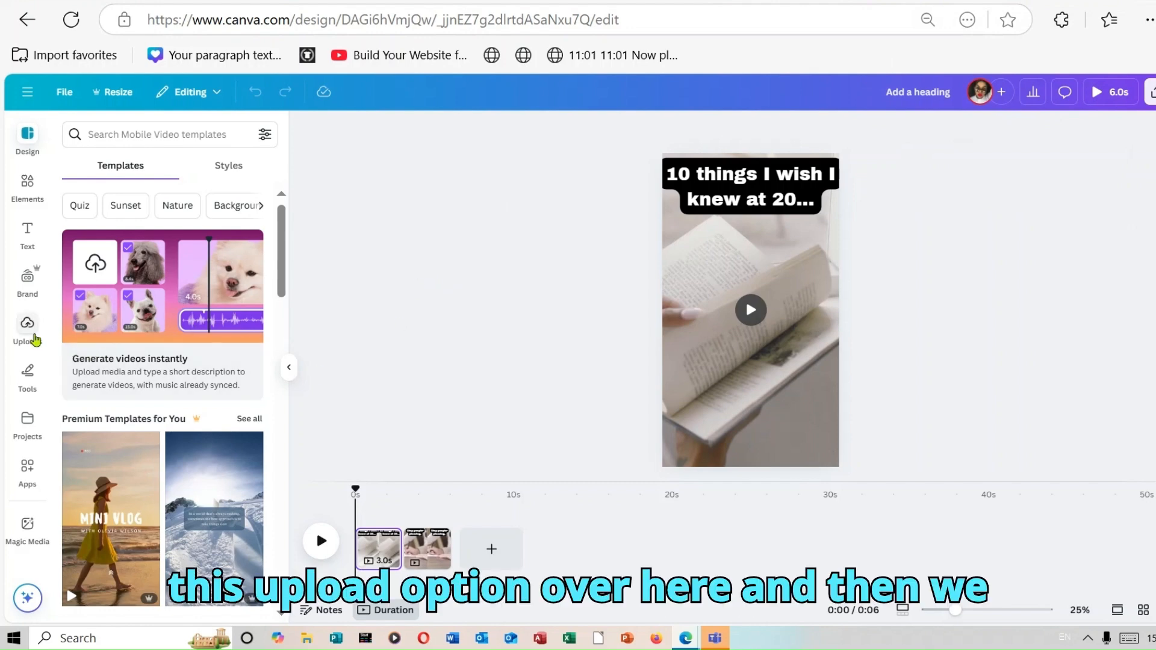
# Upload the voice_preview_liam.mp3 file to the Canva design and add it to the timeline
pyautogui.click(34, 337)
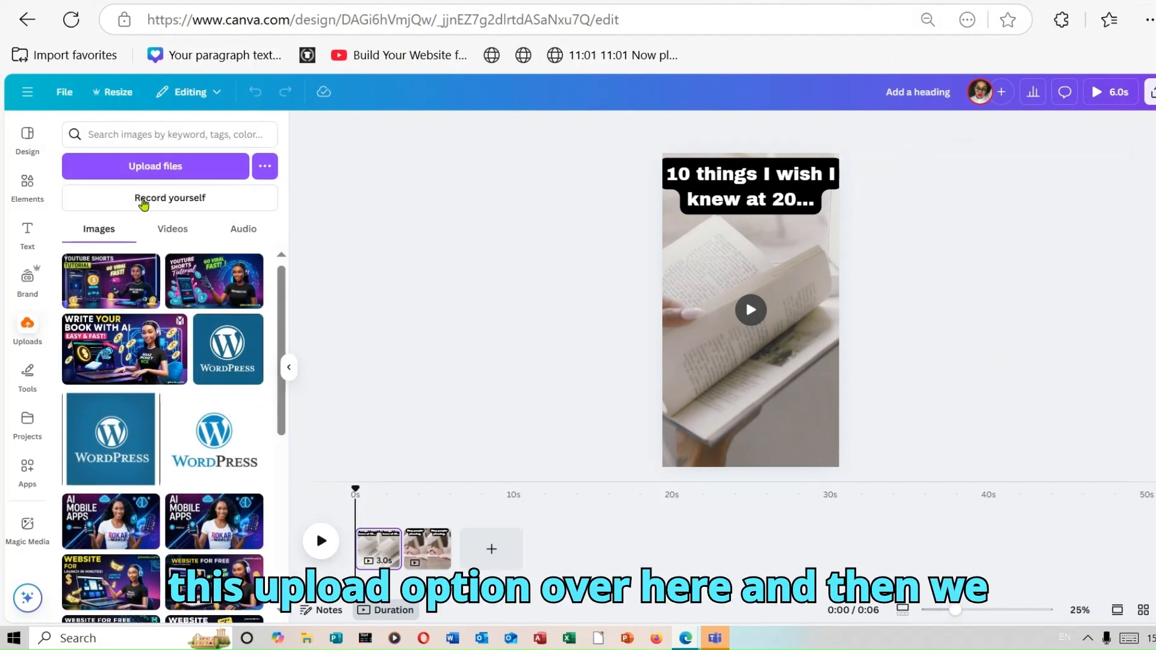
pyautogui.click(200, 175)
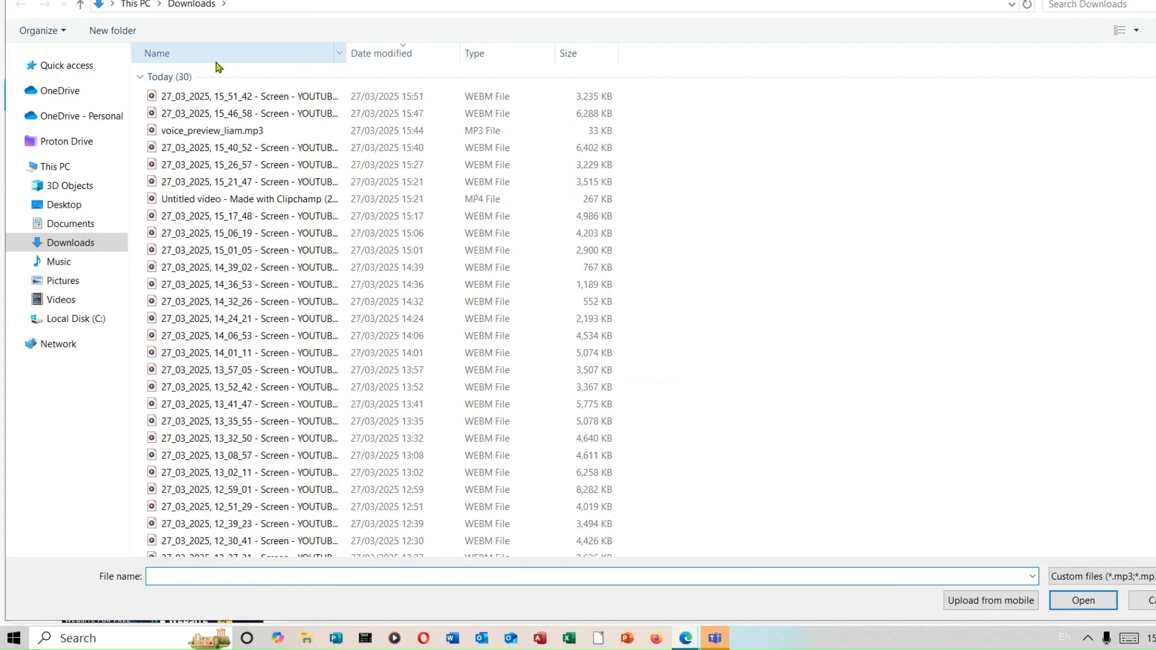
pyautogui.doubleClick(247, 130)
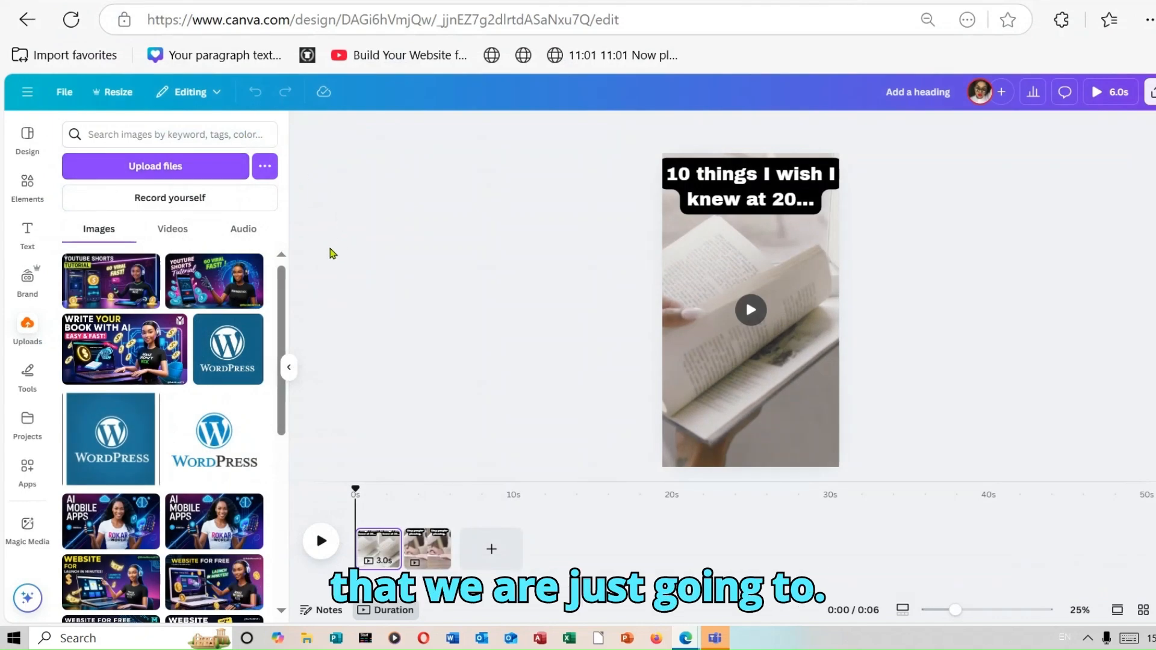
pyautogui.moveTo(181, 272); pyautogui.dragTo(381, 573)
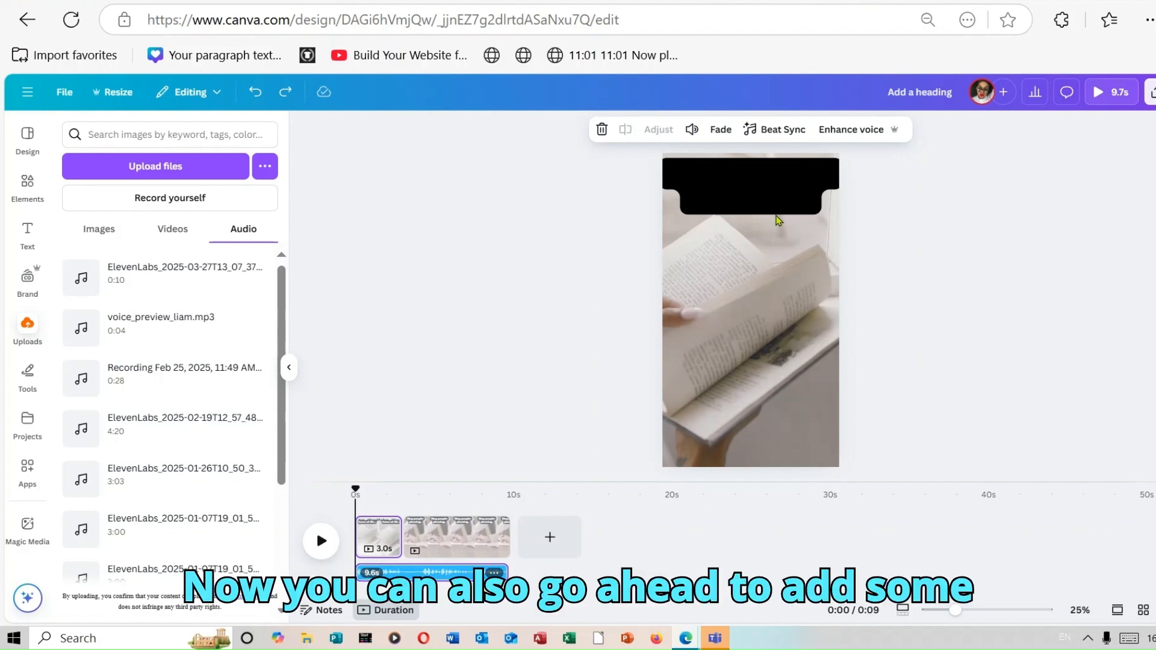
# Add a Slide transition between the first two video clips
pyautogui.moveTo(403, 530)
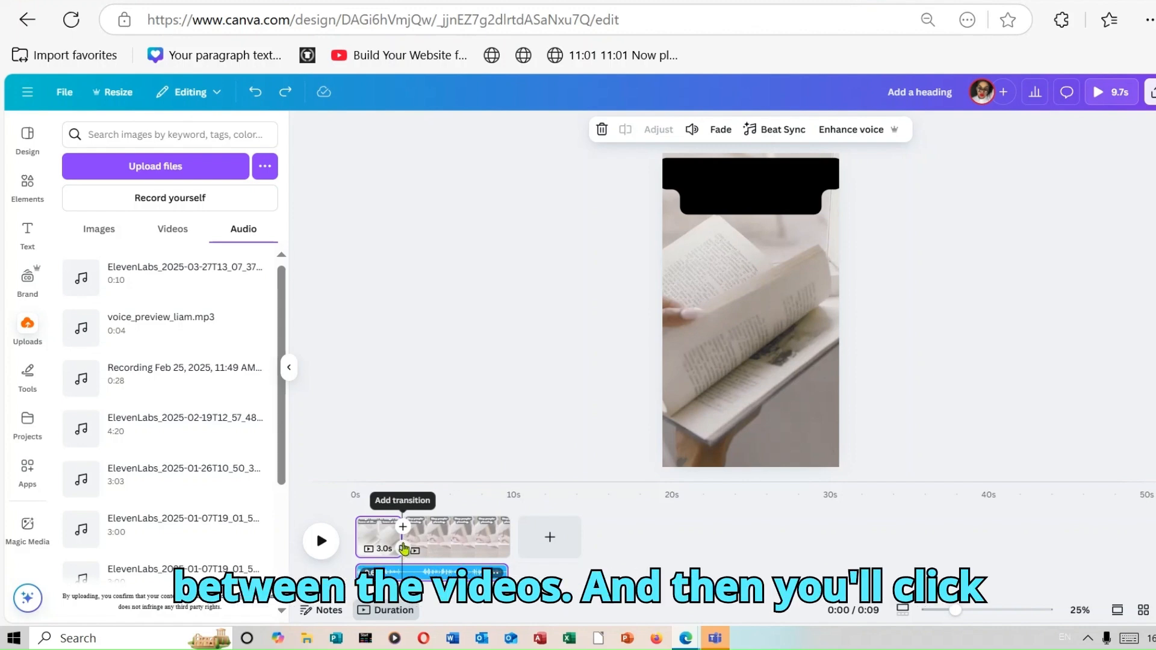
pyautogui.click(403, 544)
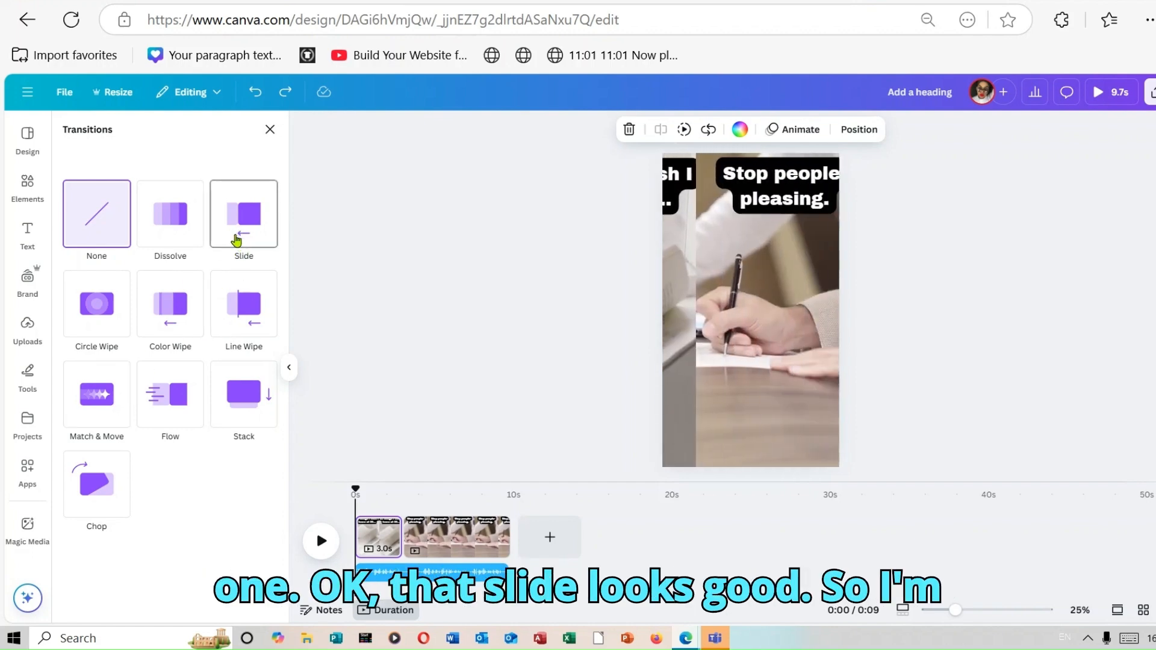
pyautogui.click(236, 241)
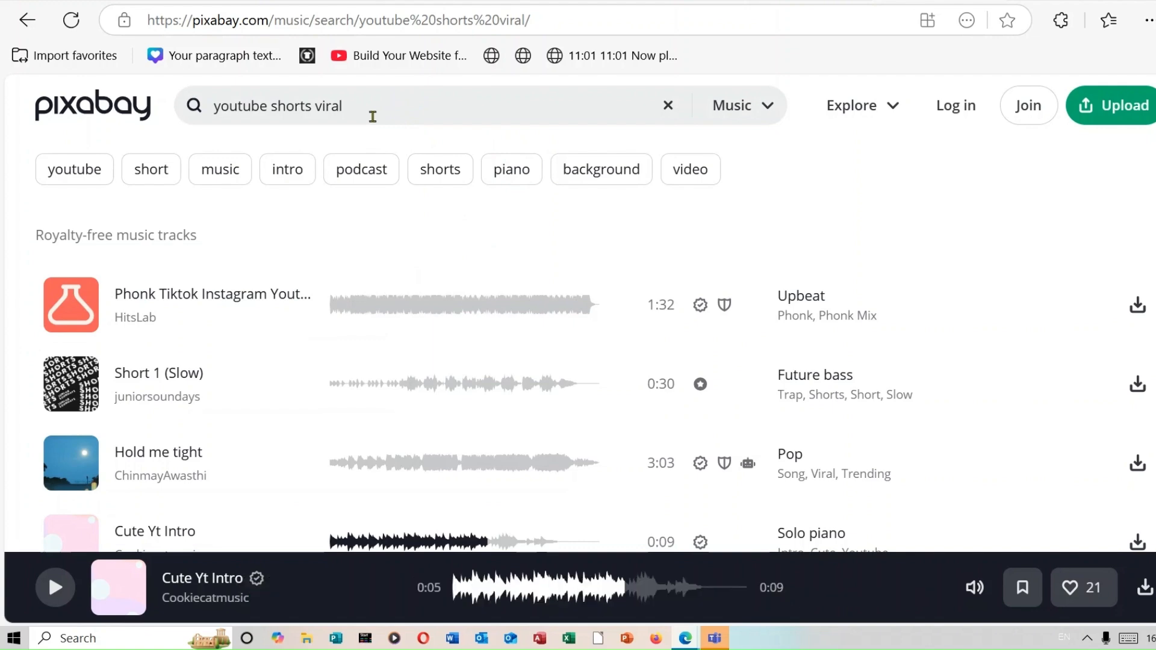
# Browse the Pixabay music results for "youtube shorts viral" to pick a soundtrack
pyautogui.click(416, 102)
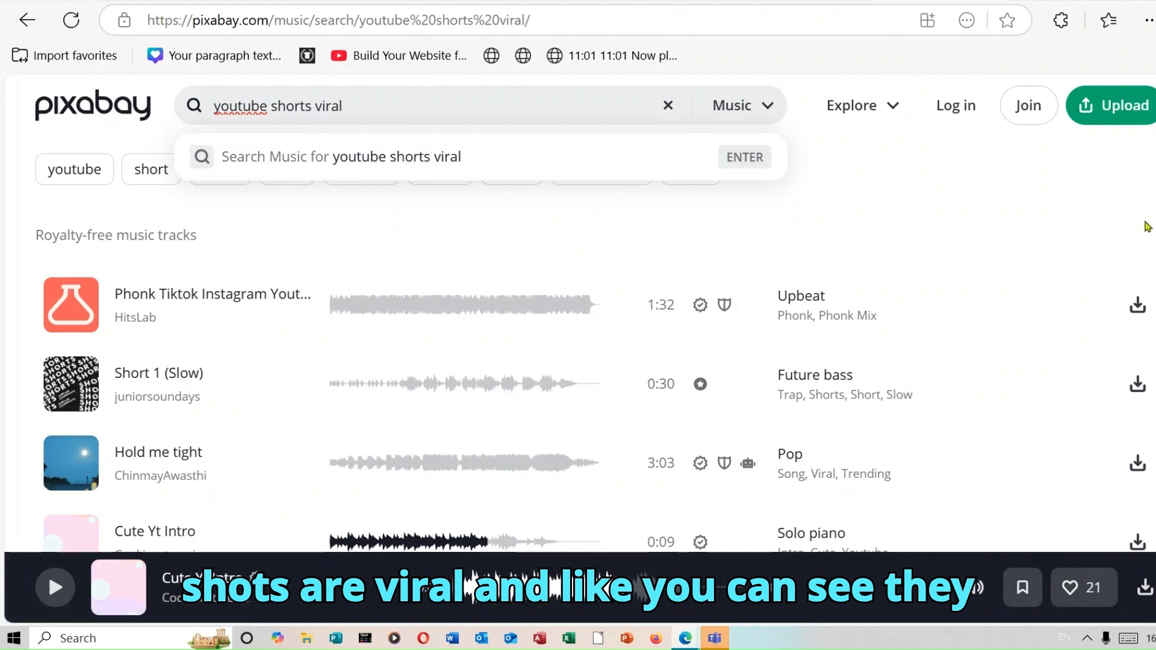
pyautogui.scroll(-1, 708, 226)
pyautogui.scroll(-2, 579, 361)
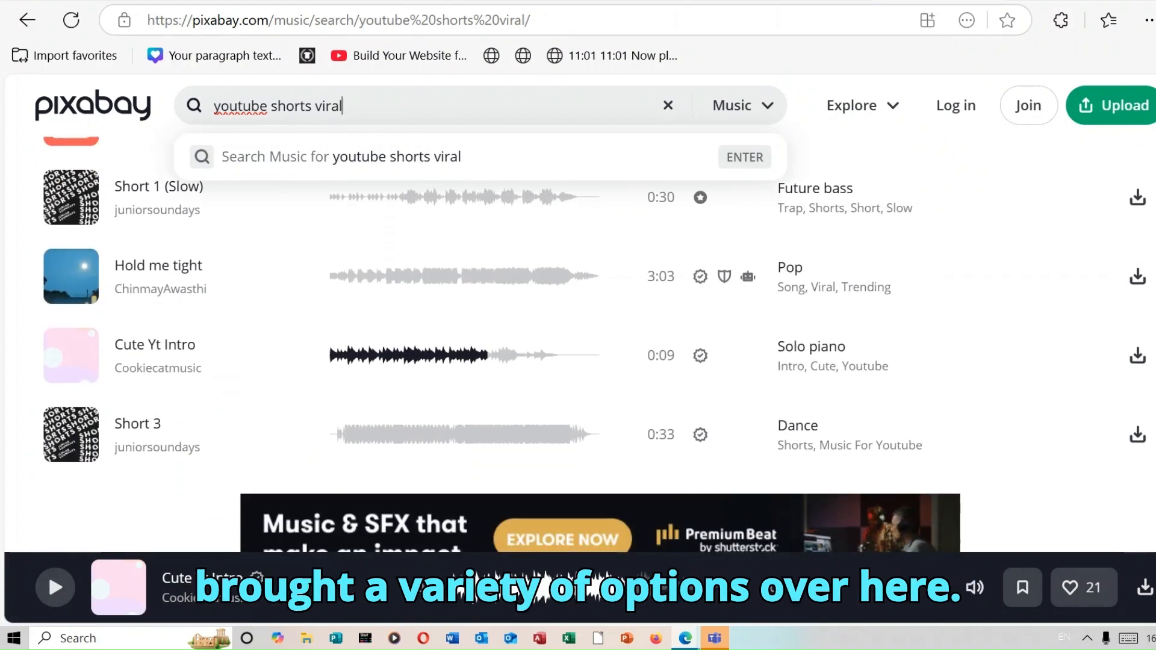
pyautogui.scroll(-4, 578, 362)
pyautogui.scroll(-3, 578, 343)
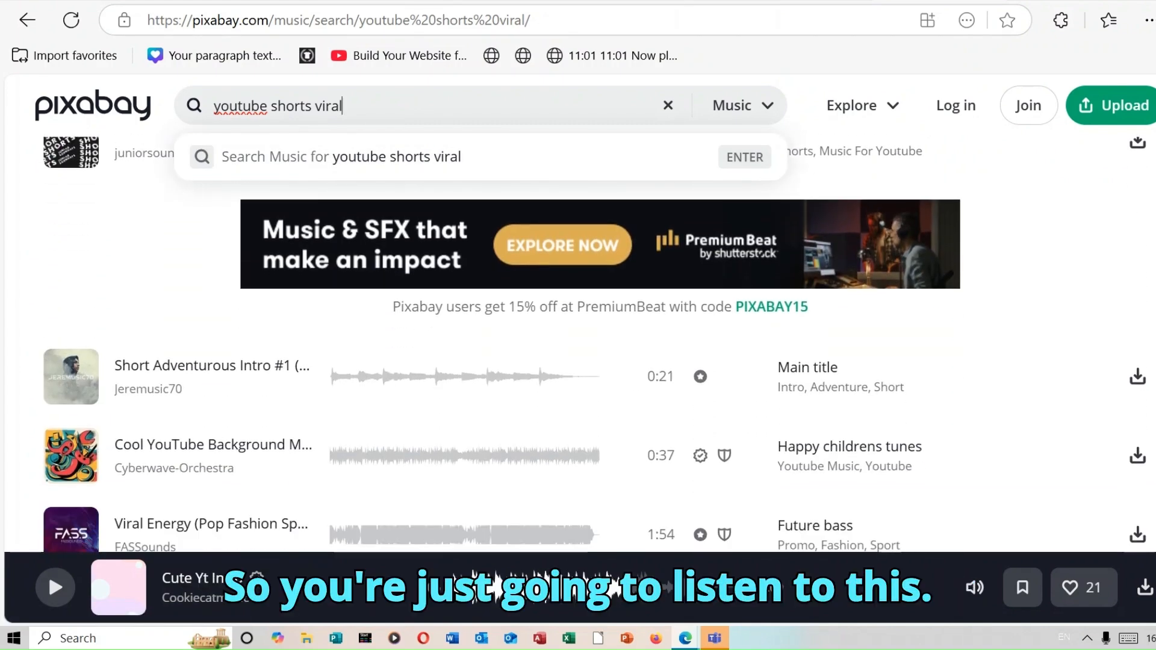
pyautogui.scroll(7, 578, 343)
pyautogui.scroll(3, 578, 344)
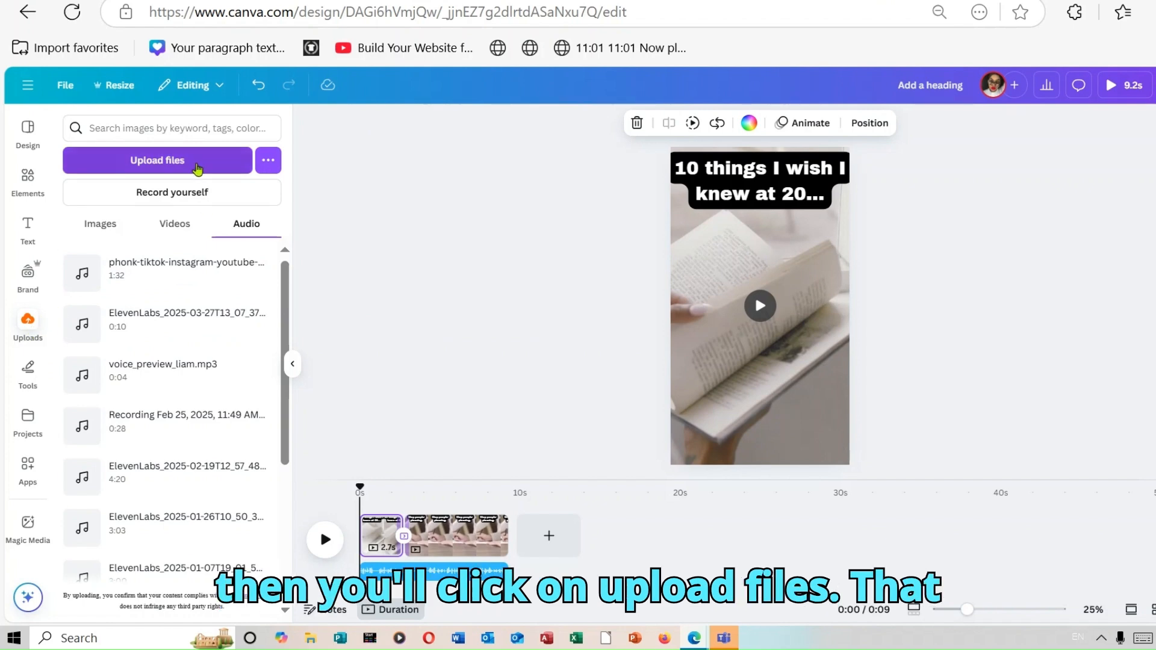
# Add the uploaded phonk soundtrack to the timeline and set its volume to 5
pyautogui.moveTo(176, 276)
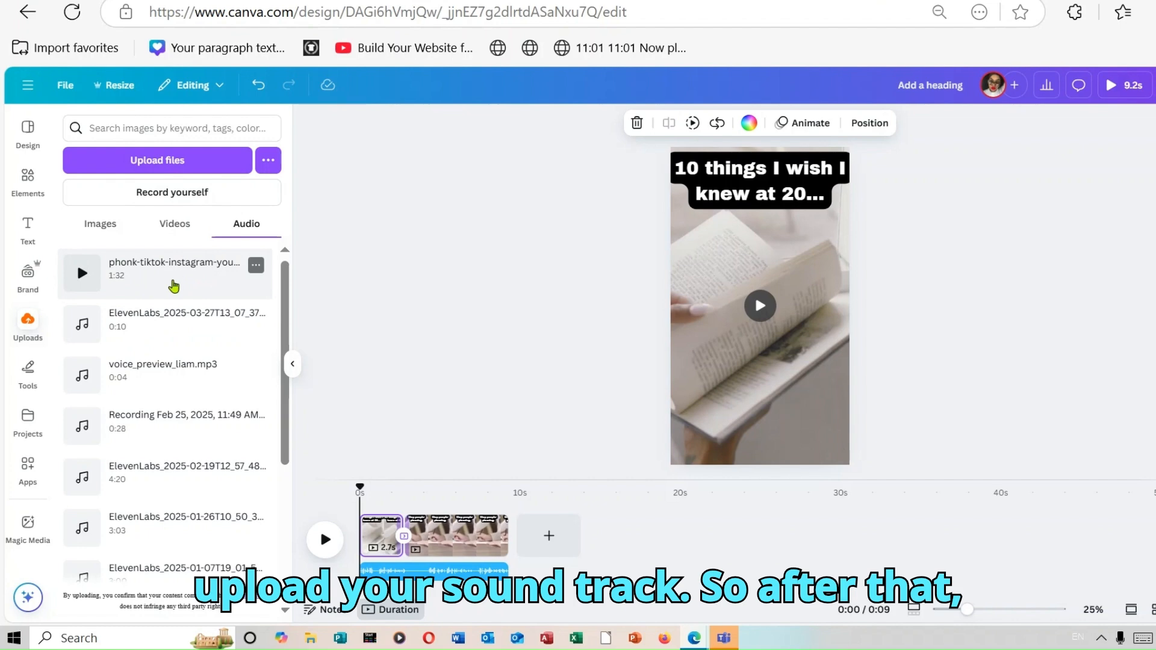
pyautogui.moveTo(173, 281); pyautogui.dragTo(386, 579)
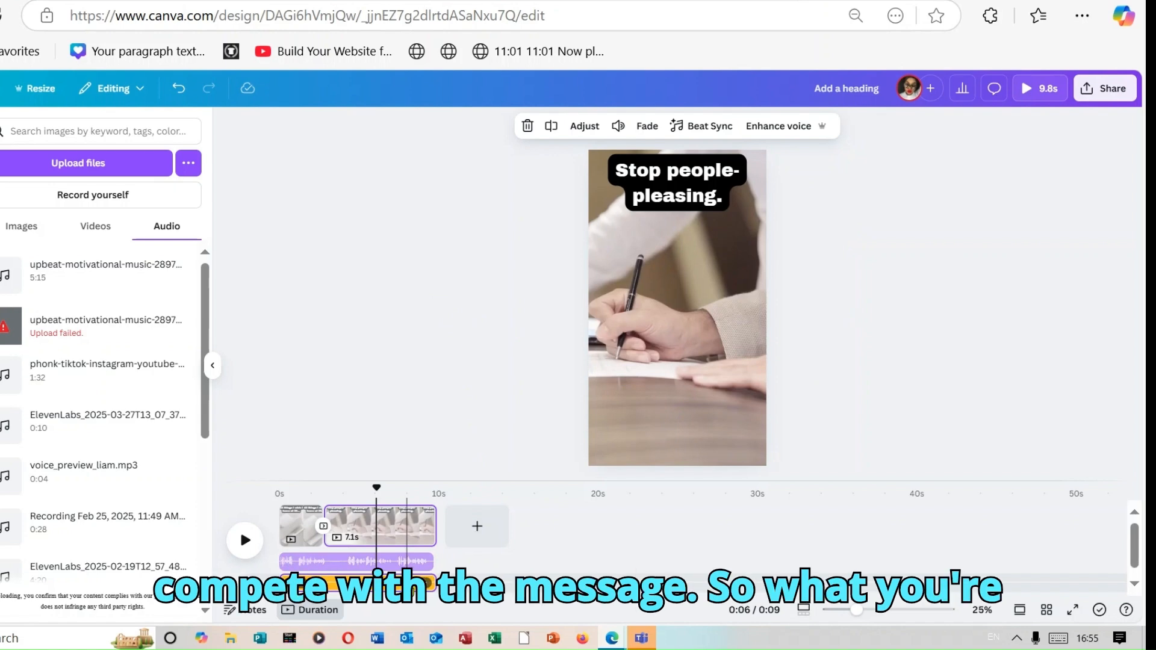
pyautogui.click(351, 583)
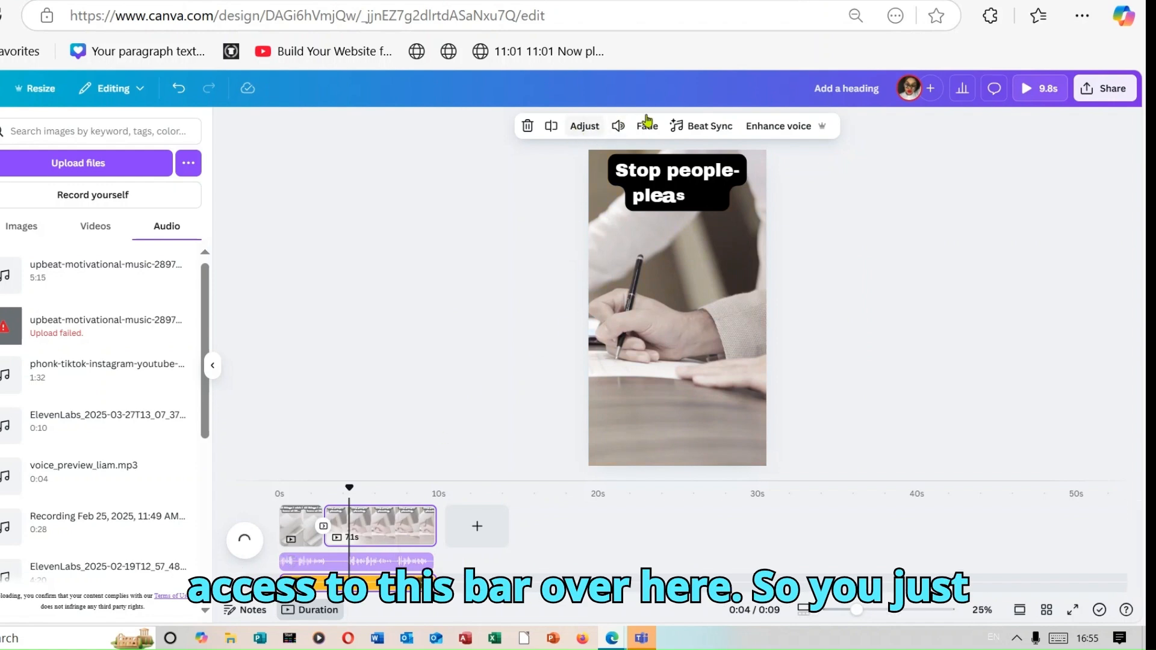
pyautogui.click(618, 127)
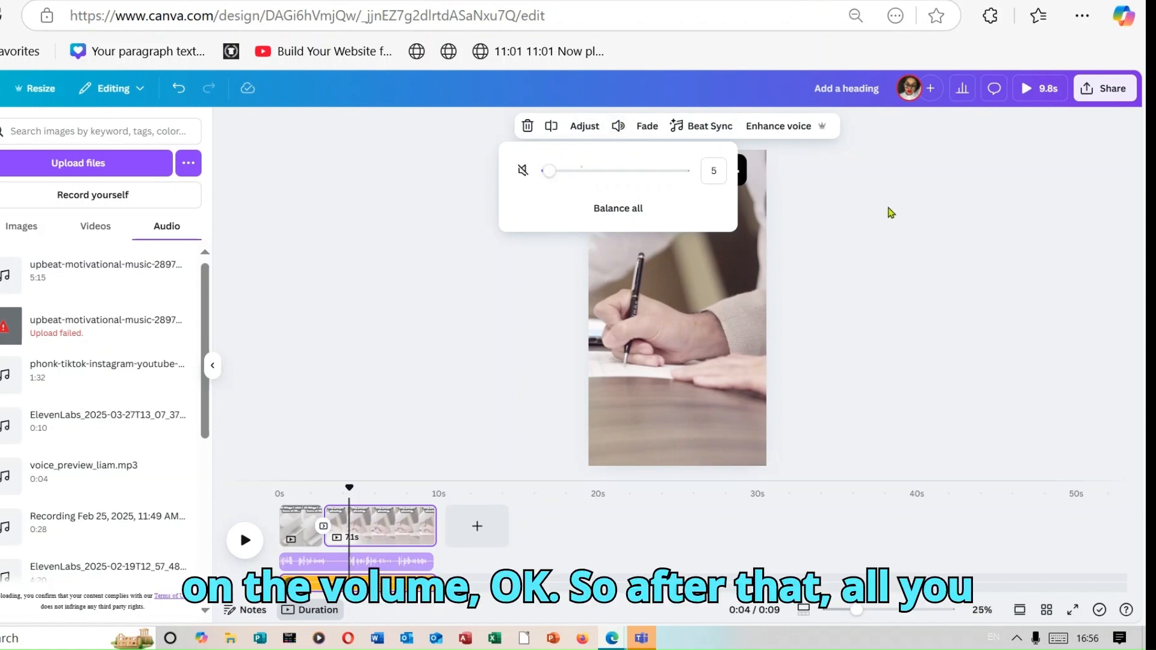
pyautogui.click(946, 240)
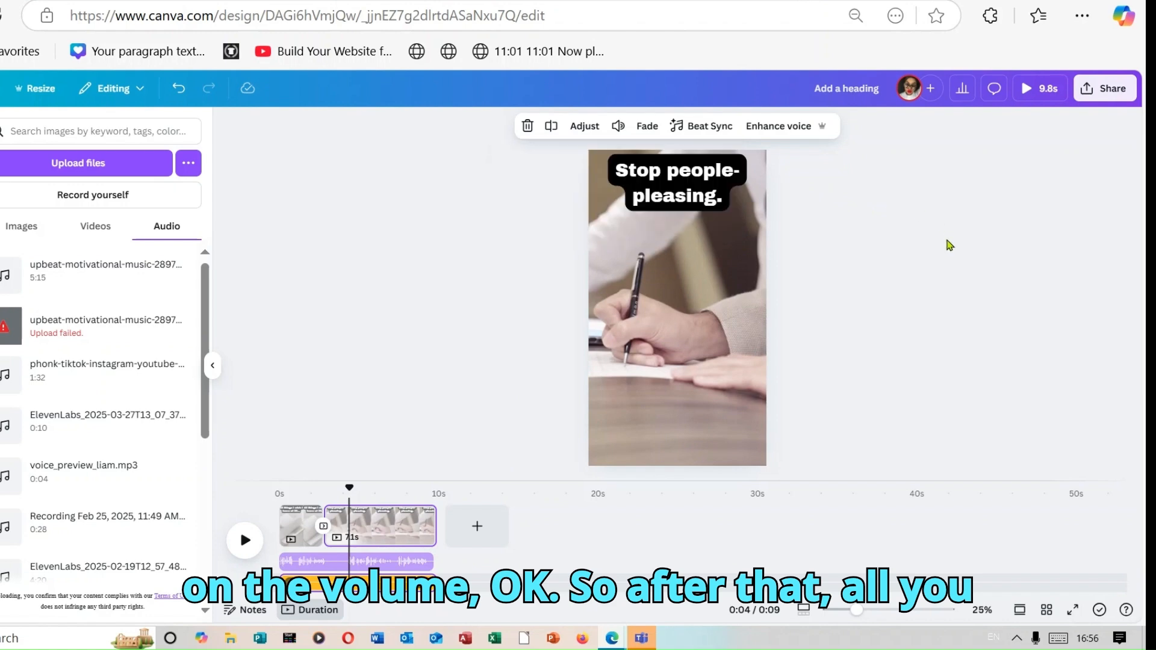
# Download the design as a 1080p MP4 video including pages 1–2
pyautogui.click(1111, 89)
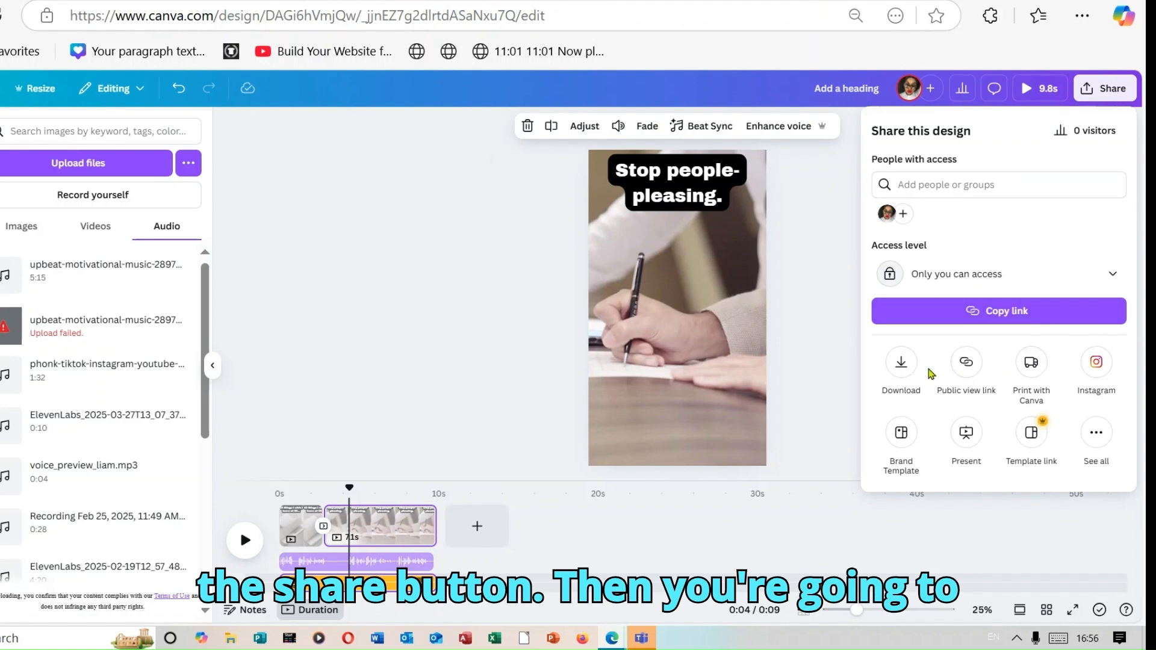
pyautogui.click(903, 366)
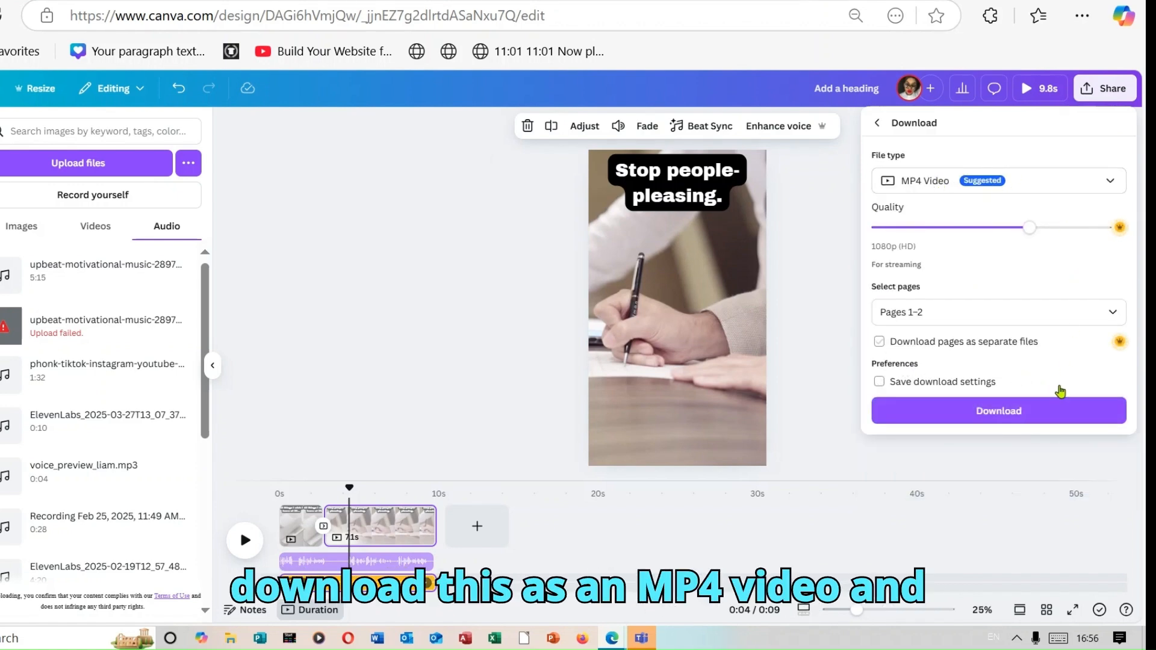
pyautogui.click(1037, 417)
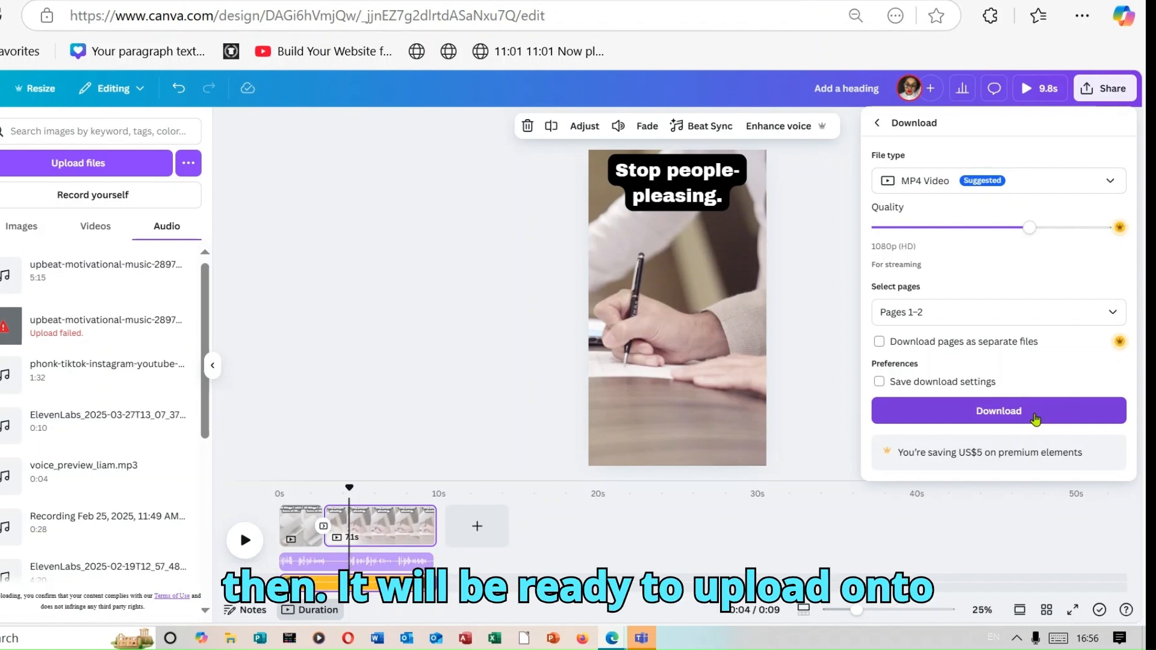